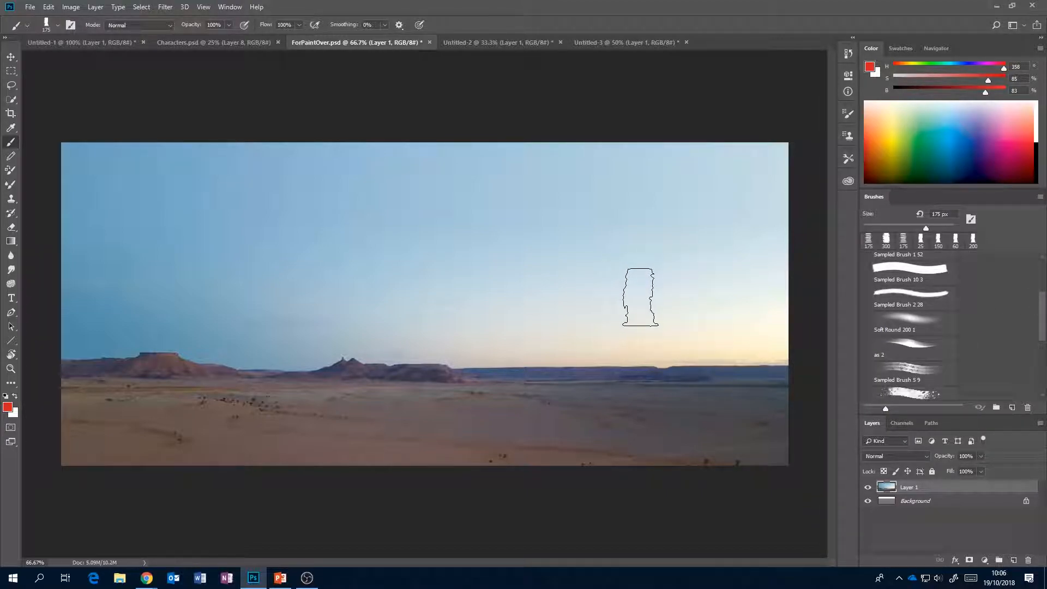
Reduce the brush size to 80 px and add a new empty layer above the desert photo.
key(bracketleft)
key(bracketleft)
key(bracketleft)
click(1015, 560)
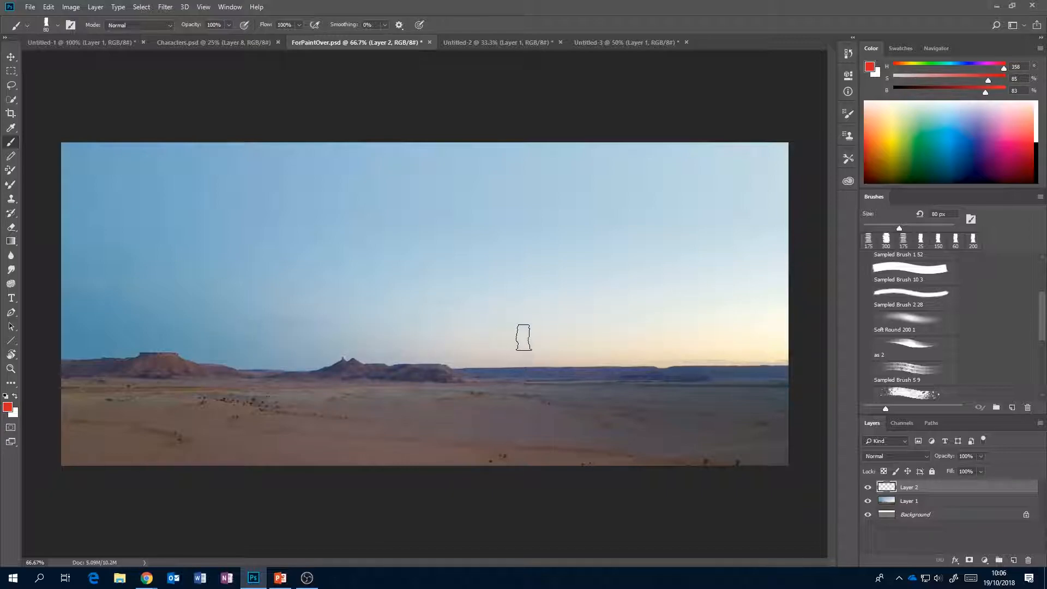
Enlarge the brush to 150 px and block in a tall mesa over the left-hand hills with a dark purple-grey sampled from them.
mouse_move(1041, 303)
mouse_down()
mouse_move(1042, 330)
mouse_move(1038, 281)
mouse_move(1042, 327)
mouse_up()
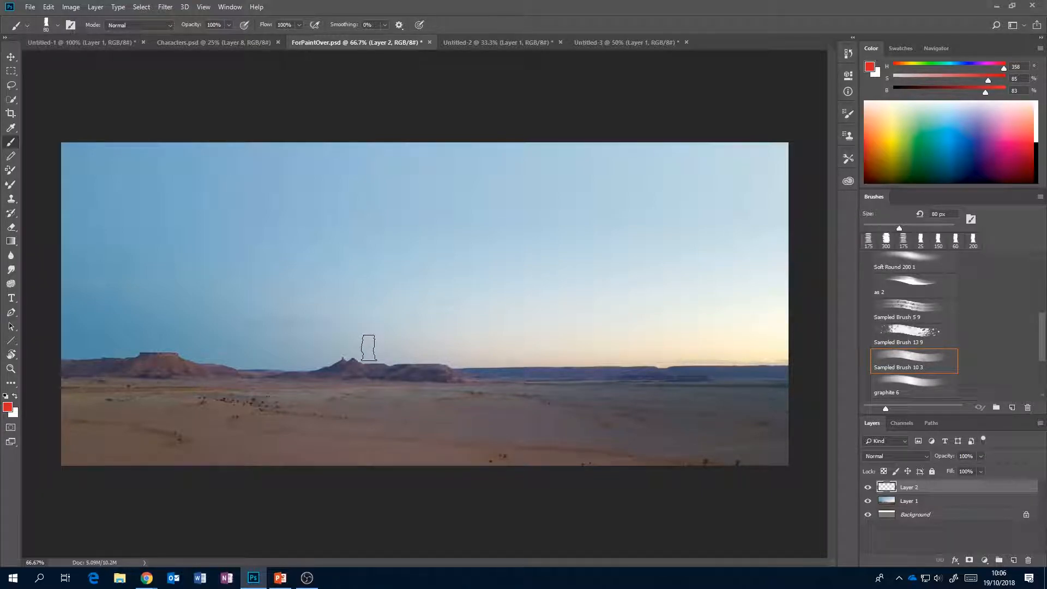
key(bracketright)
key(bracketright)
key(bracketright)
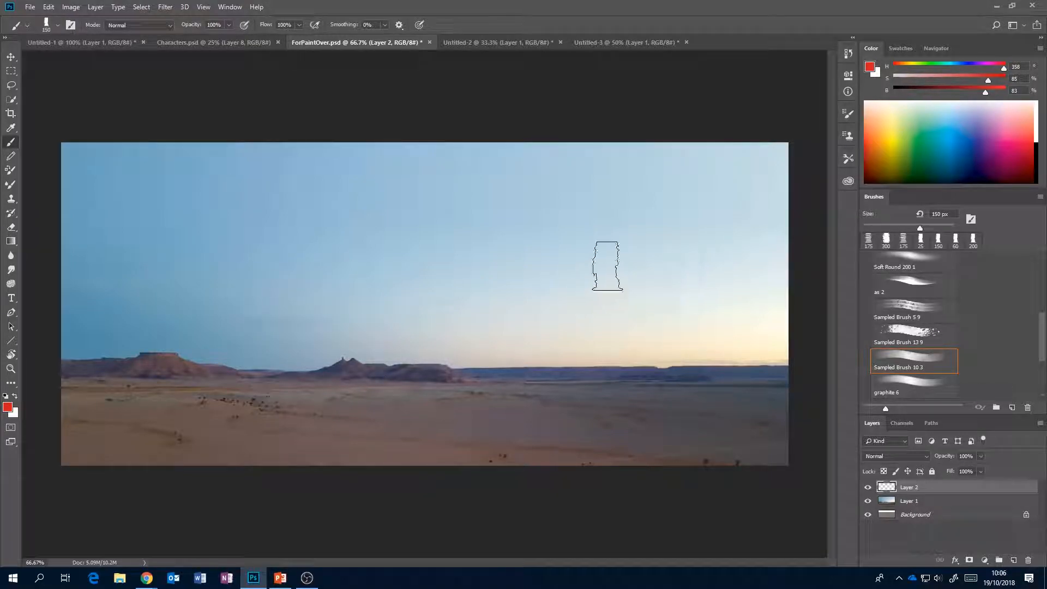
key(alt)
mouse_move(112, 357)
mouse_down()
mouse_move(102, 358)
mouse_move(116, 357)
mouse_move(120, 281)
mouse_move(106, 346)
mouse_move(82, 345)
mouse_move(124, 304)
mouse_move(164, 216)
mouse_move(219, 219)
mouse_move(232, 289)
mouse_move(204, 255)
mouse_move(122, 346)
mouse_move(169, 350)
mouse_move(179, 334)
mouse_move(227, 318)
mouse_move(292, 338)
mouse_move(292, 355)
mouse_move(389, 360)
mouse_move(243, 360)
mouse_move(369, 362)
mouse_move(222, 309)
mouse_move(170, 240)
mouse_up()
alt+click(109, 363)
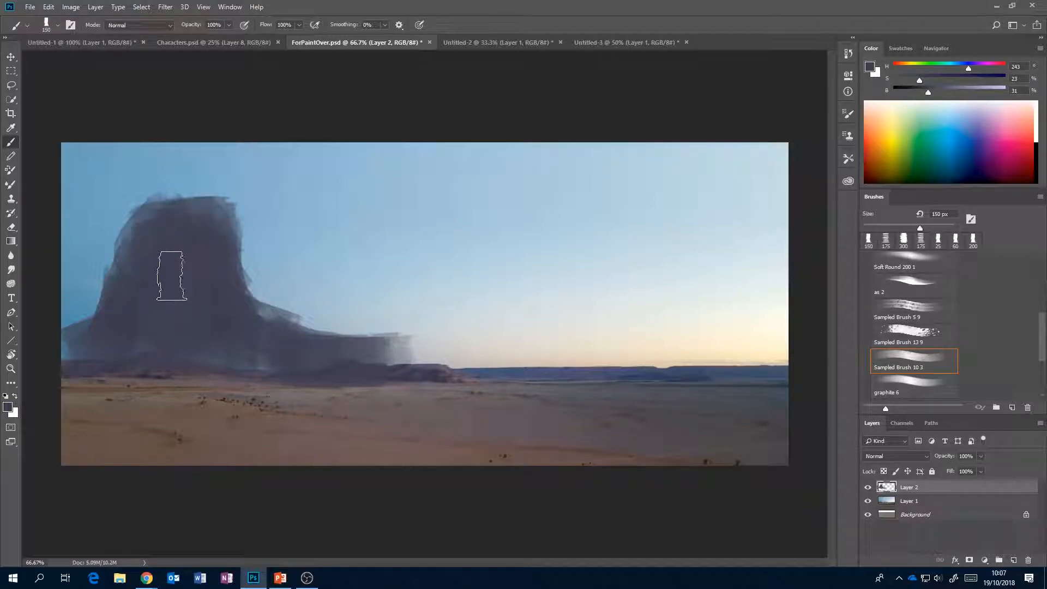
Erase around the tall mesa with a 175 px eraser to shape a flat top and crisp, stepped slopes.
key(e)
key(bracketright)
key(bracketright)
key(bracketright)
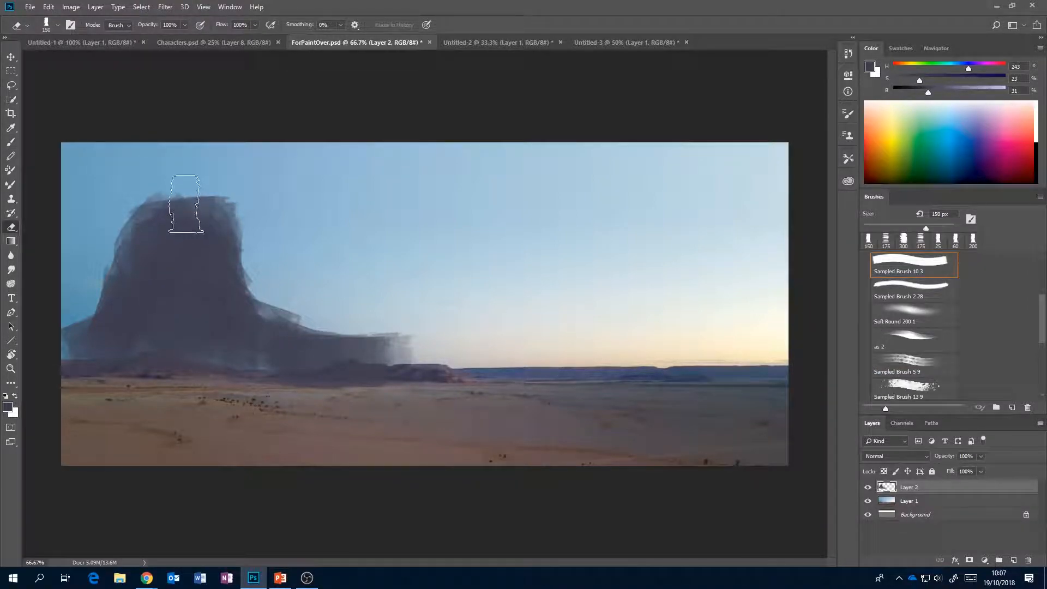
drag(105, 187, 251, 180)
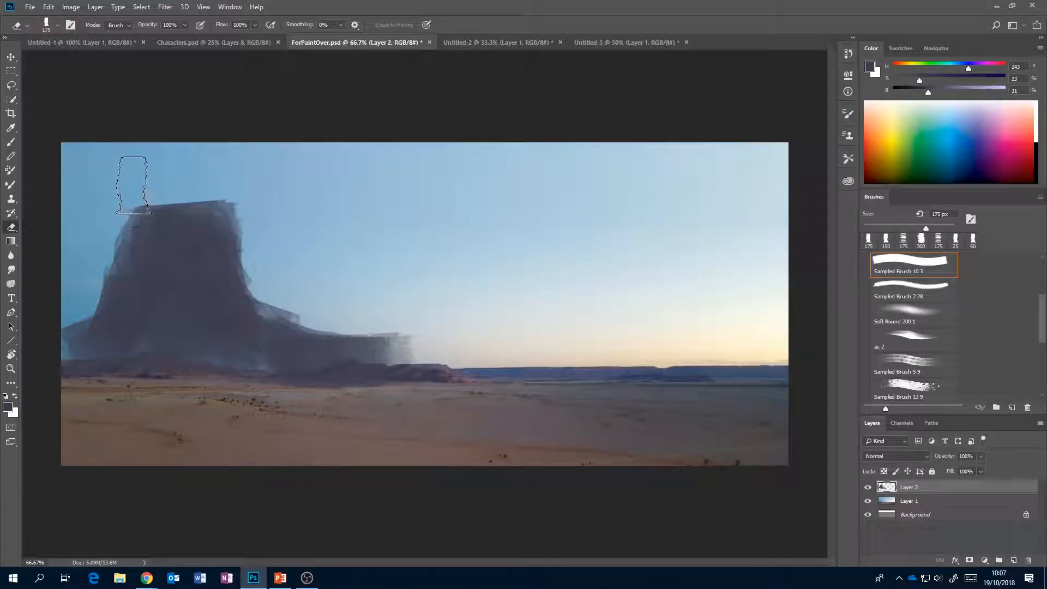
mouse_move(133, 182)
mouse_down()
mouse_move(113, 254)
mouse_move(106, 244)
mouse_move(62, 330)
mouse_move(38, 354)
mouse_up()
mouse_move(238, 190)
mouse_down()
mouse_move(267, 238)
mouse_move(249, 213)
mouse_move(277, 300)
mouse_move(354, 315)
mouse_move(388, 336)
mouse_move(356, 328)
mouse_move(421, 348)
mouse_move(316, 326)
mouse_move(418, 351)
mouse_move(388, 340)
mouse_up()
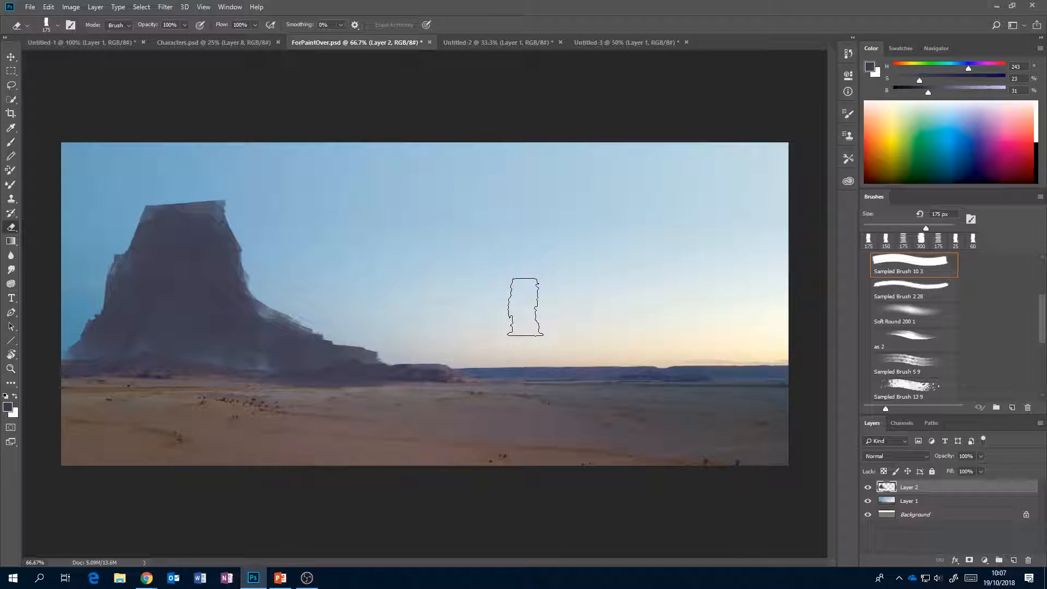
Paint a smaller mesa on the right-hand horizon with a bluish purple sampled from the distant hills, and carve its outline with the eraser.
key(b)
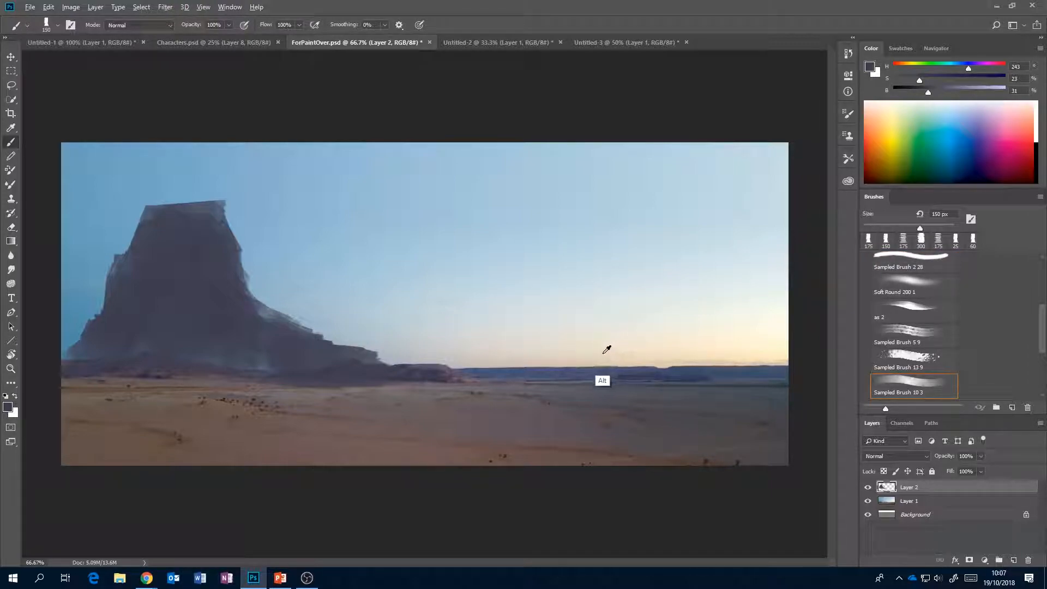
alt+click(565, 367)
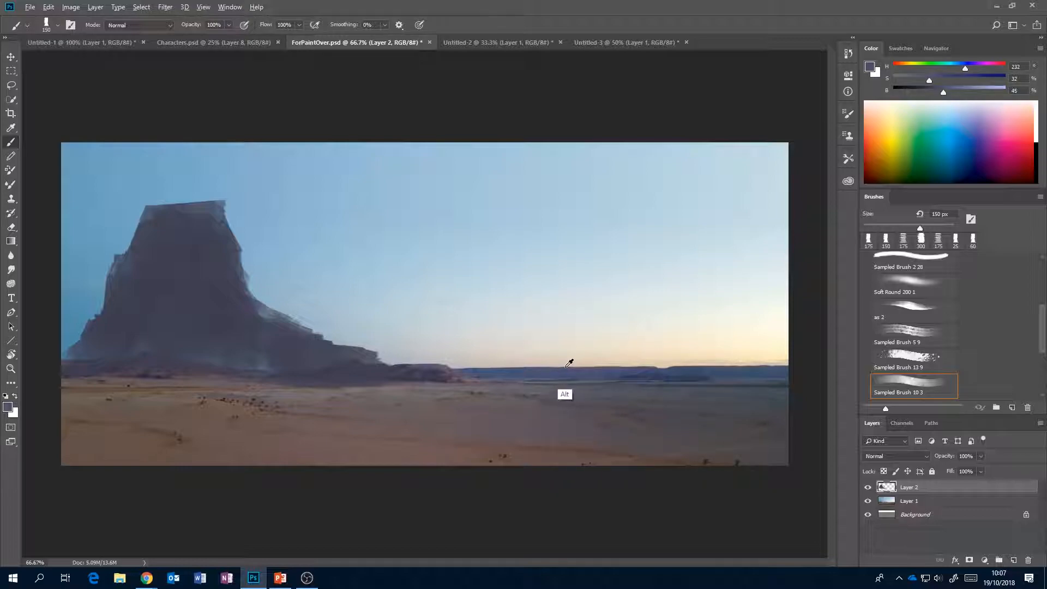
mouse_move(532, 369)
mouse_down()
mouse_move(575, 339)
mouse_move(510, 367)
mouse_move(552, 350)
mouse_move(595, 288)
mouse_move(593, 303)
mouse_move(641, 340)
mouse_move(693, 346)
mouse_move(599, 337)
mouse_move(627, 318)
mouse_move(596, 313)
mouse_move(638, 305)
mouse_move(585, 348)
mouse_move(774, 349)
mouse_up()
drag(589, 363, 483, 348)
key(e)
mouse_move(561, 274)
mouse_down()
mouse_move(454, 345)
mouse_move(579, 269)
mouse_move(553, 279)
mouse_move(690, 270)
mouse_move(656, 277)
mouse_move(657, 287)
mouse_move(769, 334)
mouse_move(783, 350)
mouse_up()
mouse_move(482, 336)
mouse_down()
mouse_move(492, 340)
mouse_move(456, 339)
mouse_move(515, 326)
mouse_up()
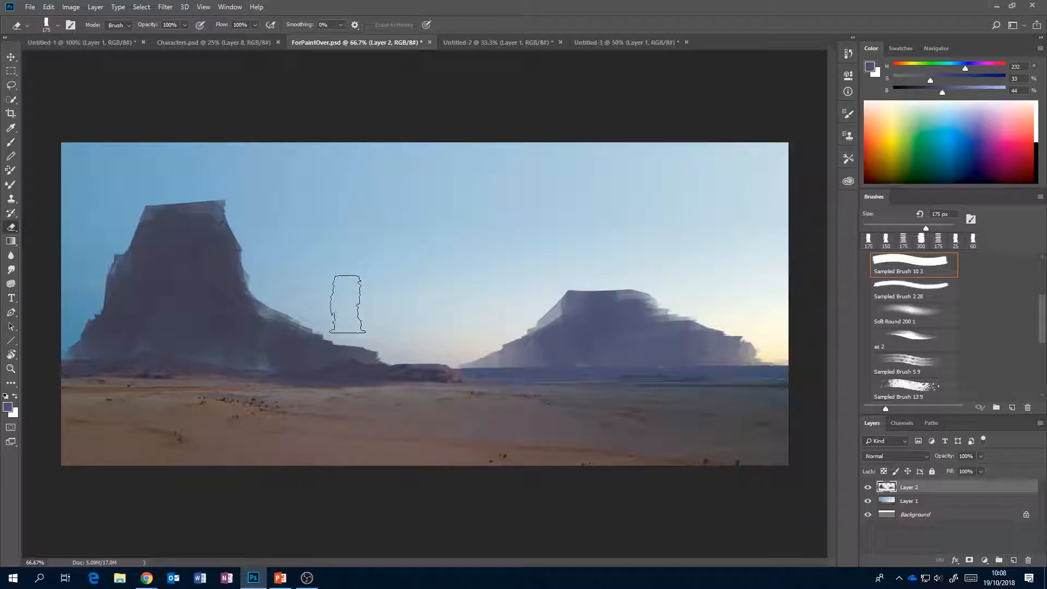
Hide Layer 2 temporarily to sample the reddish brown of the photo's left butte on Layer 1.
click(868, 487)
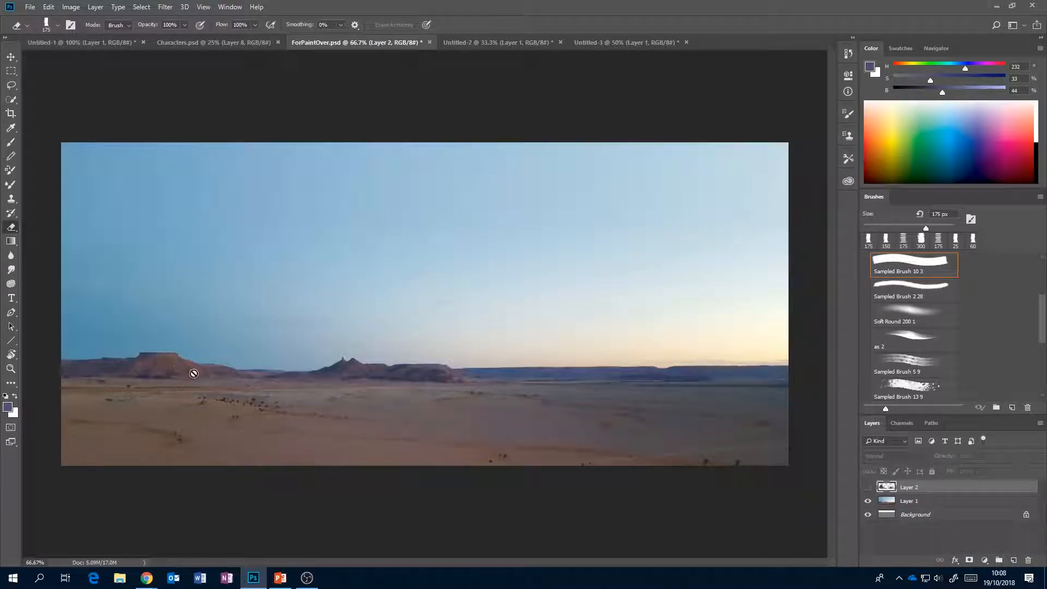
key(b)
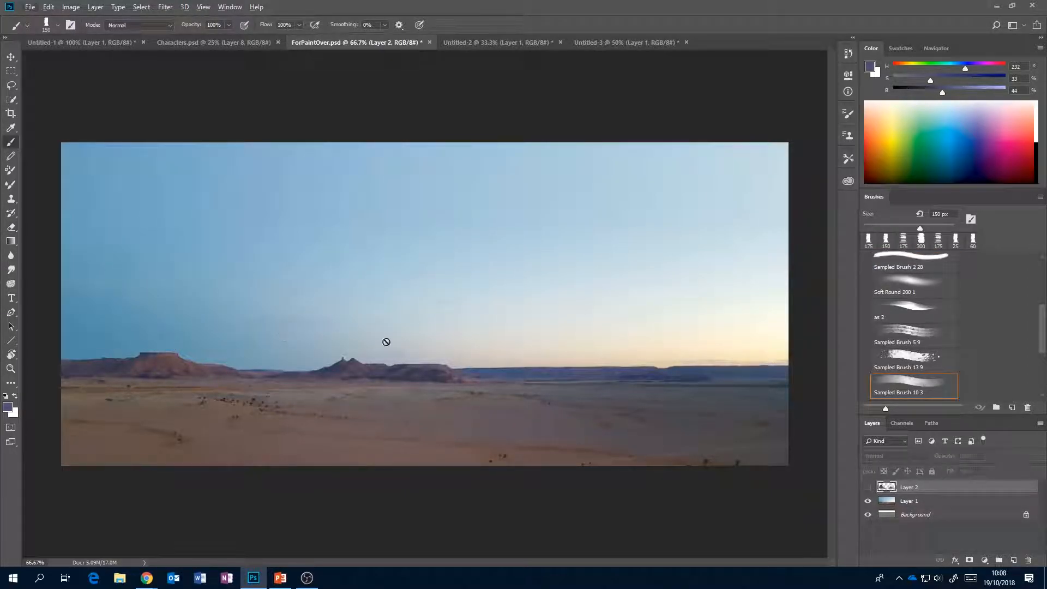
click(909, 500)
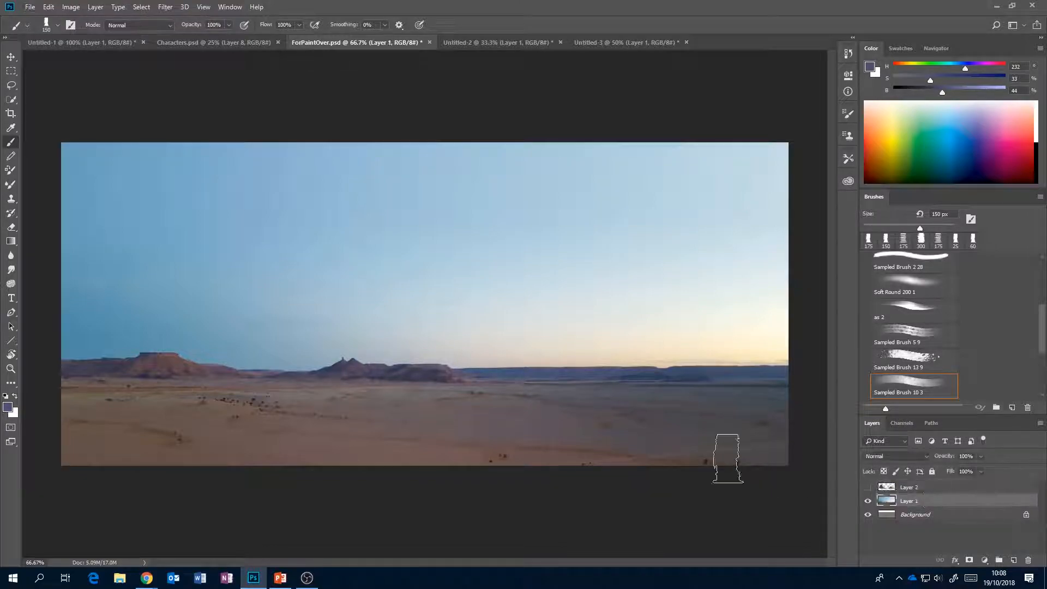
alt+click(179, 356)
alt+click(175, 356)
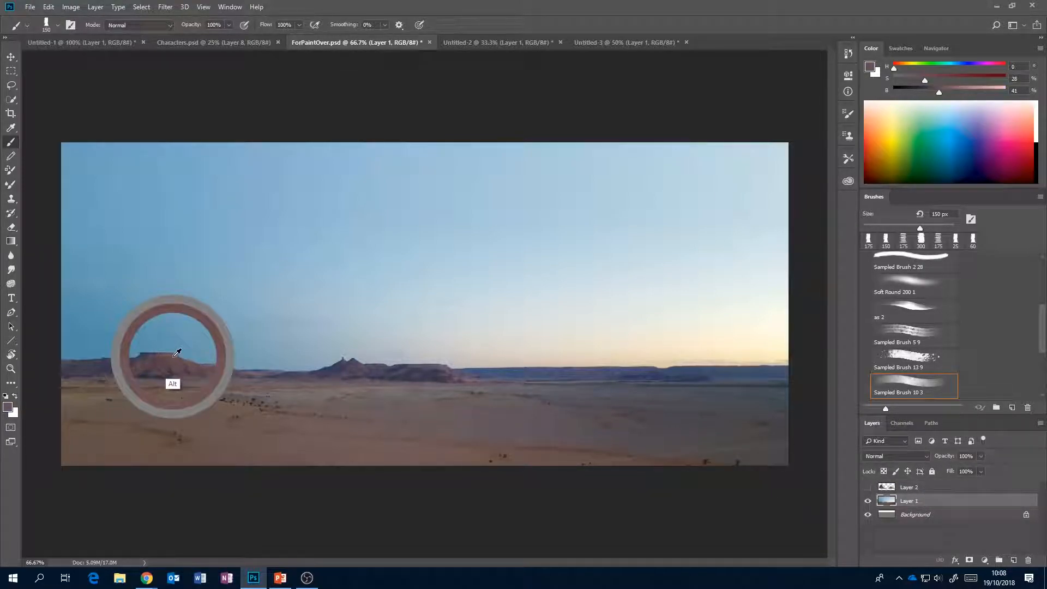
click(867, 486)
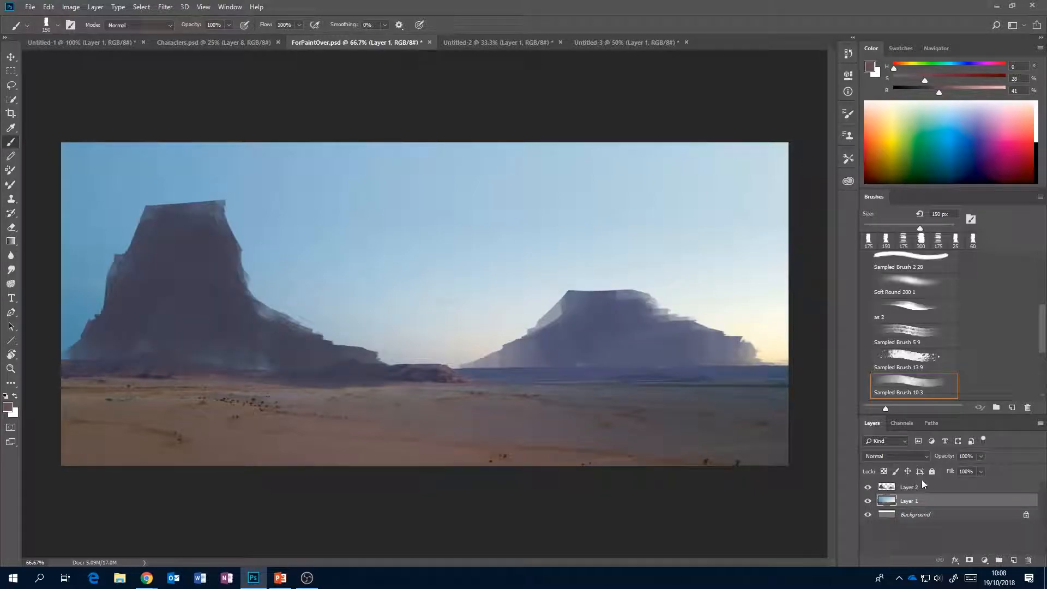
Add a layer clipped to Layer 2 and brush the sampled reddish brown onto the right-facing side of the tall mesa.
click(924, 487)
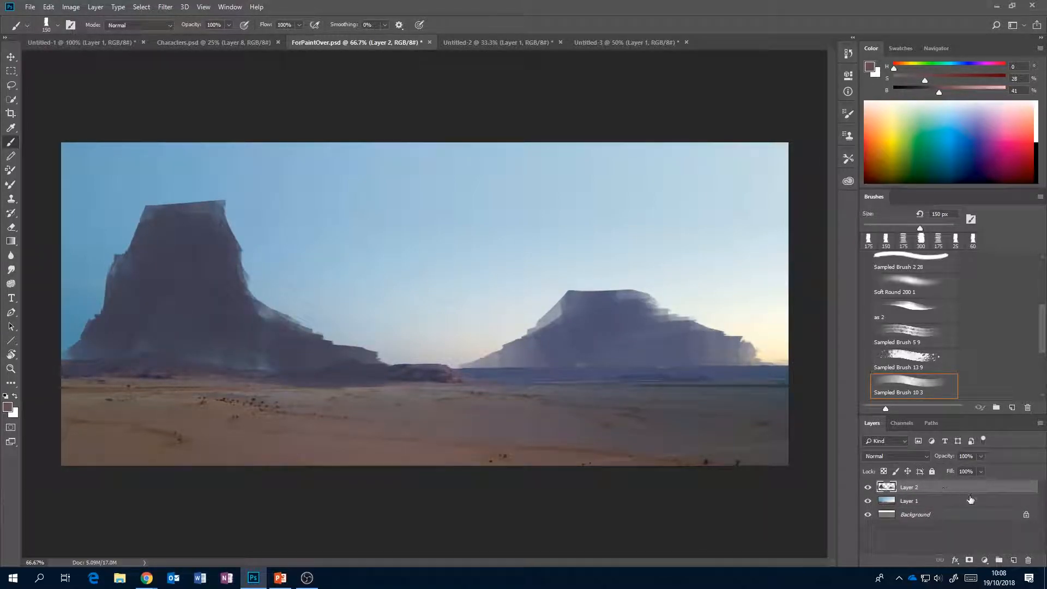
click(1012, 560)
alt+click(968, 491)
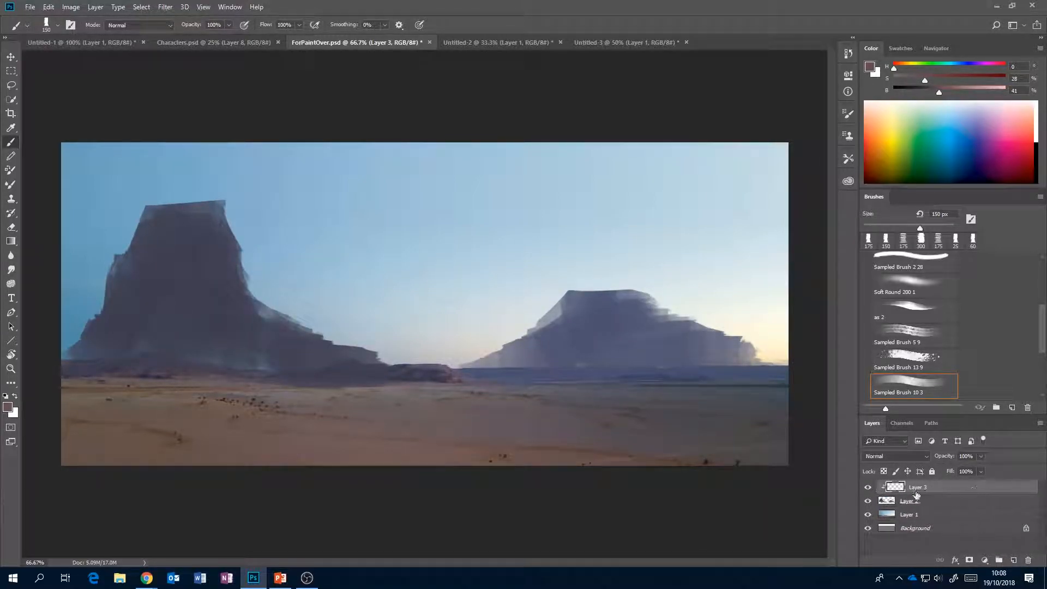
mouse_move(198, 237)
mouse_down()
mouse_move(224, 221)
mouse_move(229, 262)
mouse_move(234, 234)
mouse_move(251, 287)
mouse_move(222, 312)
mouse_move(327, 322)
mouse_move(273, 306)
mouse_up()
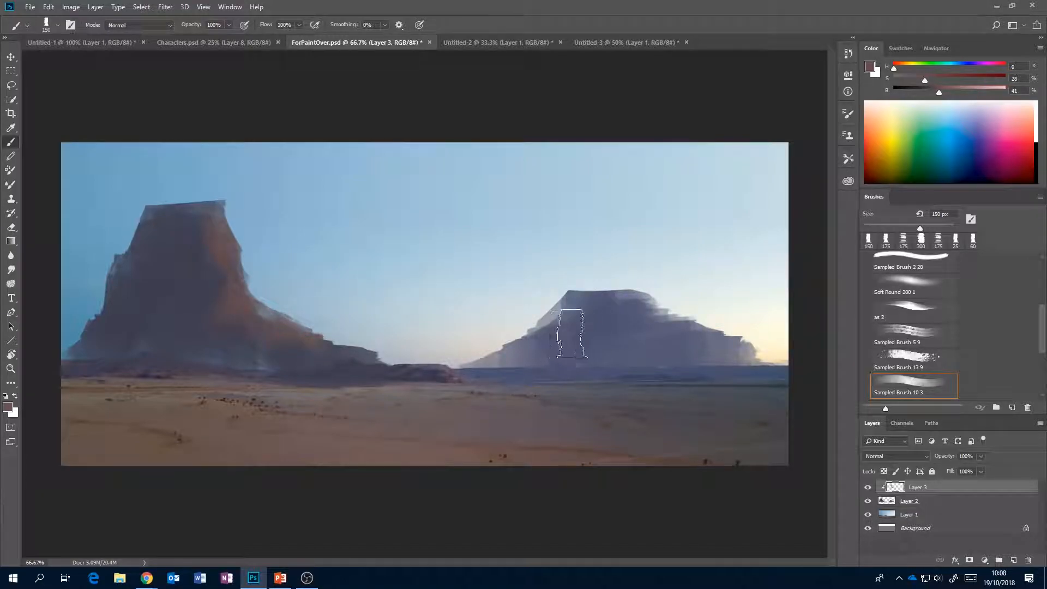
drag(539, 354, 551, 355)
Add a new layer and lasso an irregular patch of desert ground from the middle distance to the lower right corner, refining its upper edge.
key(l)
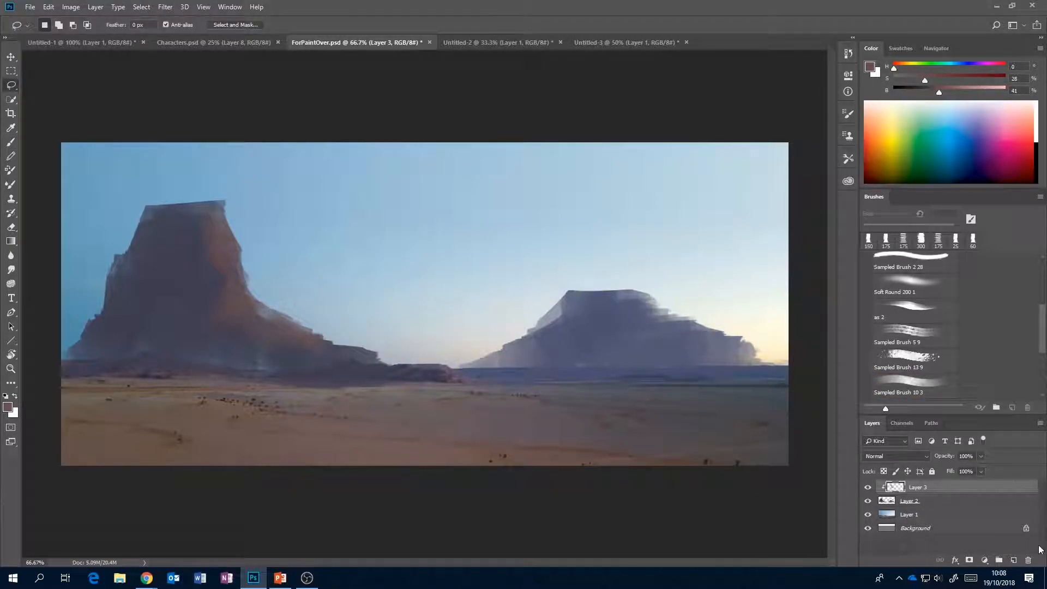
click(1014, 560)
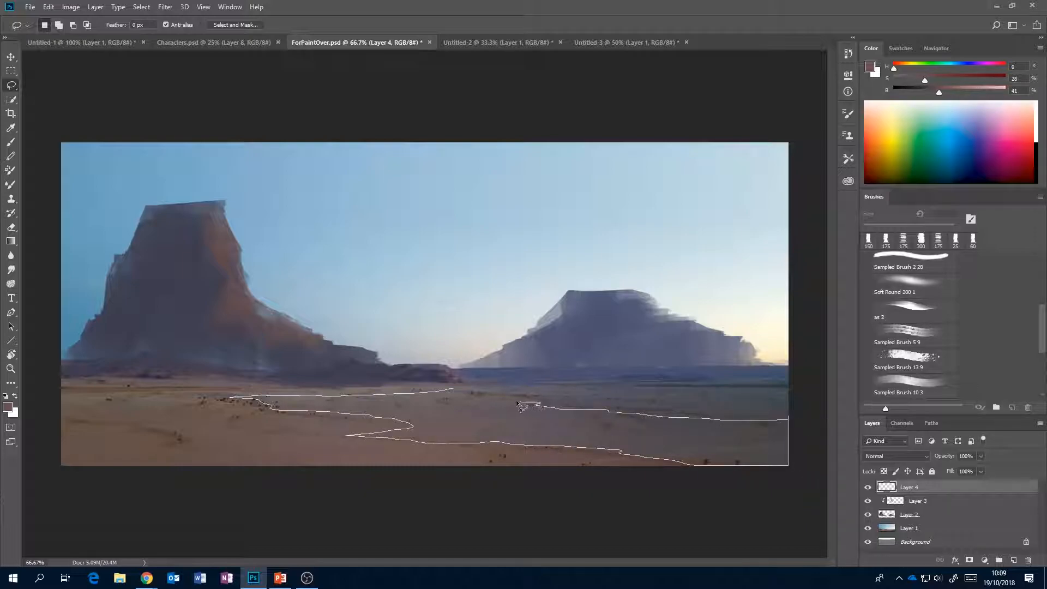
drag(453, 391, 454, 391)
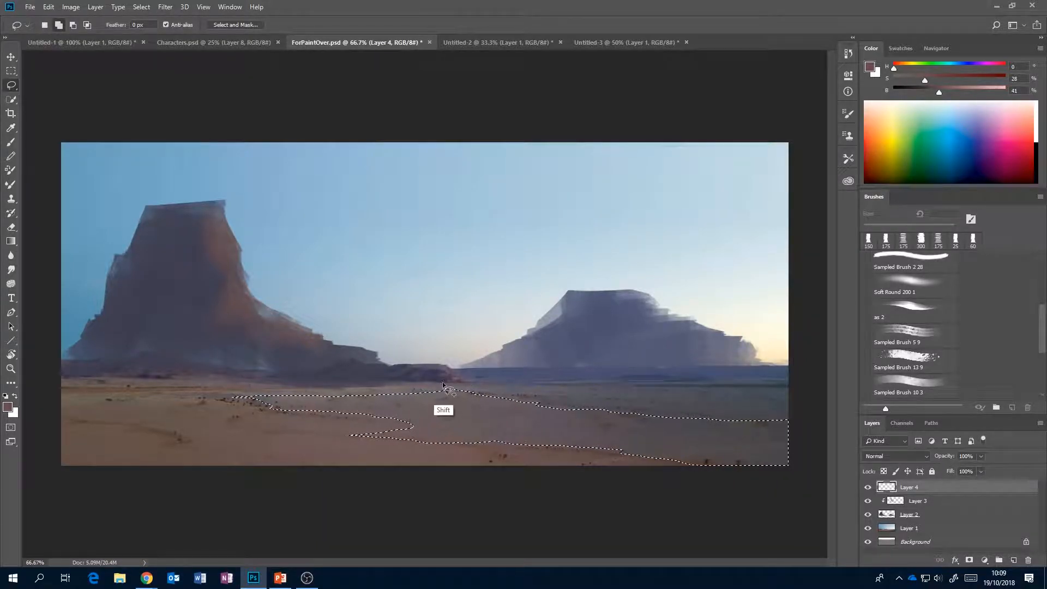
mouse_move(461, 382)
mouse_down()
mouse_move(416, 387)
mouse_move(480, 389)
mouse_move(464, 386)
mouse_up()
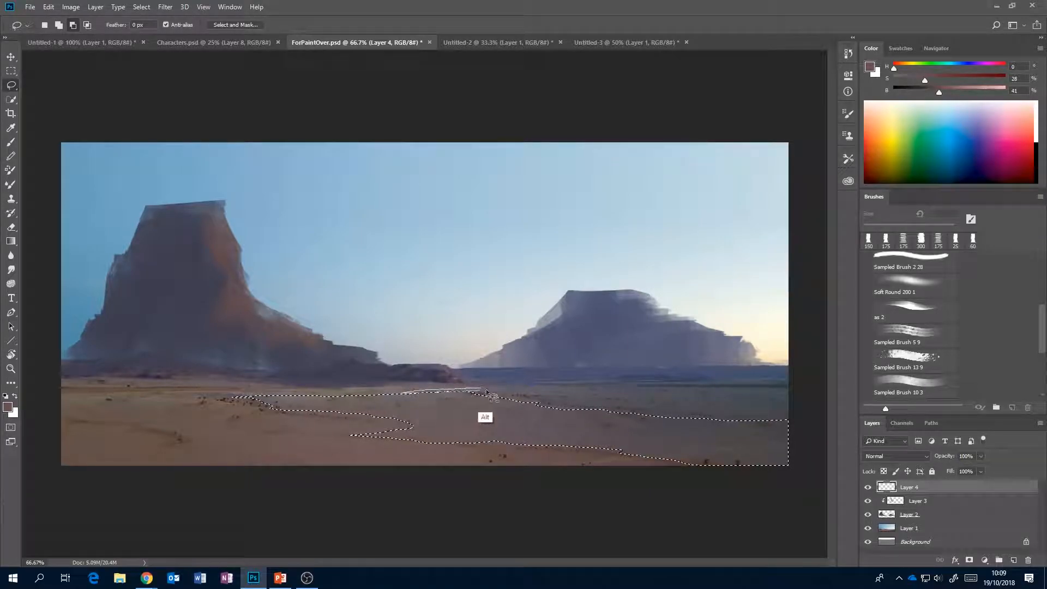
Hide the selection edges and fill the selected ground patch with brush strokes in a dark tone sampled from the sand.
key(ctrl+d)
key(b)
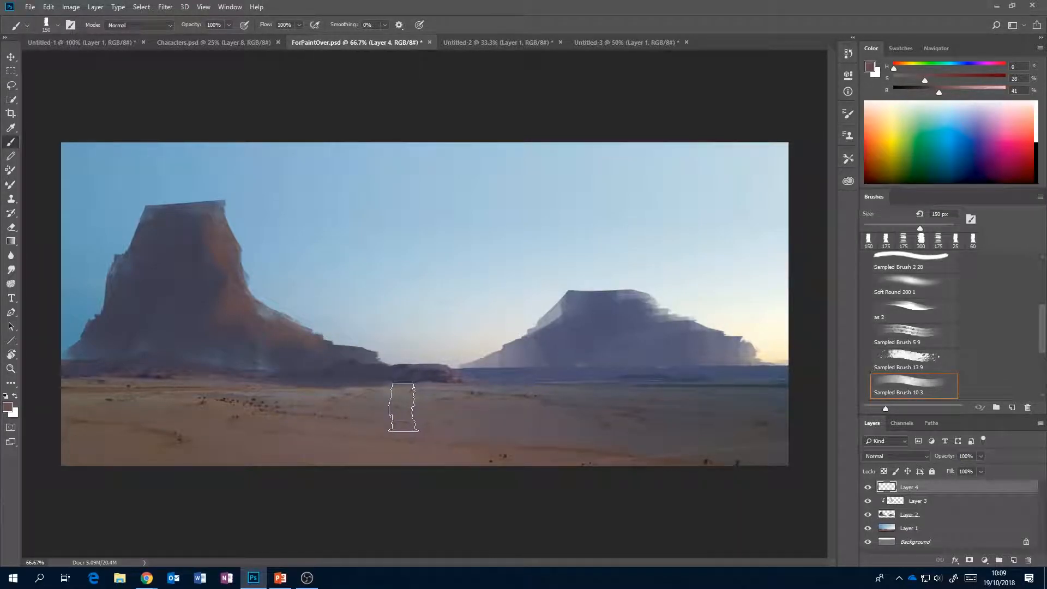
alt+click(388, 433)
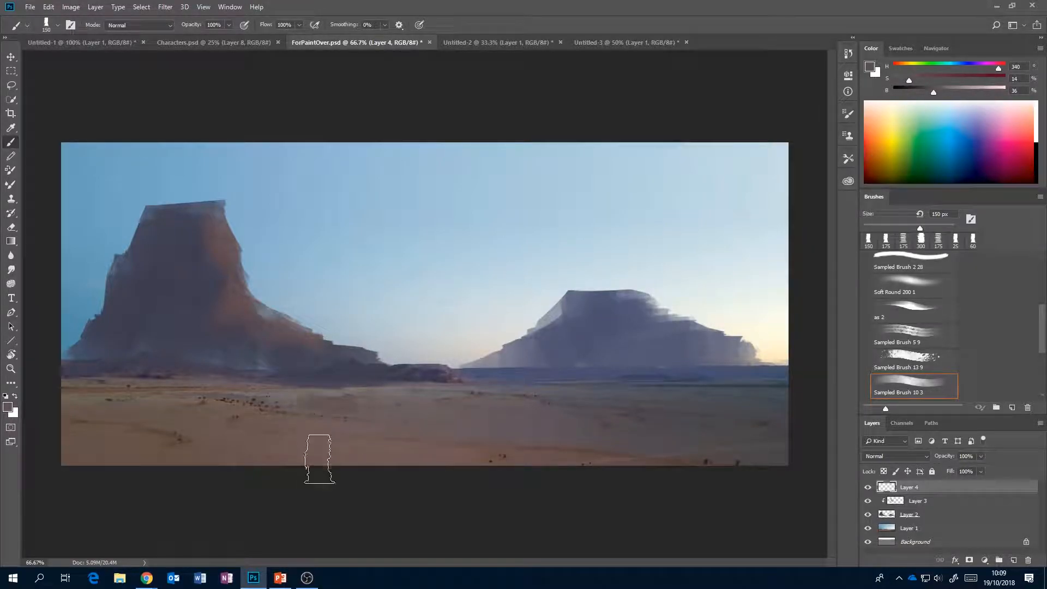
mouse_move(386, 385)
mouse_down()
mouse_move(419, 460)
mouse_move(440, 458)
mouse_move(483, 391)
mouse_move(498, 418)
mouse_up()
mouse_move(543, 463)
mouse_down()
mouse_move(572, 397)
mouse_move(632, 441)
mouse_move(705, 435)
mouse_up()
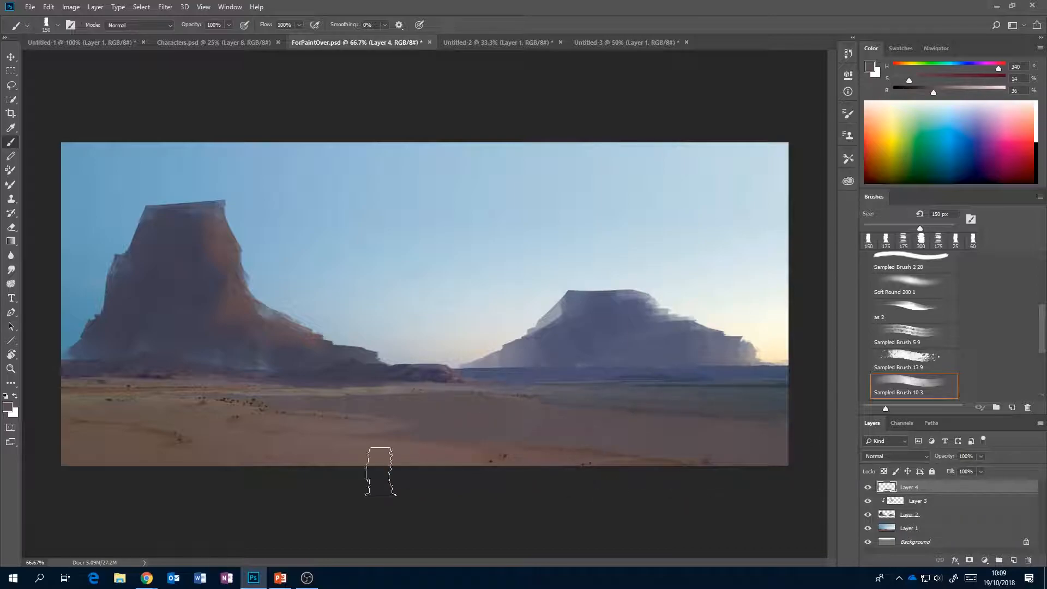
Vary the tone of the selected ground patch with other sampled ground colours, and darken the paint colour to 29% brightness.
alt+click(552, 387)
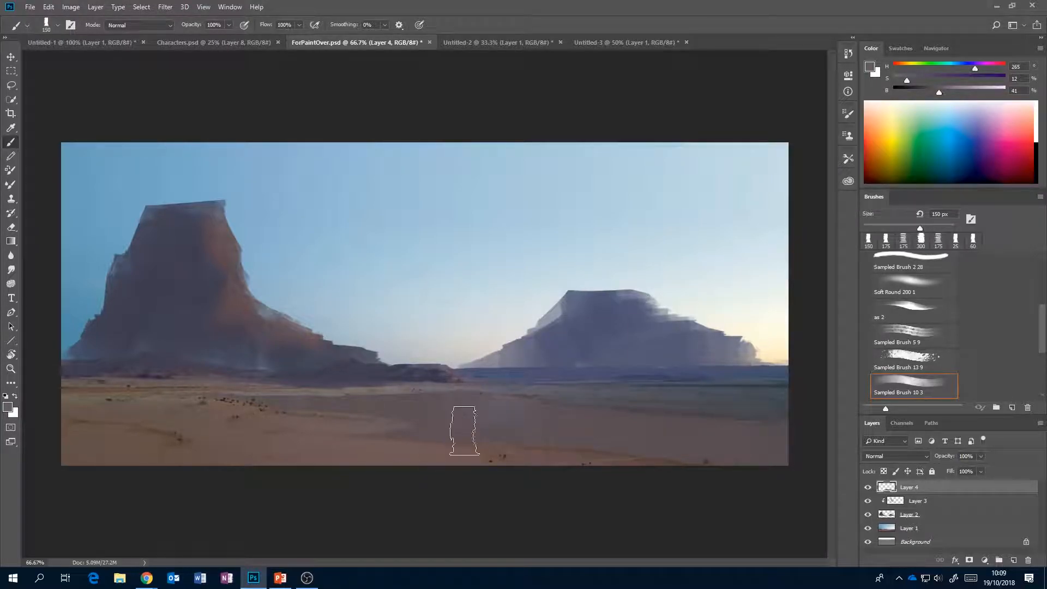
alt+click(621, 408)
drag(545, 423, 513, 417)
key(ctrl+z)
alt+click(604, 436)
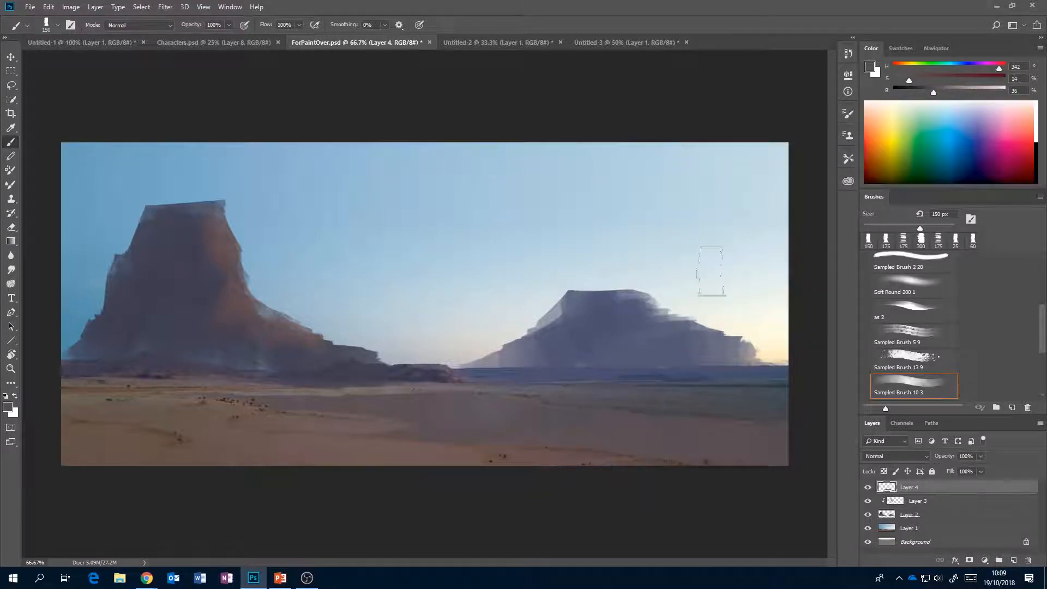
drag(932, 89, 925, 89)
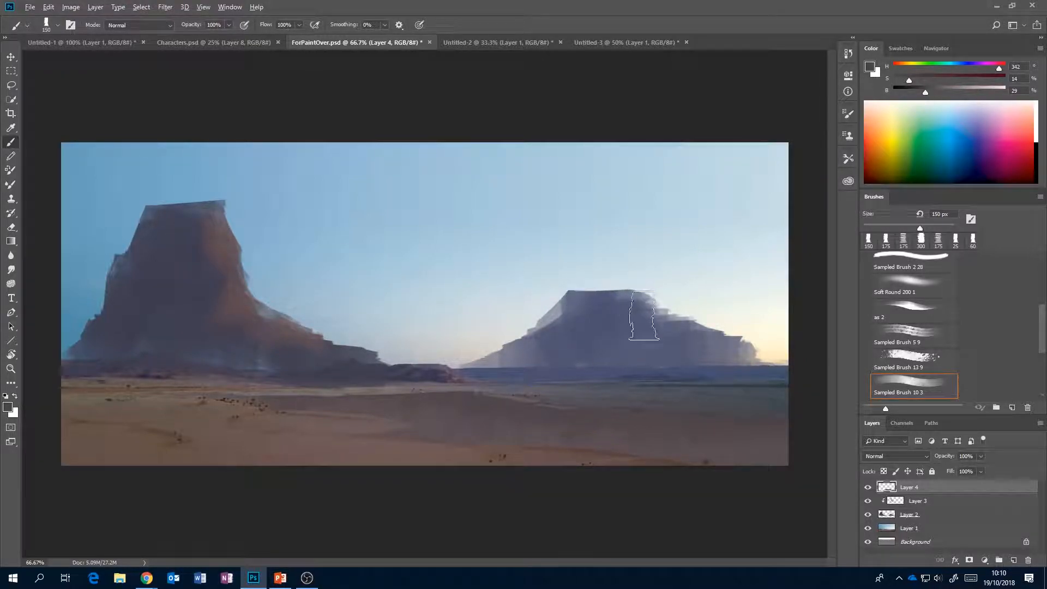
key(ctrl+h)
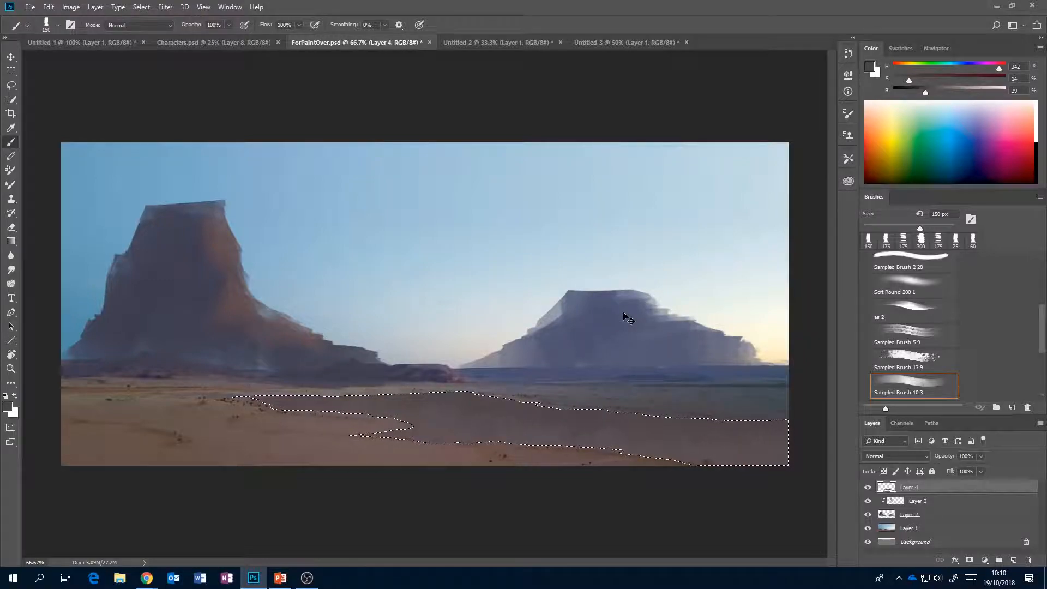
key(ctrl+b)
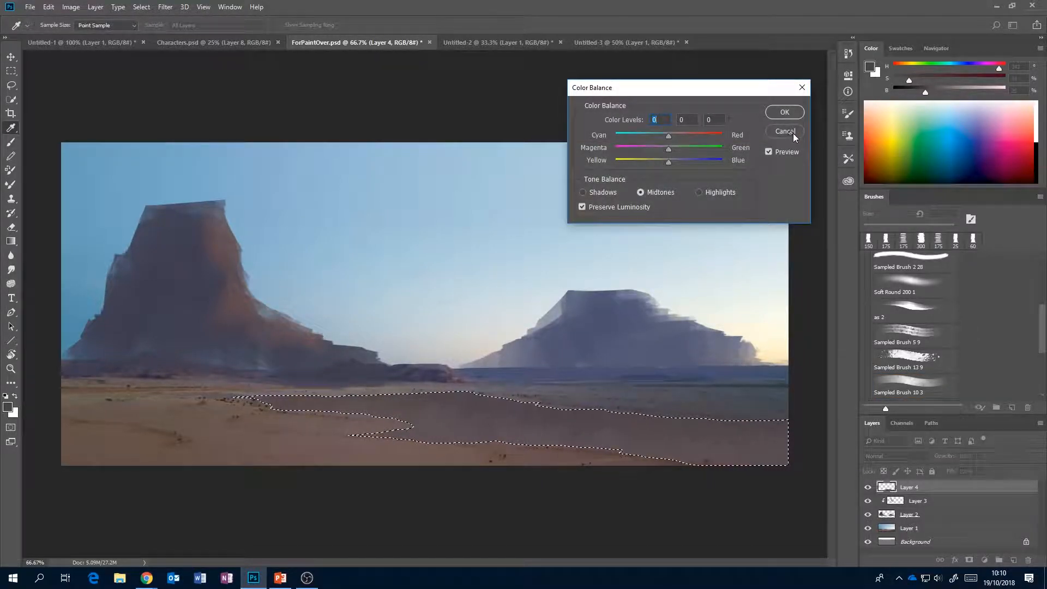
key(Escape)
Deselect the ground patch and paint a long, flat silhouette with a short fin in the sky, using a 60 px brush and a sampled blue-grey.
key(bracketleft)
key(bracketleft)
key(bracketleft)
key(bracketleft)
key(bracketleft)
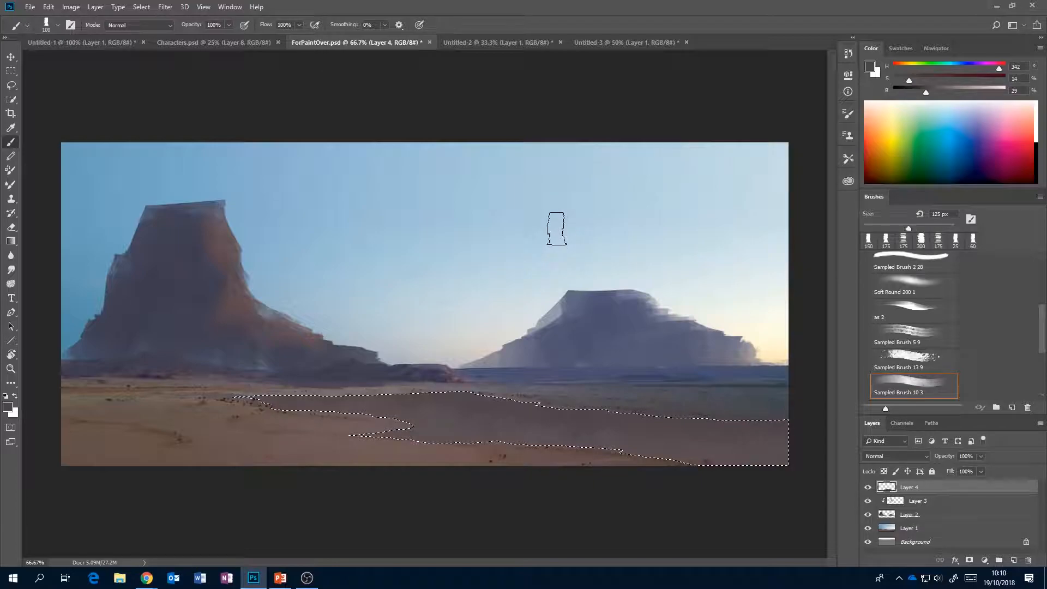
key(bracketleft)
alt+click(624, 305)
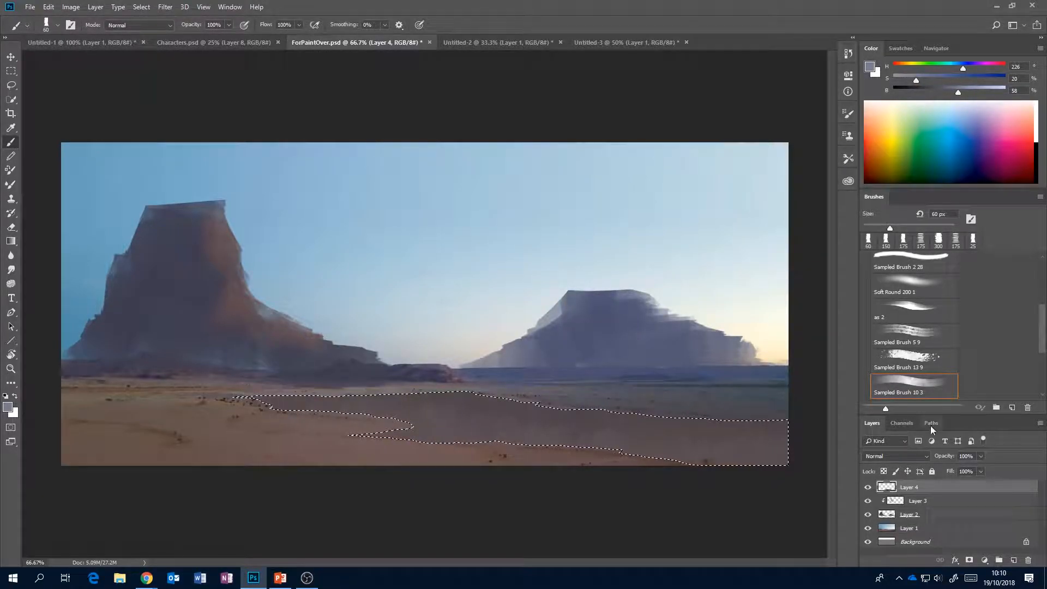
key(ctrl+d)
key(ctrl+shift+d)
mouse_move(435, 224)
mouse_down()
mouse_move(658, 220)
mouse_move(399, 235)
mouse_move(649, 218)
mouse_move(441, 231)
mouse_move(695, 224)
mouse_move(659, 219)
mouse_move(726, 233)
mouse_move(528, 236)
mouse_move(607, 235)
mouse_move(658, 211)
mouse_move(618, 212)
mouse_move(666, 212)
mouse_move(648, 185)
mouse_move(676, 220)
mouse_move(656, 210)
mouse_move(390, 235)
mouse_move(652, 223)
mouse_move(458, 239)
mouse_move(718, 230)
mouse_up()
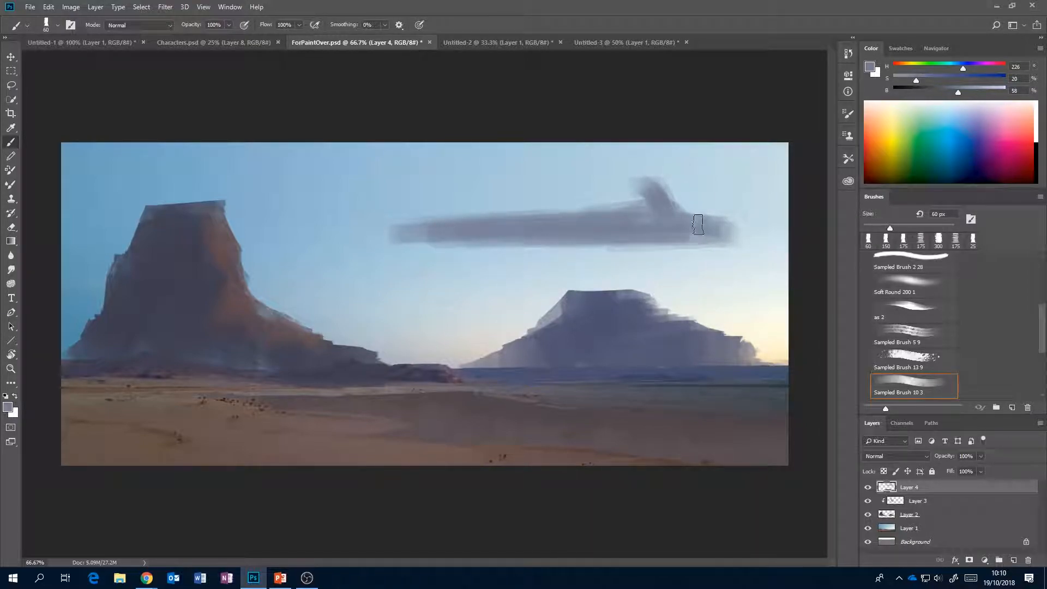
Erase along the edges of the long sky silhouette with an 80 px eraser, cleaning its underside and tapering its long end to a point.
key(e)
key(bracketleft)
key(bracketleft)
key(bracketleft)
key(bracketleft)
key(bracketleft)
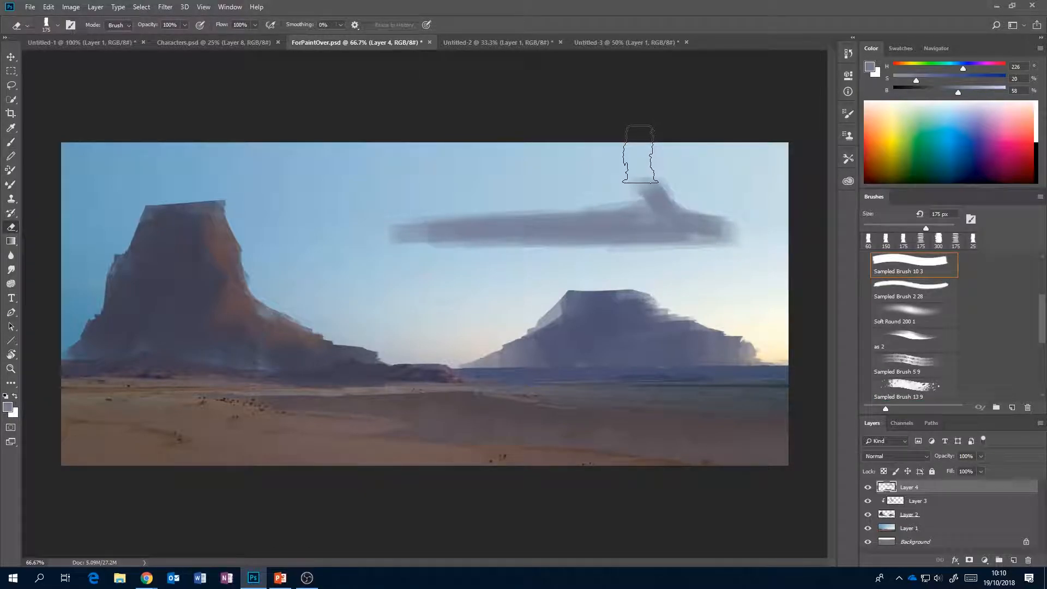
drag(620, 177, 641, 174)
drag(426, 242, 549, 245)
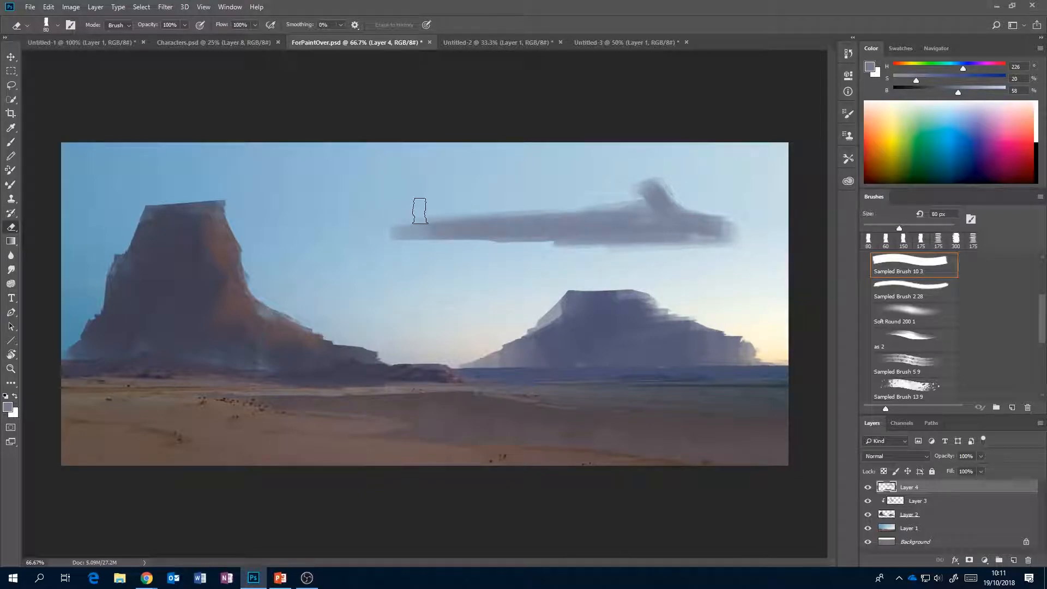
drag(502, 210, 443, 217)
drag(375, 228, 556, 207)
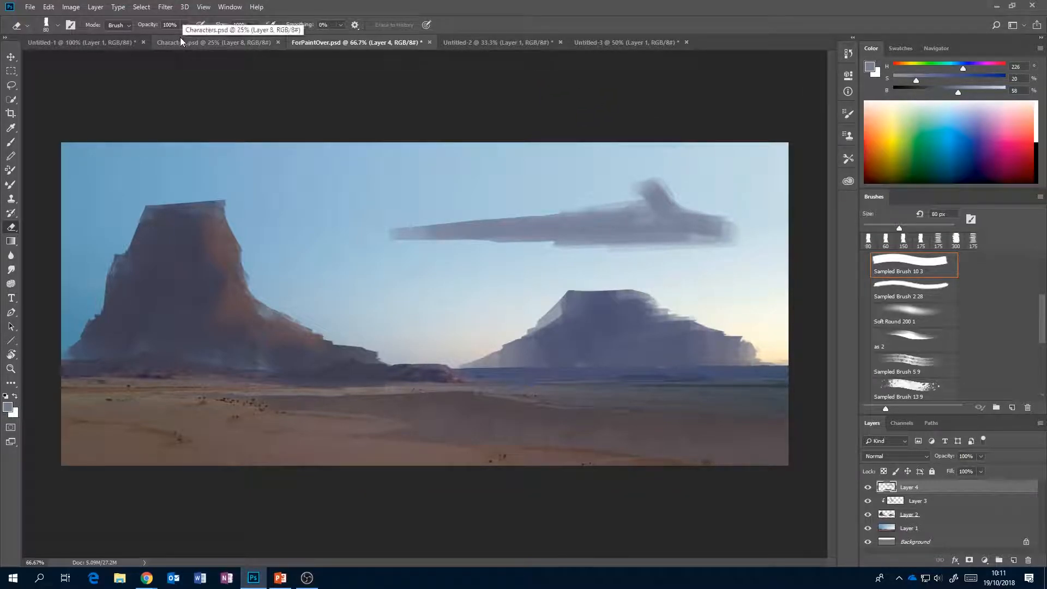
Compare the pyramid painting in Untitled-1 with the cut-out figures and layer list in Characters.psd to choose a suitable figure.
click(99, 46)
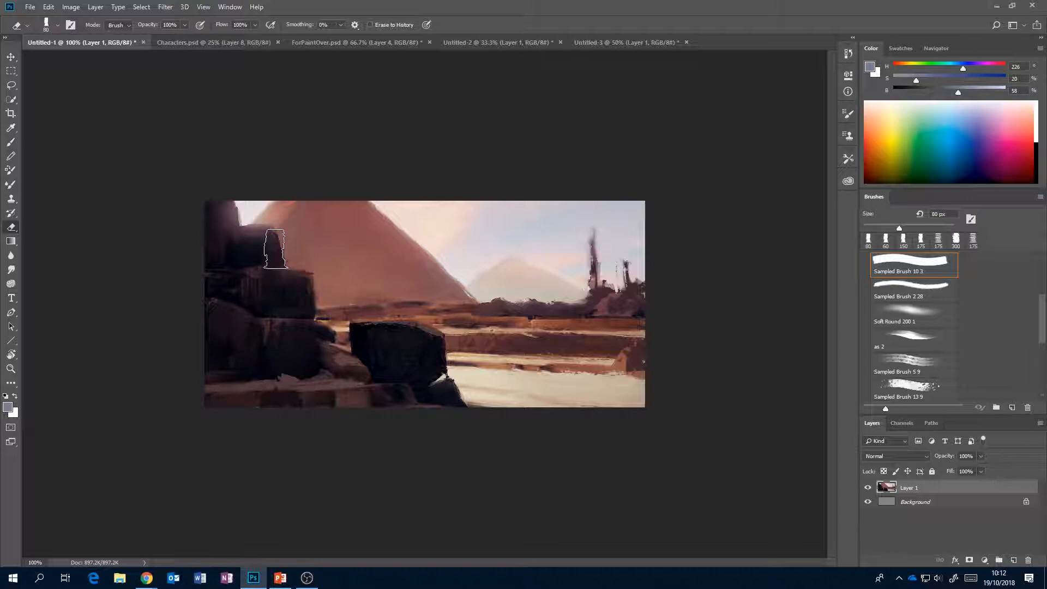
click(211, 41)
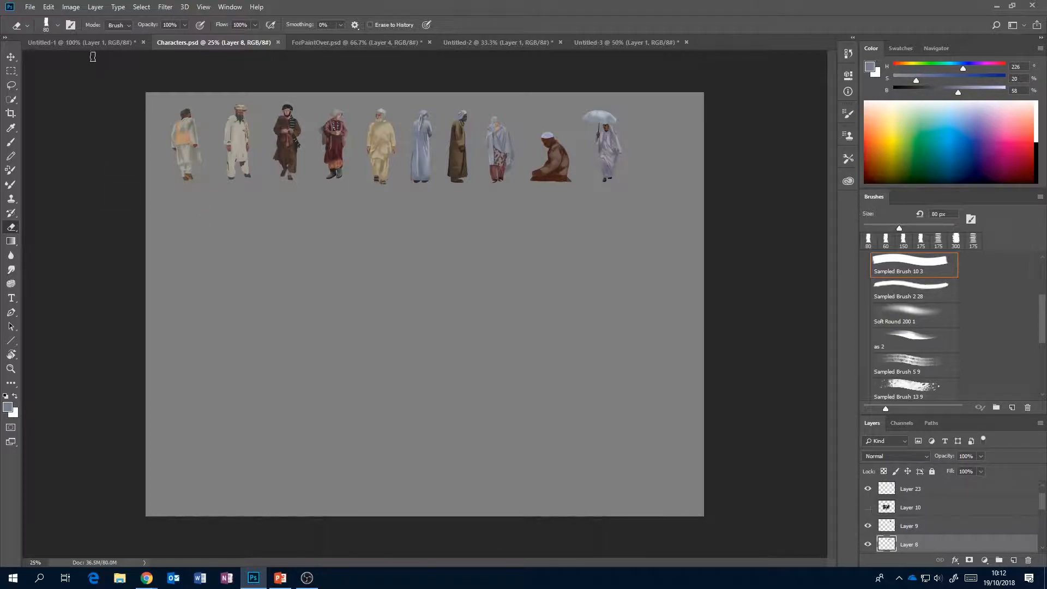
click(93, 44)
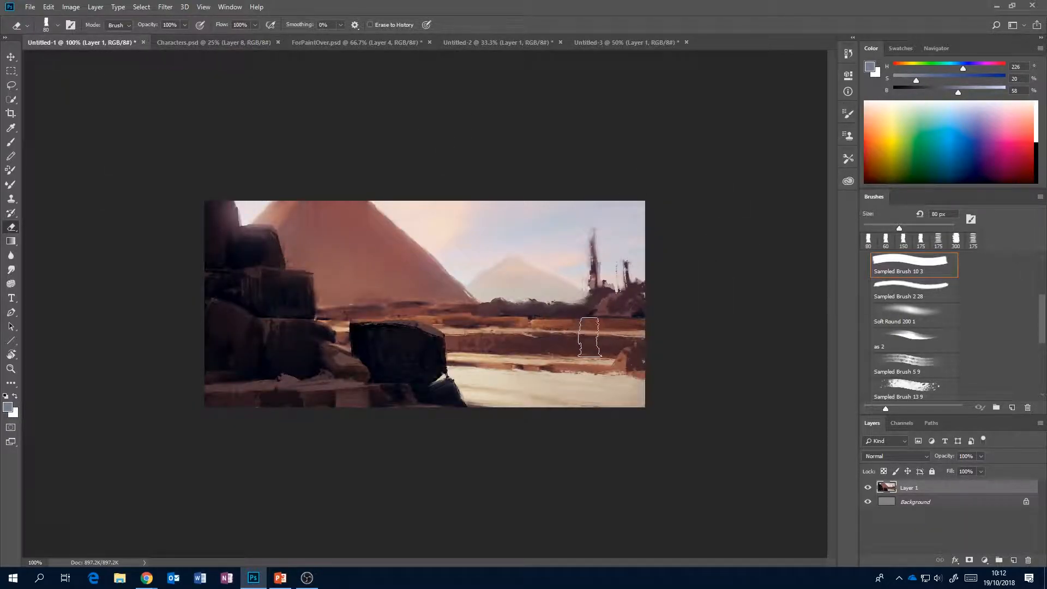
click(215, 43)
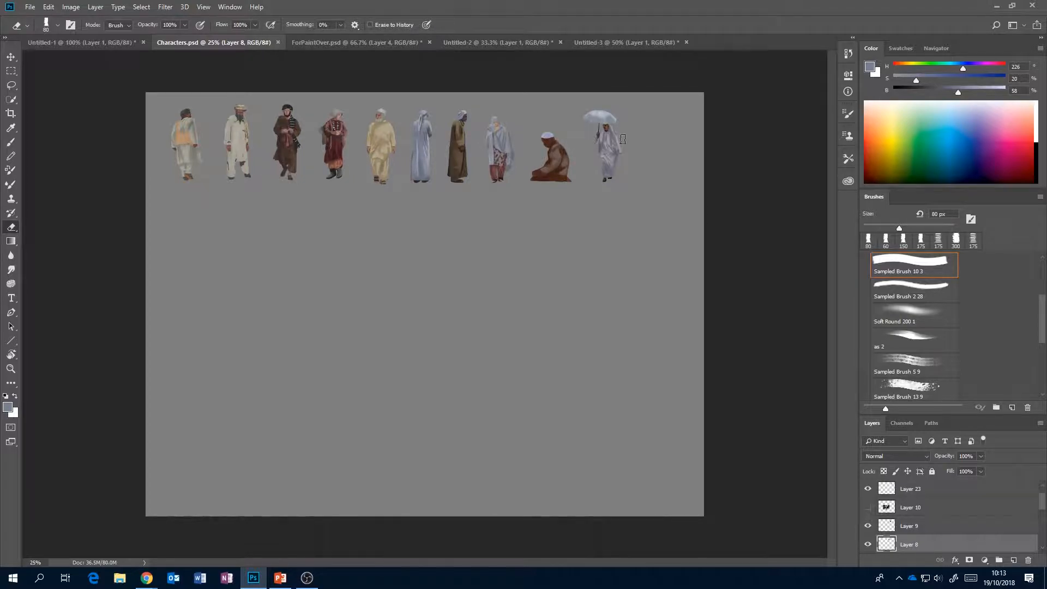
click(106, 44)
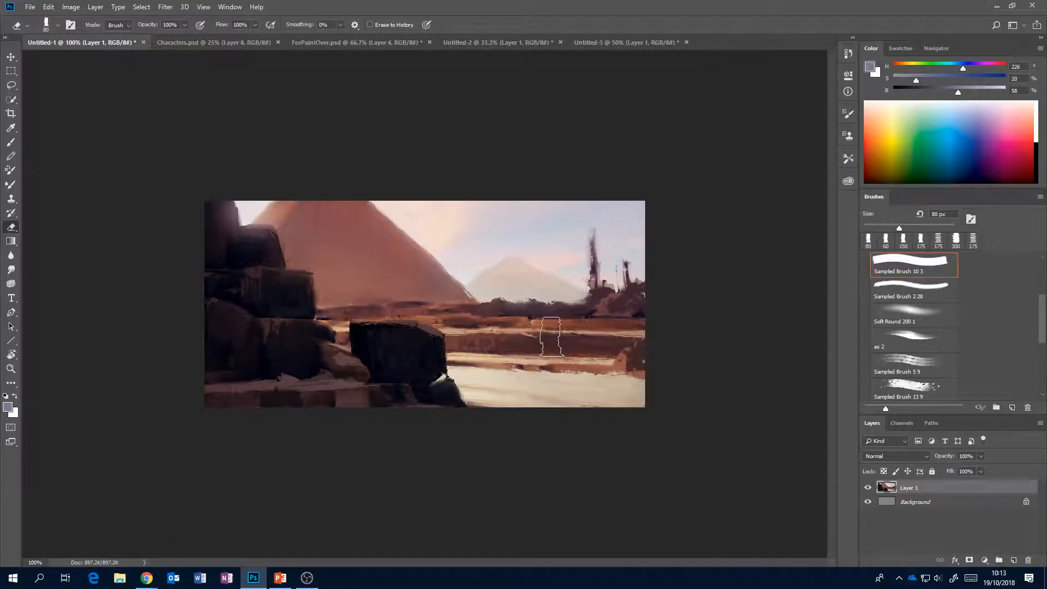
click(210, 43)
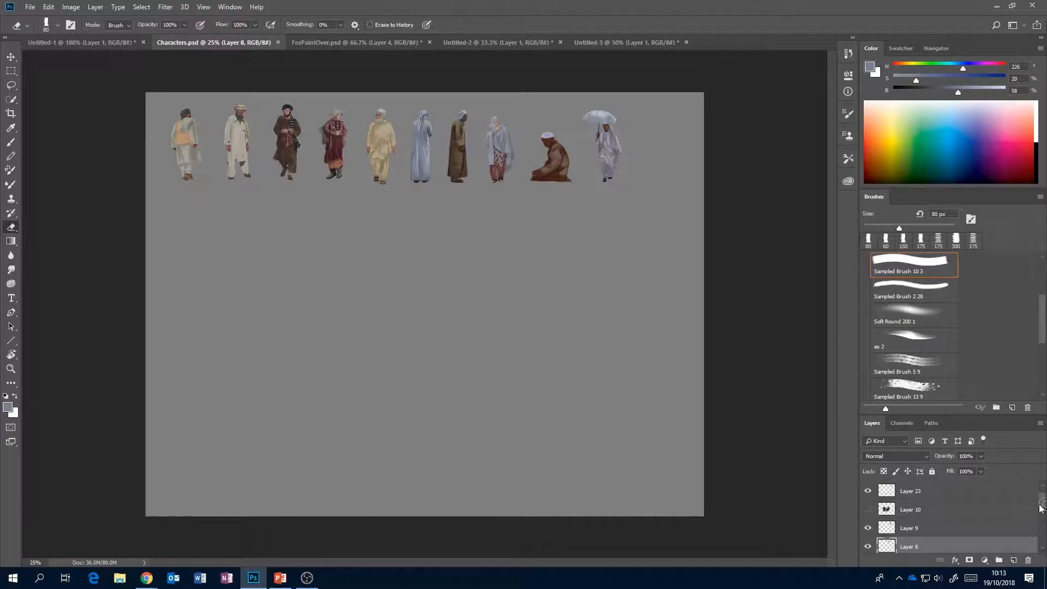
drag(1043, 504, 1042, 520)
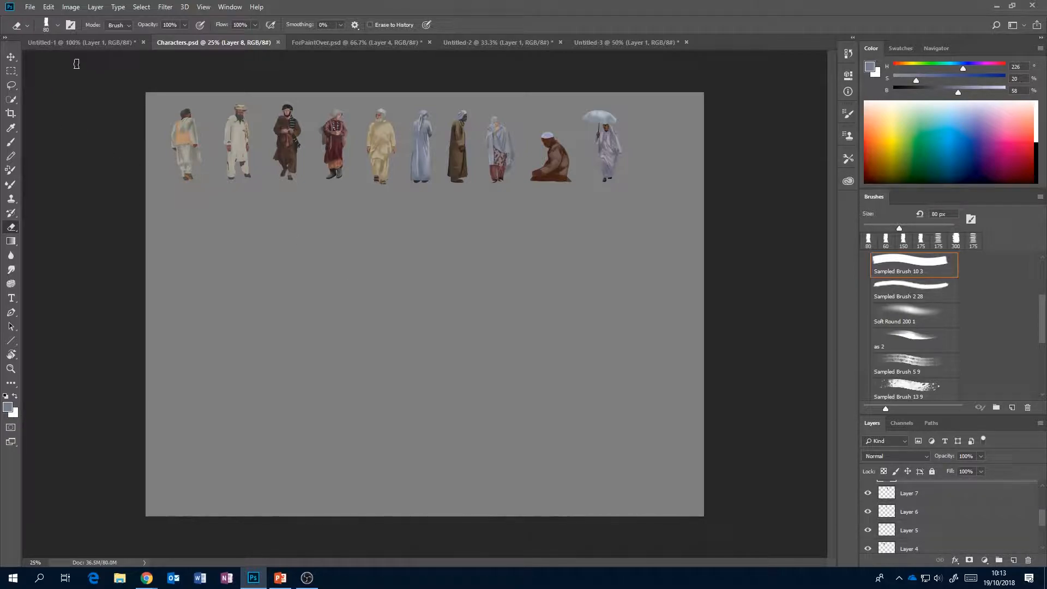
click(83, 44)
Copy the umbrella-carrying figure from Layer 23 of Characters.psd and paste it into the Untitled-1 pyramid painting.
click(223, 42)
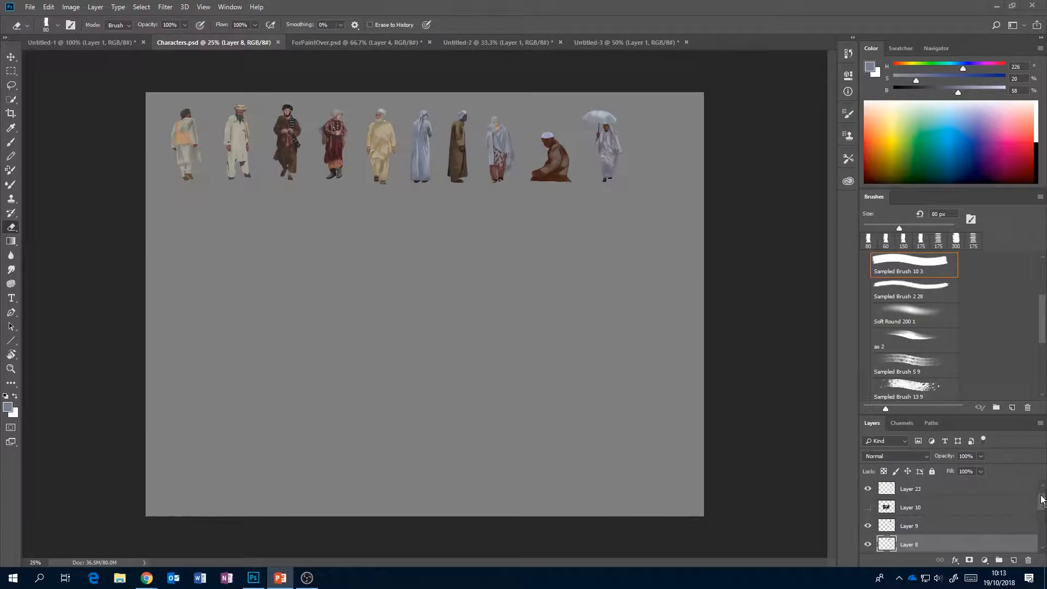
scroll(1030, 502, up, 1)
click(867, 508)
click(867, 509)
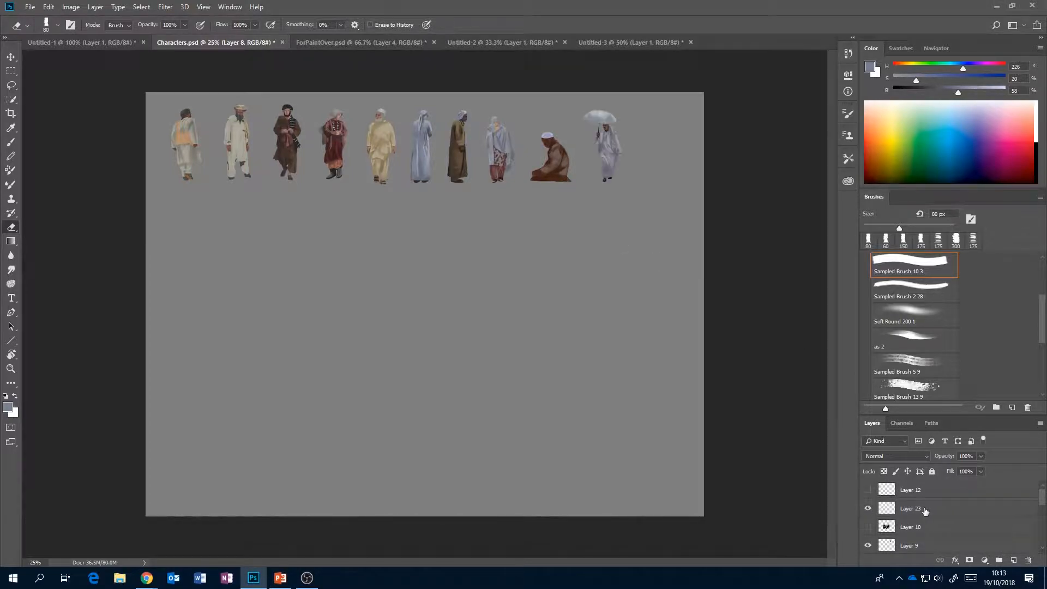
click(926, 510)
ctrl+click(886, 507)
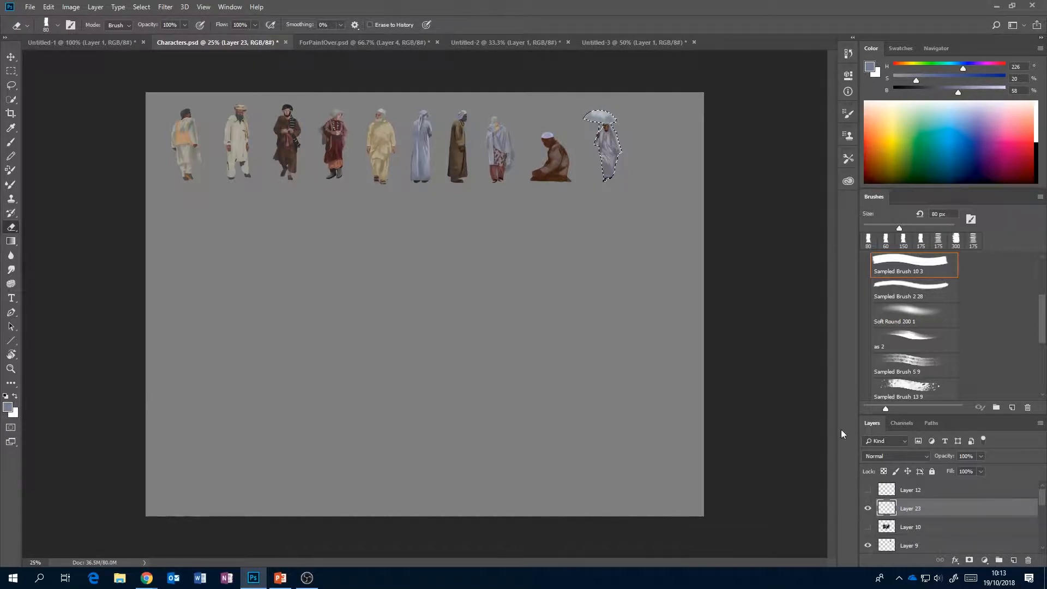
click(86, 42)
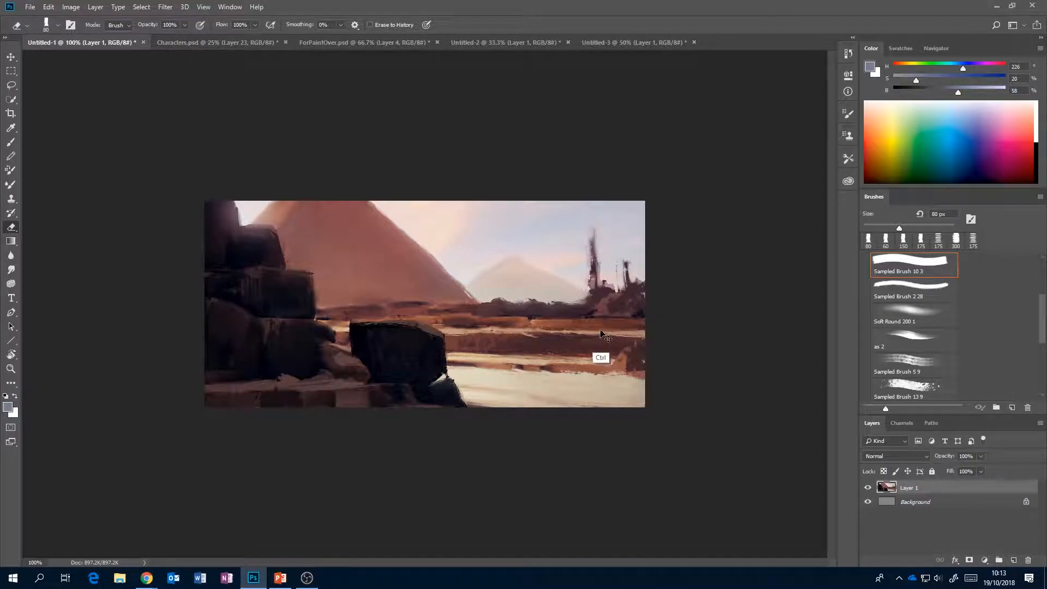
key(ctrl+v)
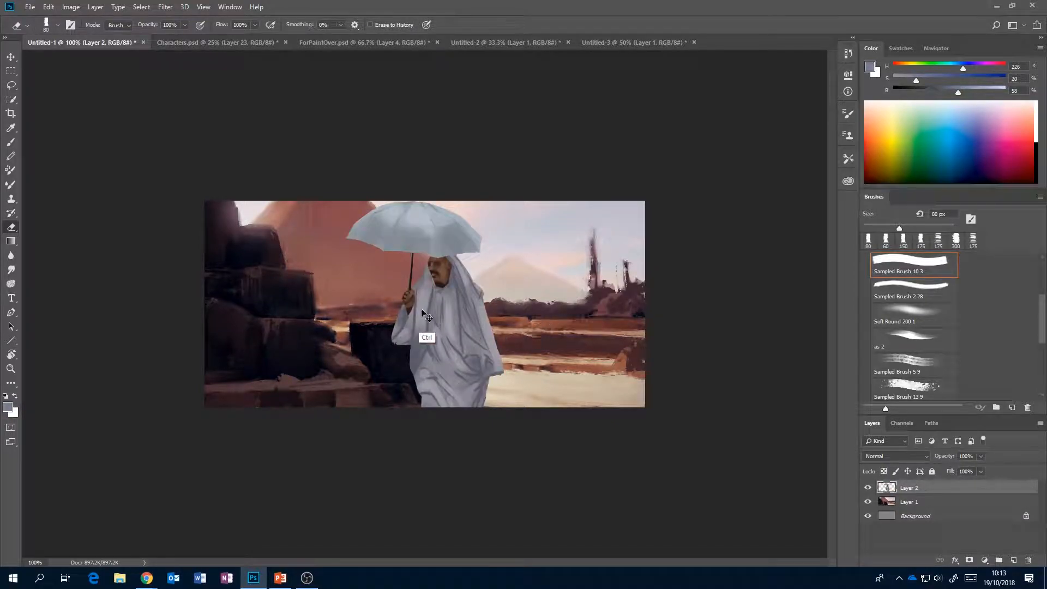
Scale the pasted umbrella figure down to about 29% and move it onto the pale sand beyond the dark boulder.
key(ctrl+t)
drag(506, 213, 431, 338)
drag(423, 364, 513, 271)
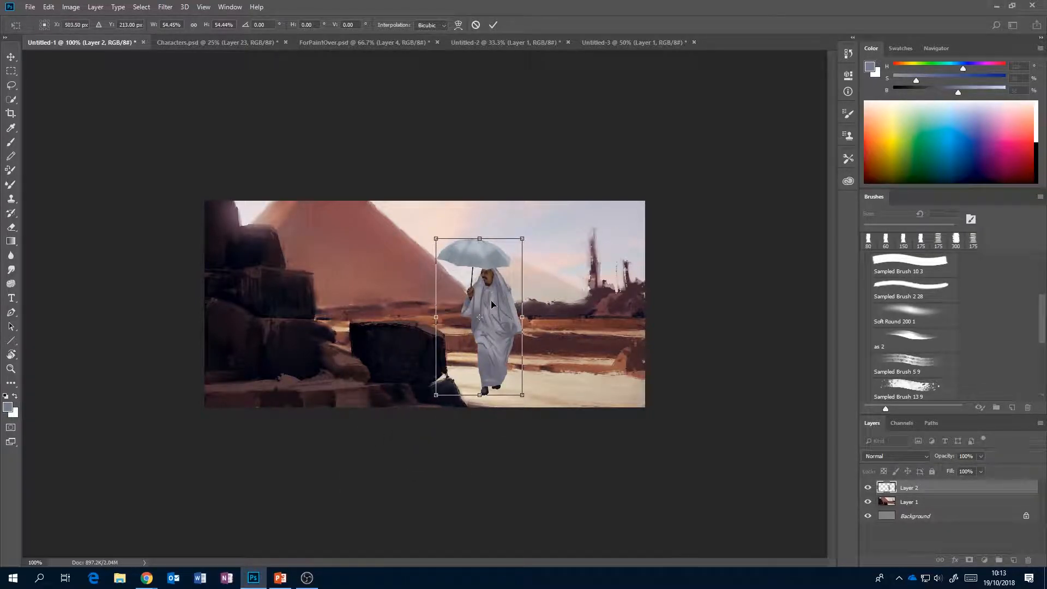
drag(526, 236, 482, 312)
drag(472, 351, 554, 349)
Flip the umbrella figure horizontally, shrink it further to suit the distant sand, and apply the transform.
right_click(529, 342)
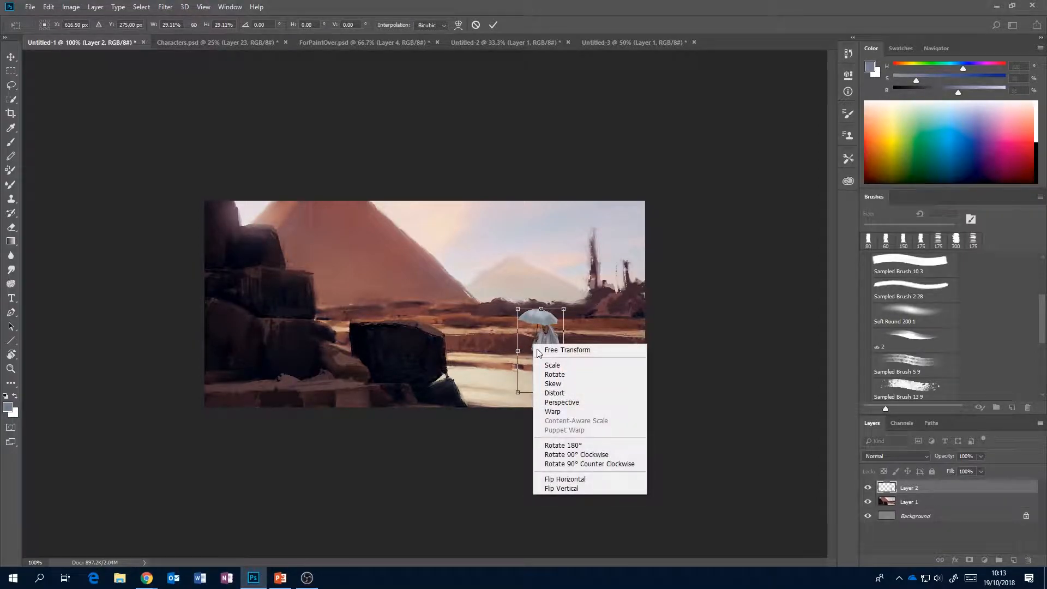
click(584, 478)
drag(564, 309, 550, 381)
key(Return)
key(e)
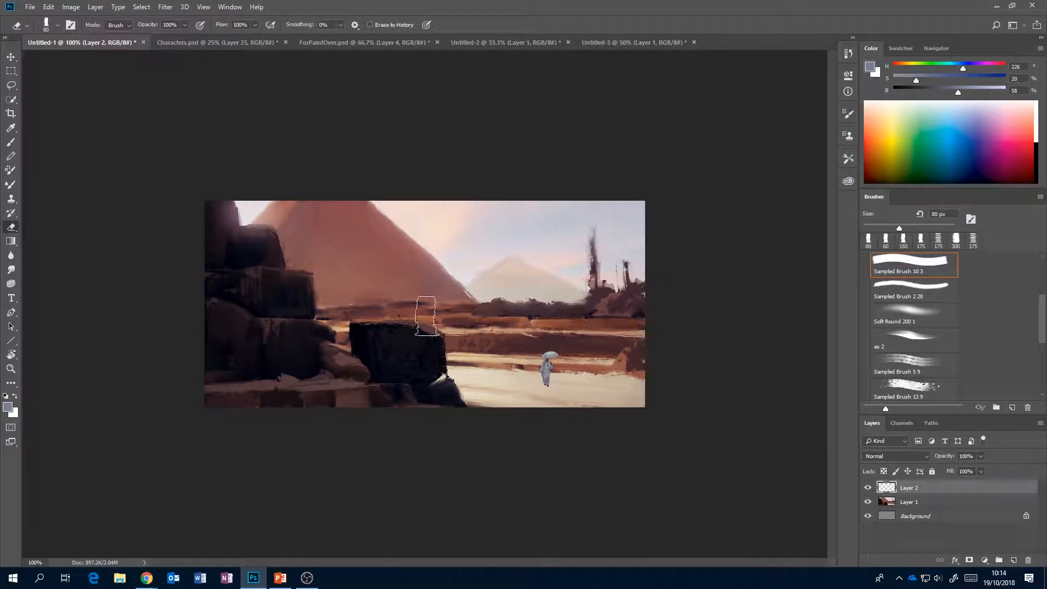
Add a Hue/Saturation adjustment layer above the figure with saturation set to -100.
click(985, 560)
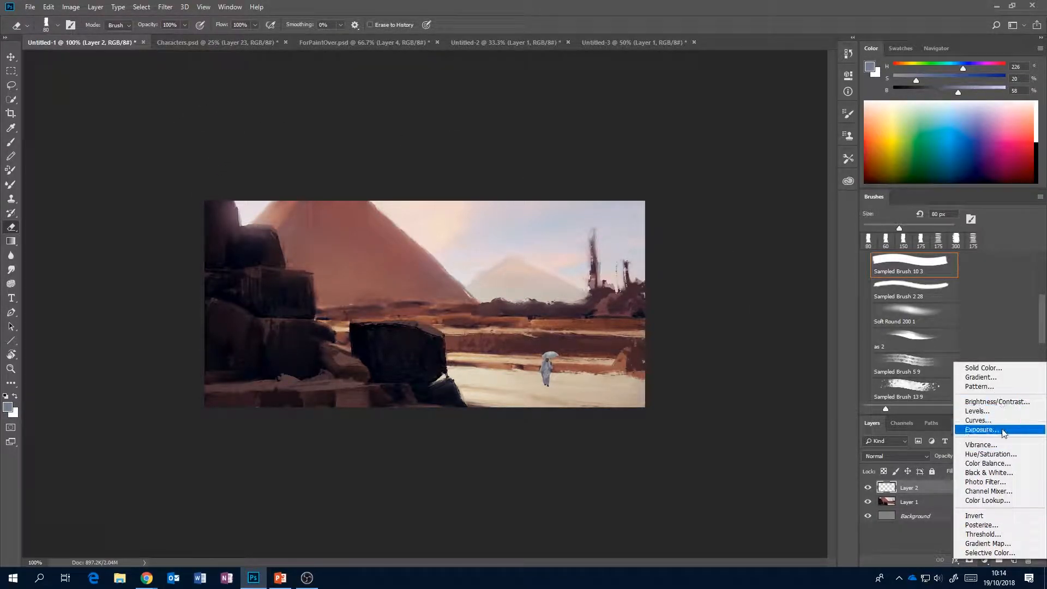
click(990, 453)
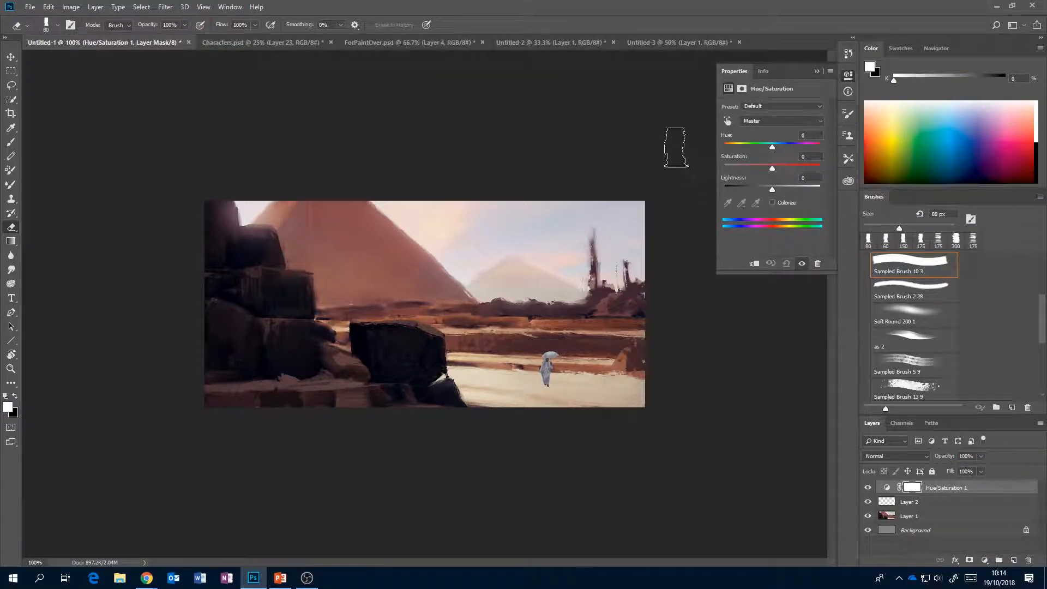
drag(772, 168, 724, 169)
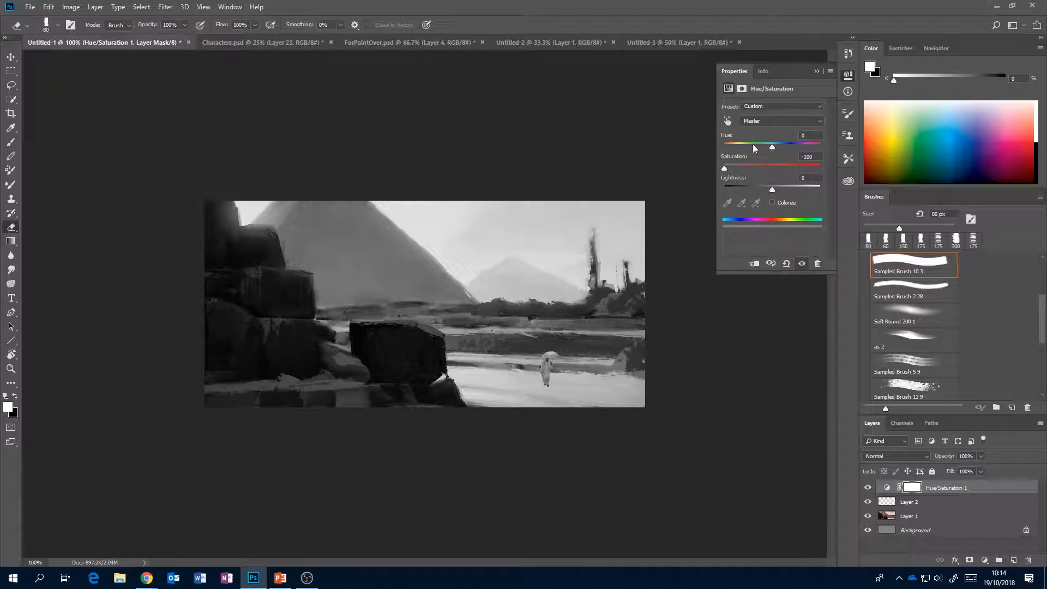
click(817, 70)
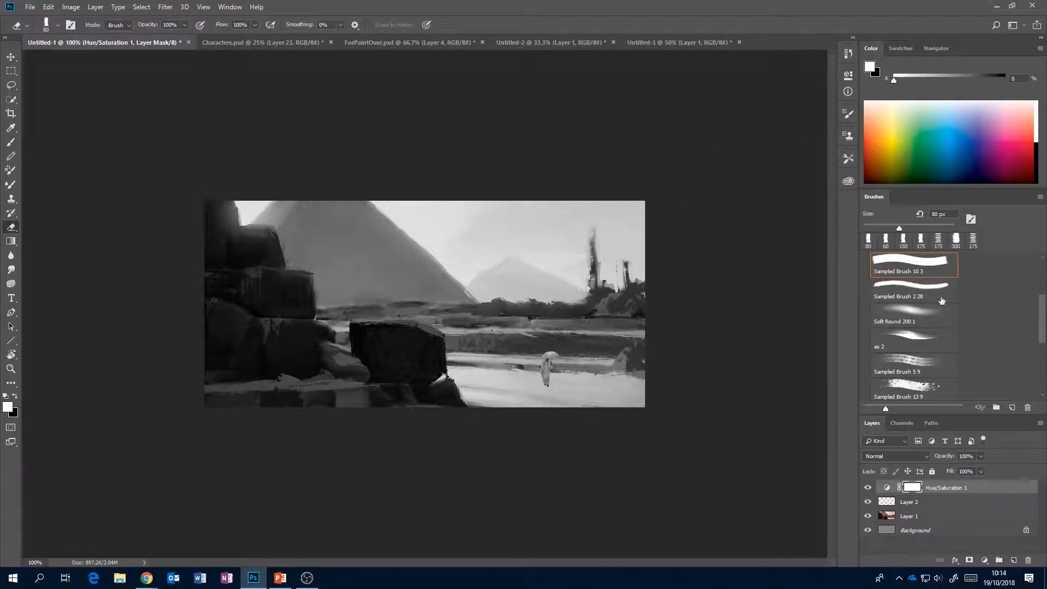
Compare the figure's tones with the painting in colour and greyscale by toggling the Hue/Saturation layer, with Layer 2 selected.
click(868, 487)
click(868, 487)
click(868, 488)
click(867, 488)
click(867, 488)
click(868, 488)
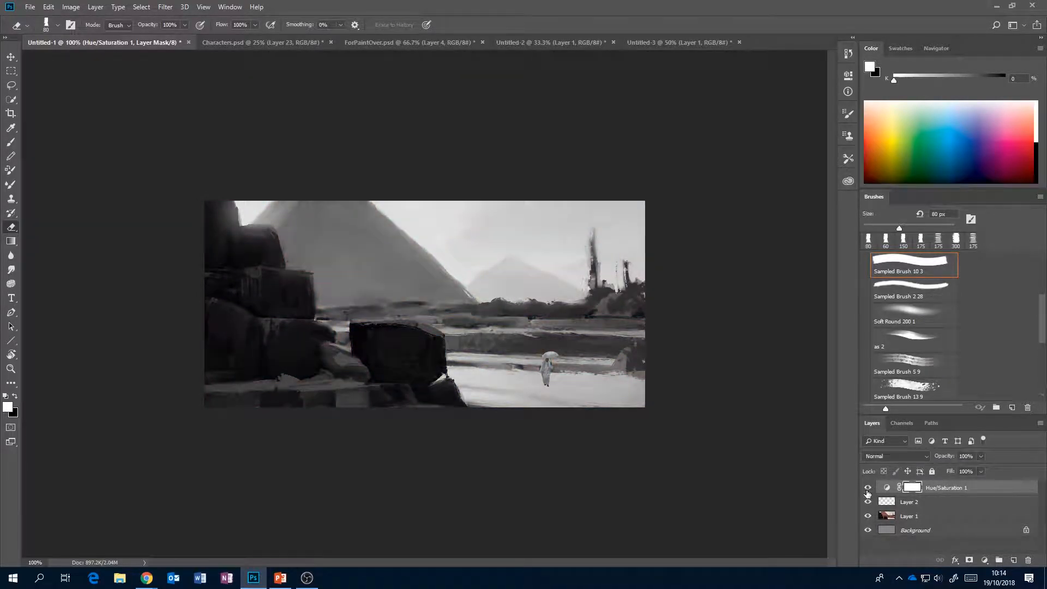
click(961, 503)
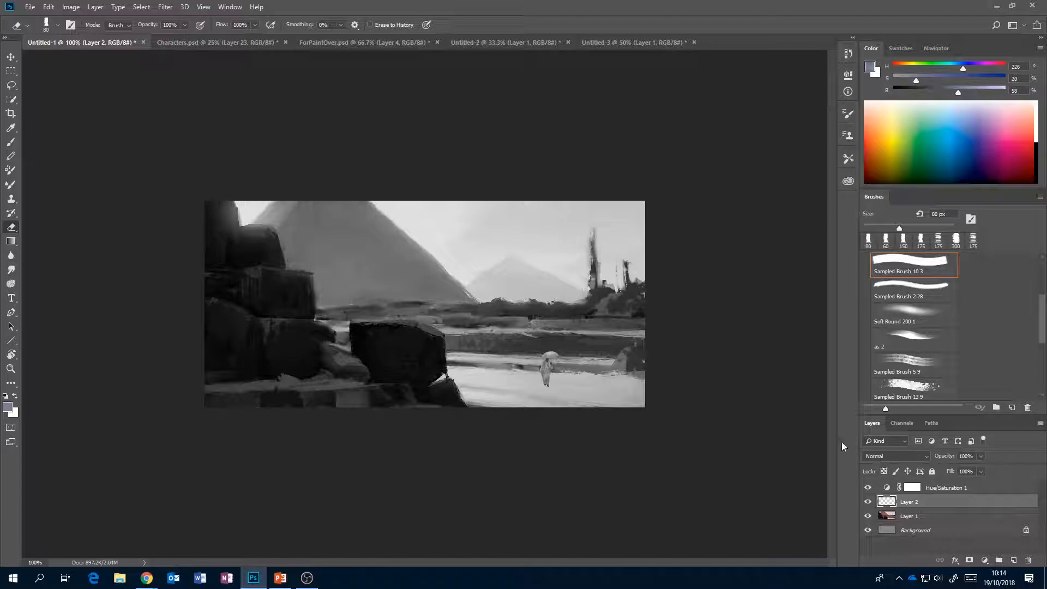
click(868, 488)
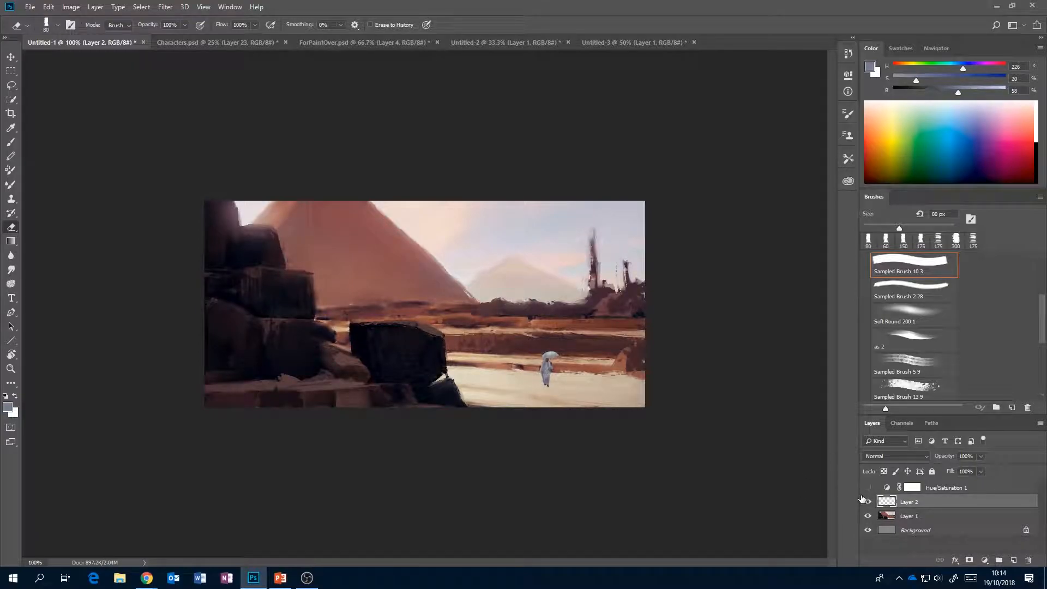
click(867, 488)
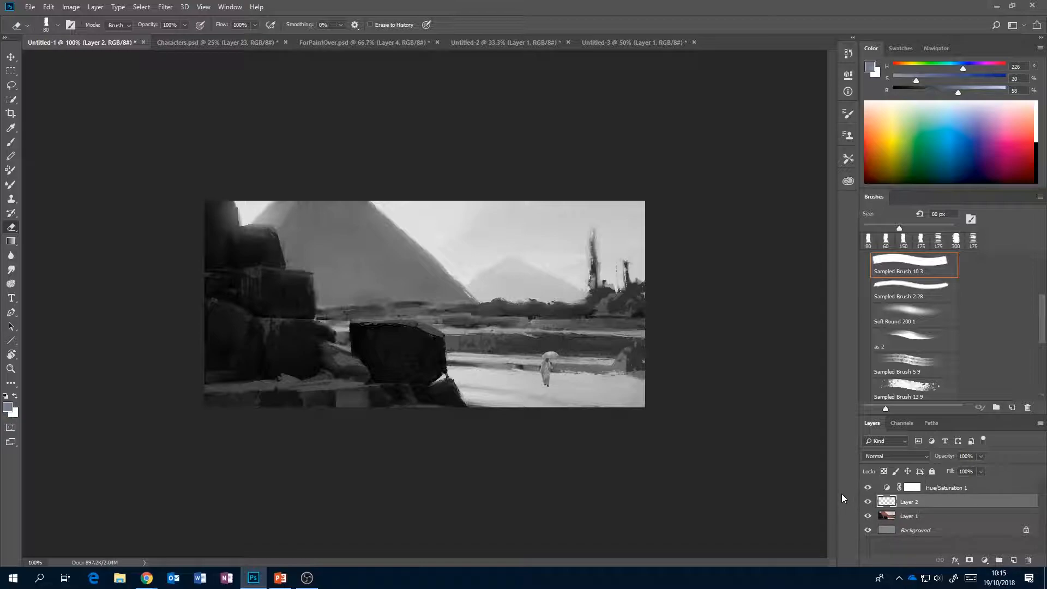
Apply Levels to the figure on Layer 2, adjusting the midtones and slightly raising the output black level.
key(i)
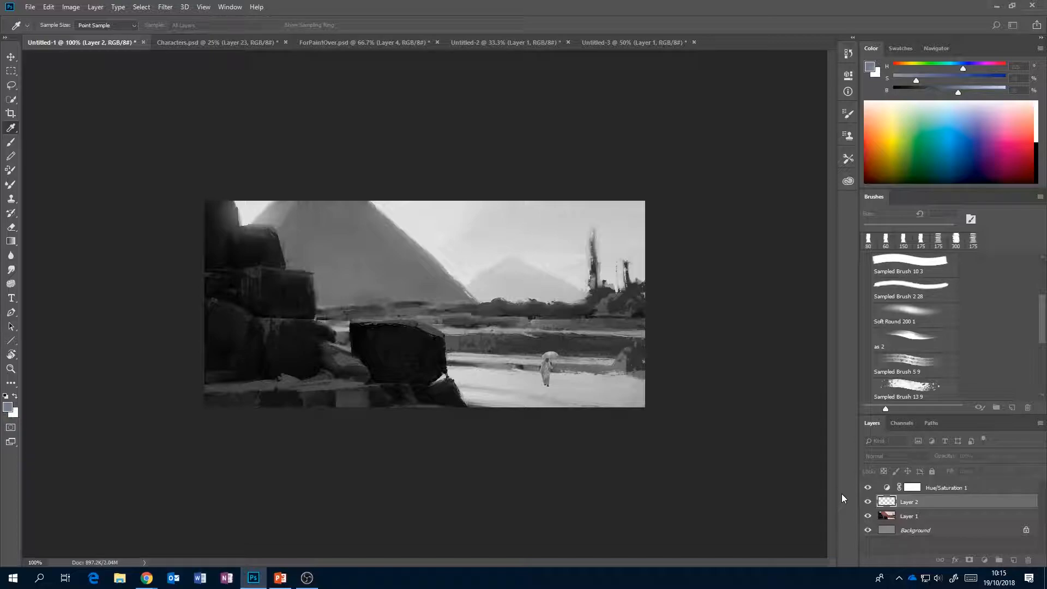
key(ctrl+l)
drag(558, 133, 252, 131)
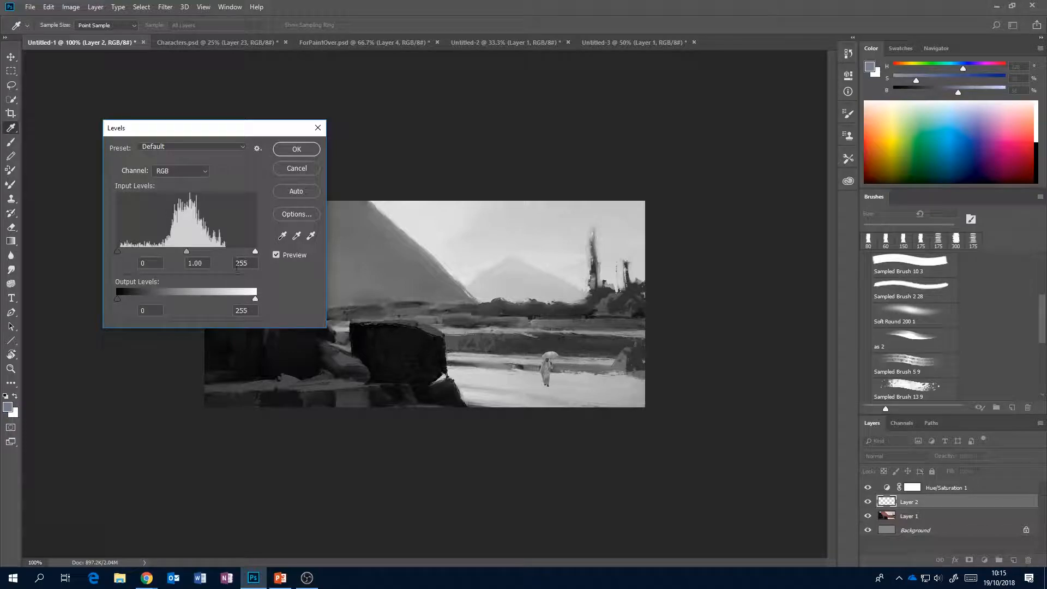
drag(185, 251, 197, 250)
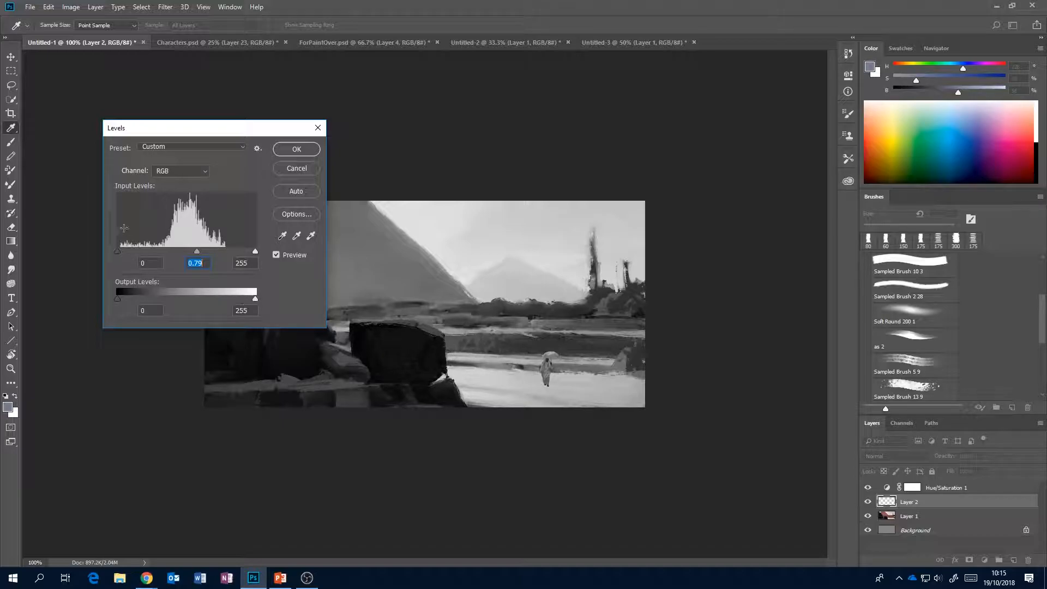
mouse_move(119, 299)
mouse_down()
mouse_move(140, 299)
mouse_move(128, 301)
mouse_up()
drag(195, 253, 193, 254)
double_click(190, 261)
click(296, 149)
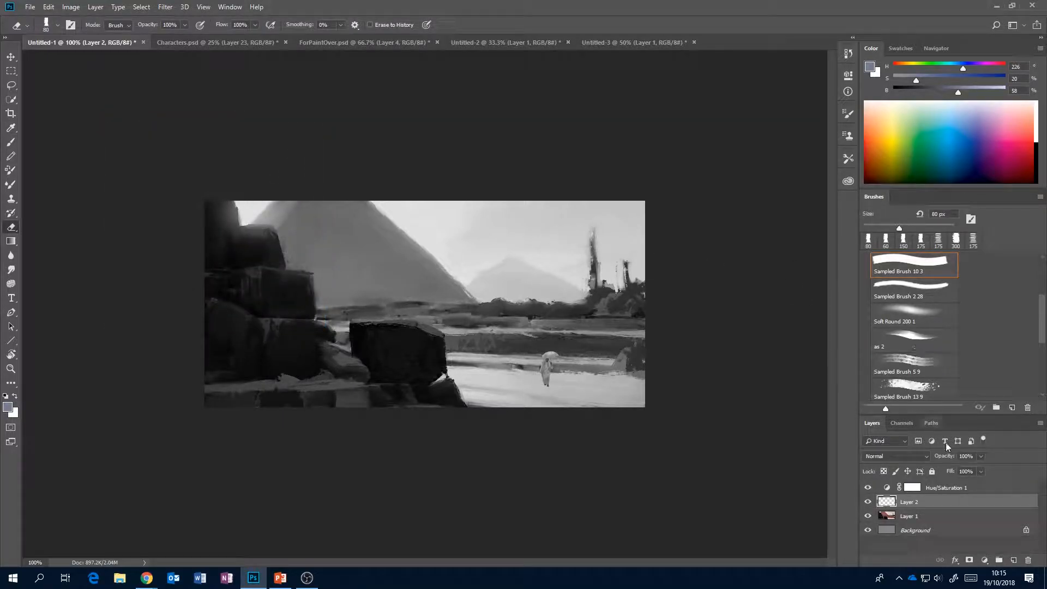
Hide the Hue/Saturation layer and apply Color Balance to the figure, shifting its midtones towards red.
click(868, 487)
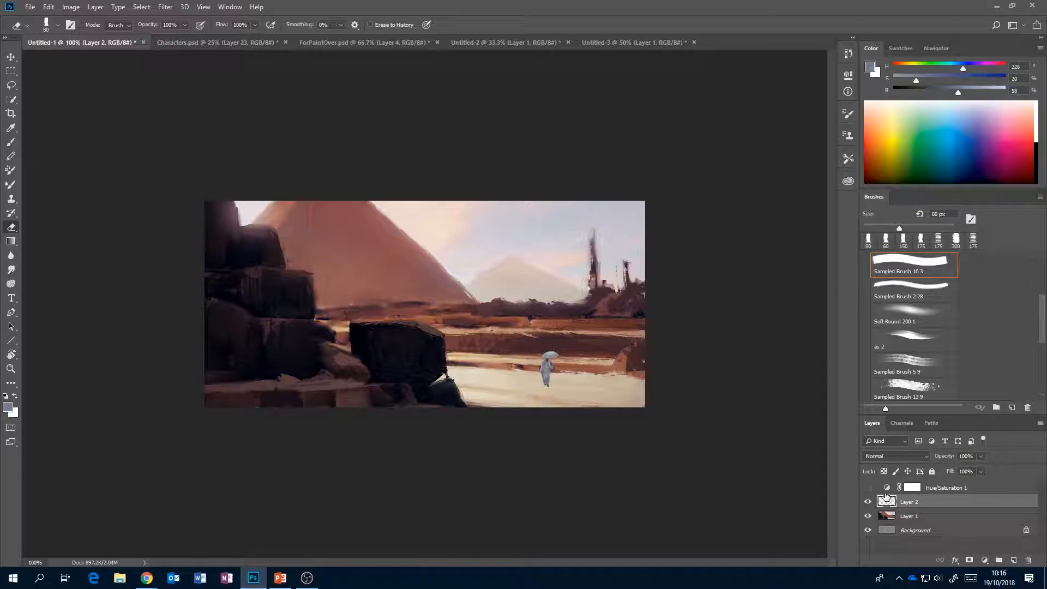
key(ctrl+b)
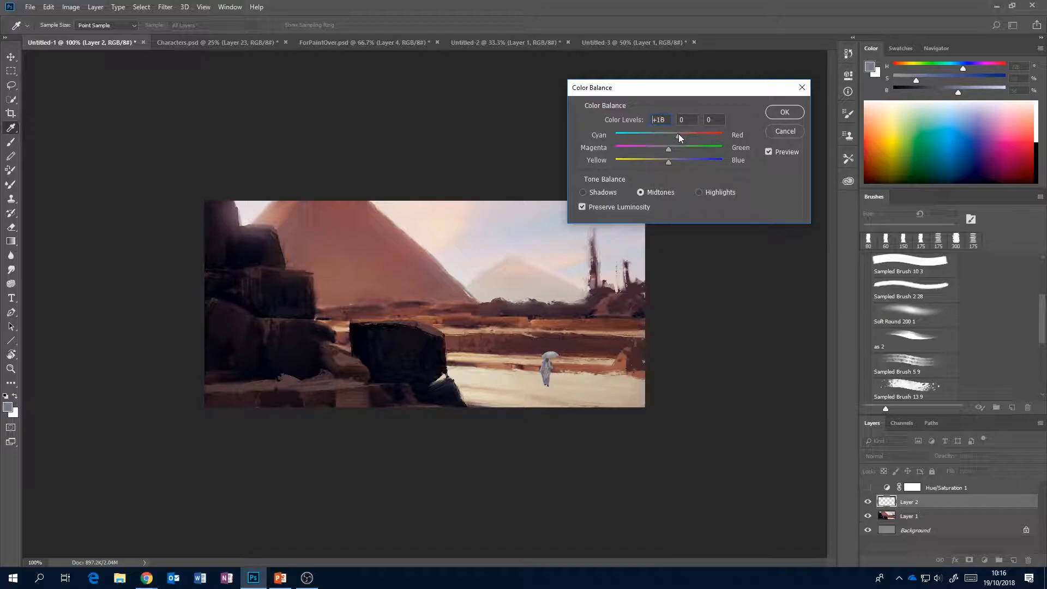
mouse_move(685, 133)
mouse_down()
mouse_move(656, 162)
mouse_move(685, 135)
mouse_up()
click(785, 112)
key(e)
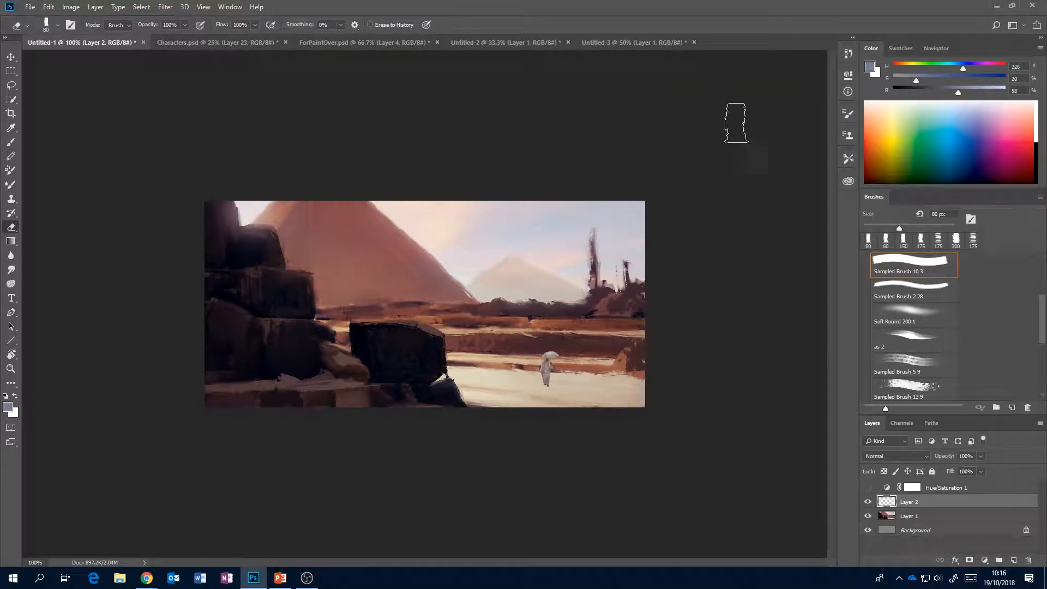
ctrl+click(887, 509)
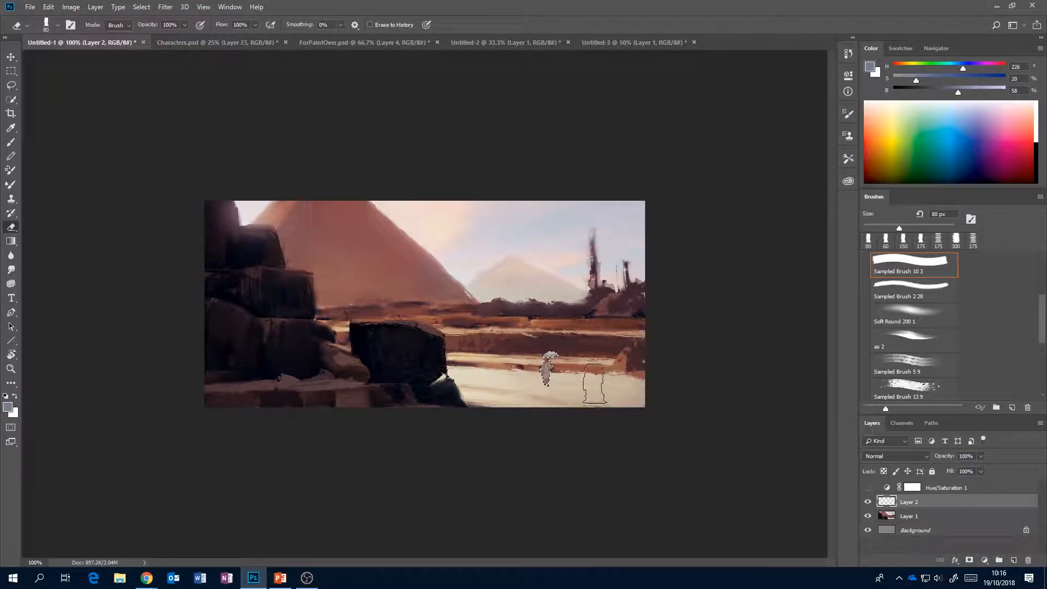
key(l)
right_click(547, 374)
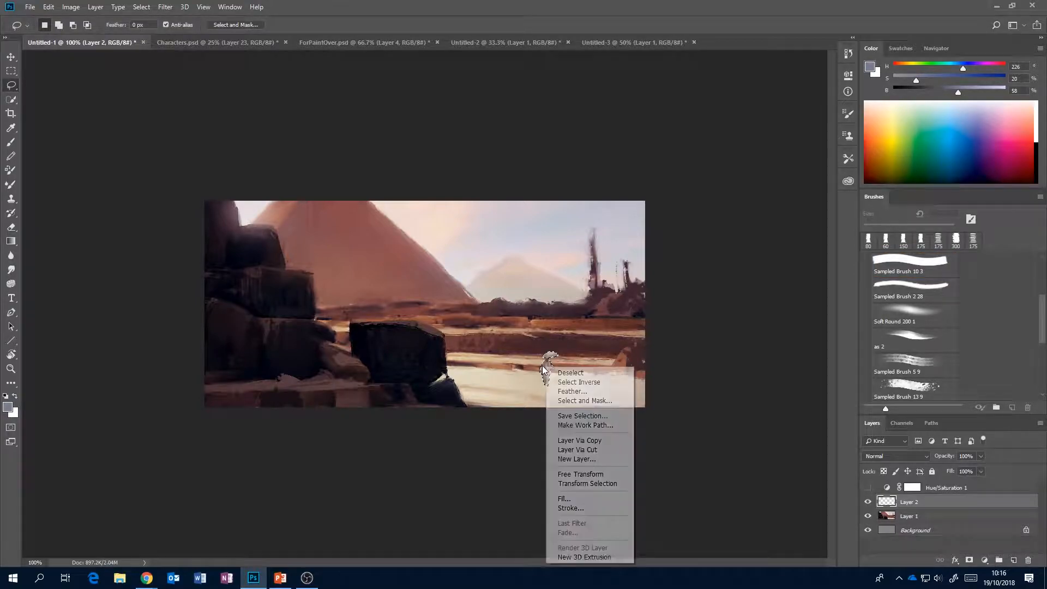
click(602, 474)
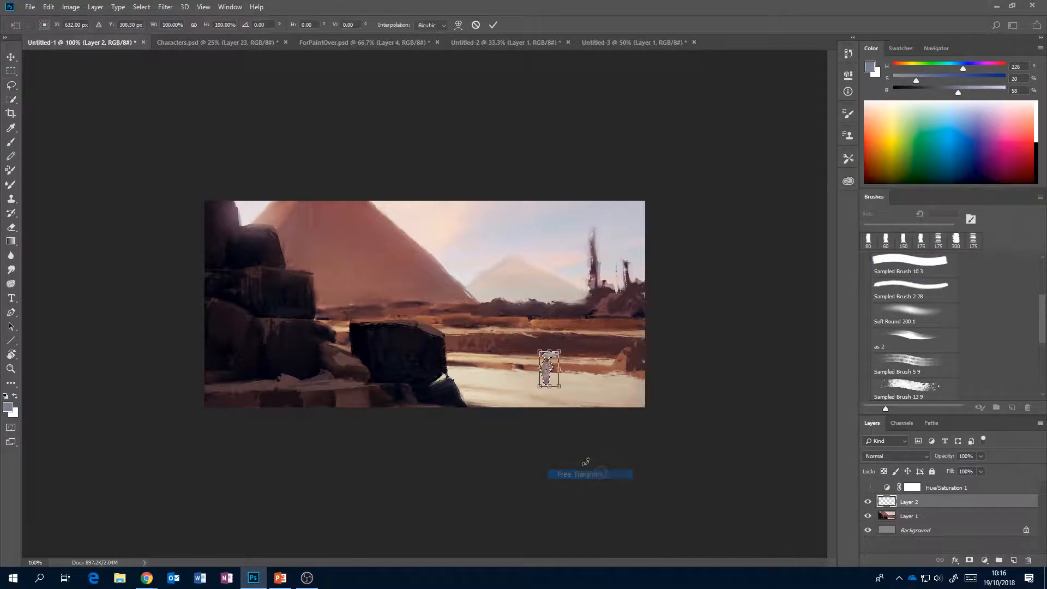
right_click(549, 361)
click(595, 506)
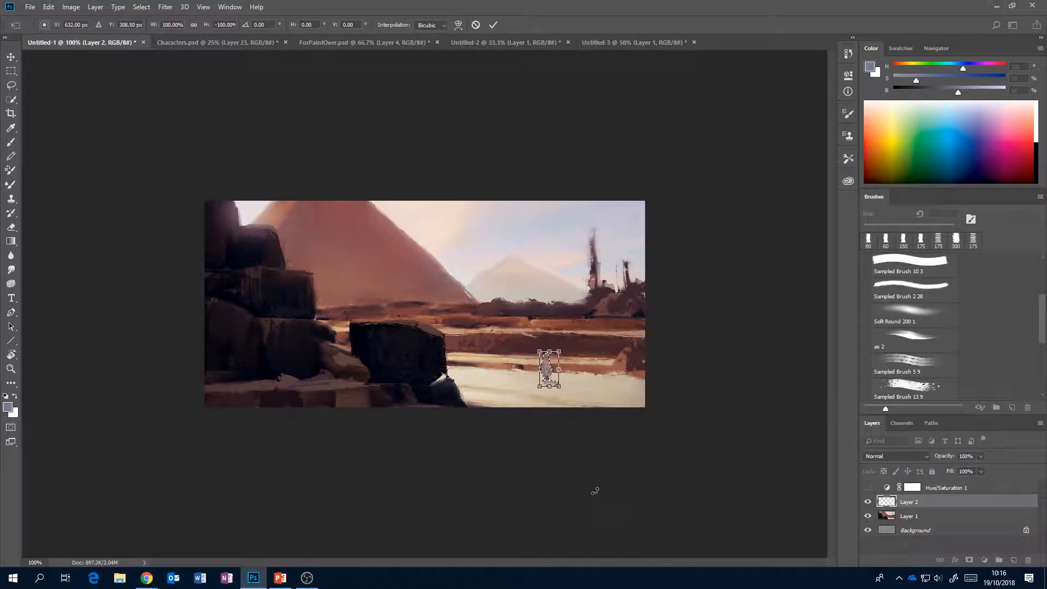
mouse_move(549, 361)
mouse_down()
mouse_move(548, 391)
mouse_move(549, 362)
mouse_up()
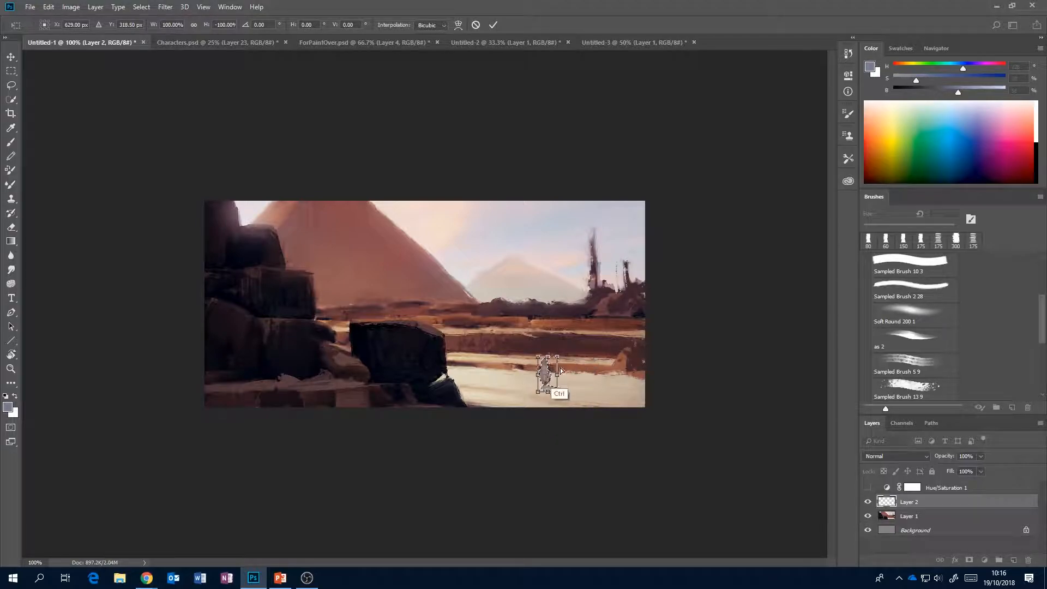
click(493, 25)
key(ctrl+alt+z)
key(ctrl+alt+z)
Load the figure's outline on Layer 2 as a selection, flip it vertically, and flatten and skew it into a ground shadow shape at the feet.
ctrl+click(886, 501)
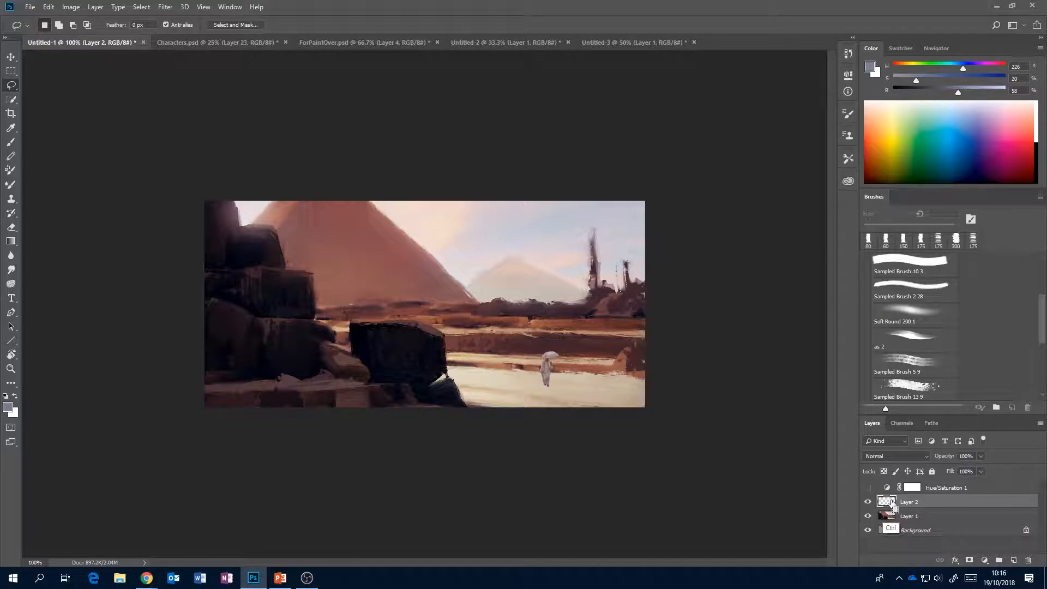
right_click(547, 372)
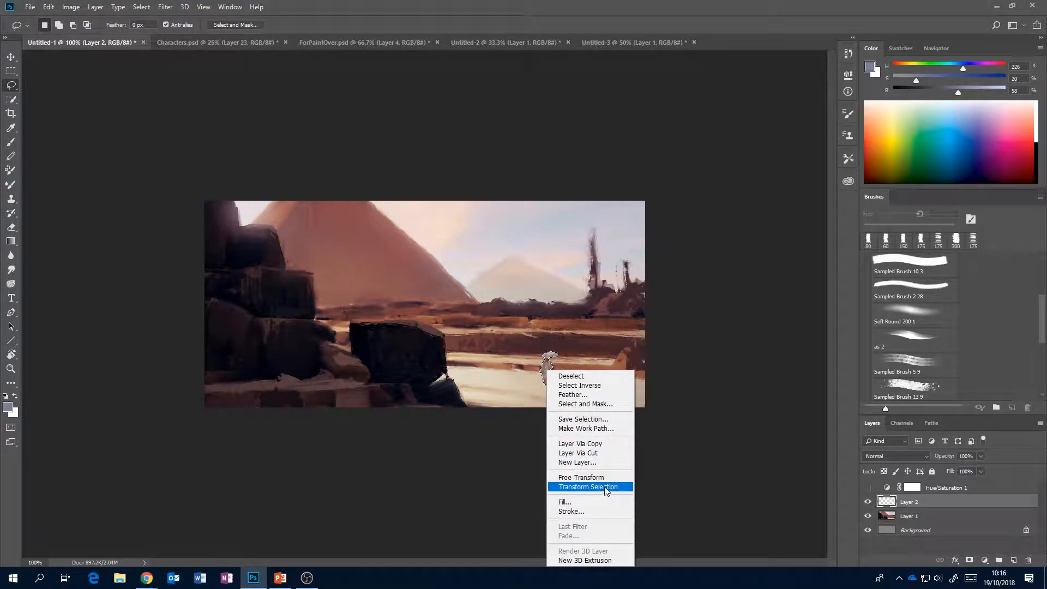
click(588, 486)
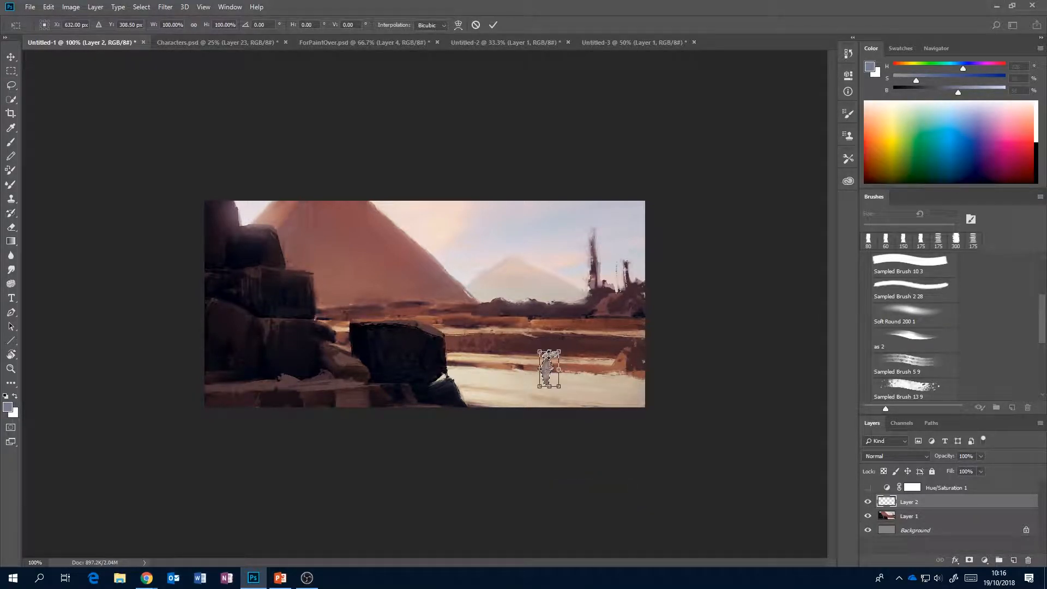
right_click(553, 358)
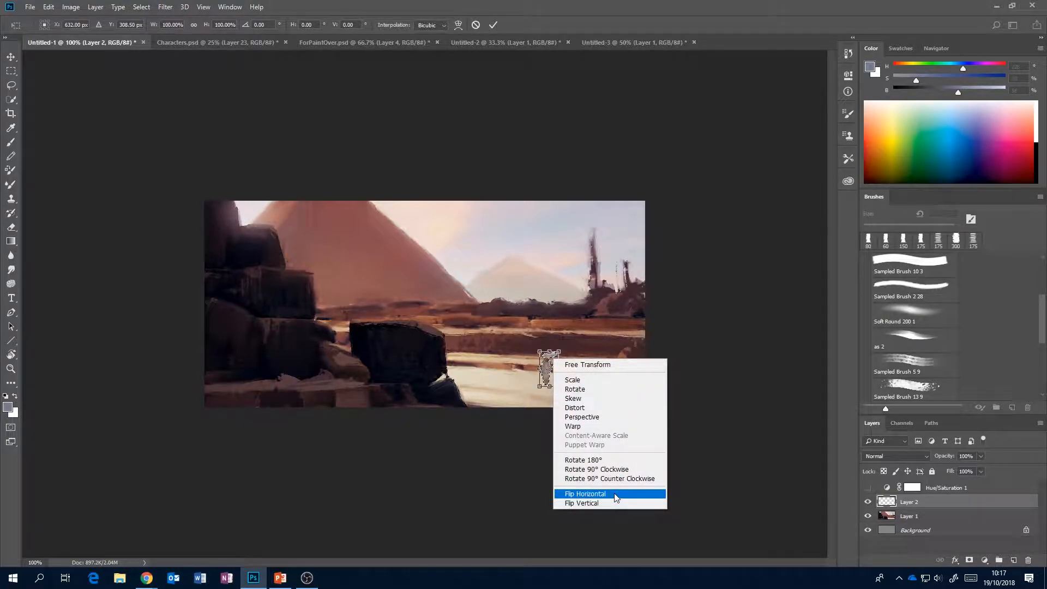
click(599, 503)
drag(552, 367, 573, 398)
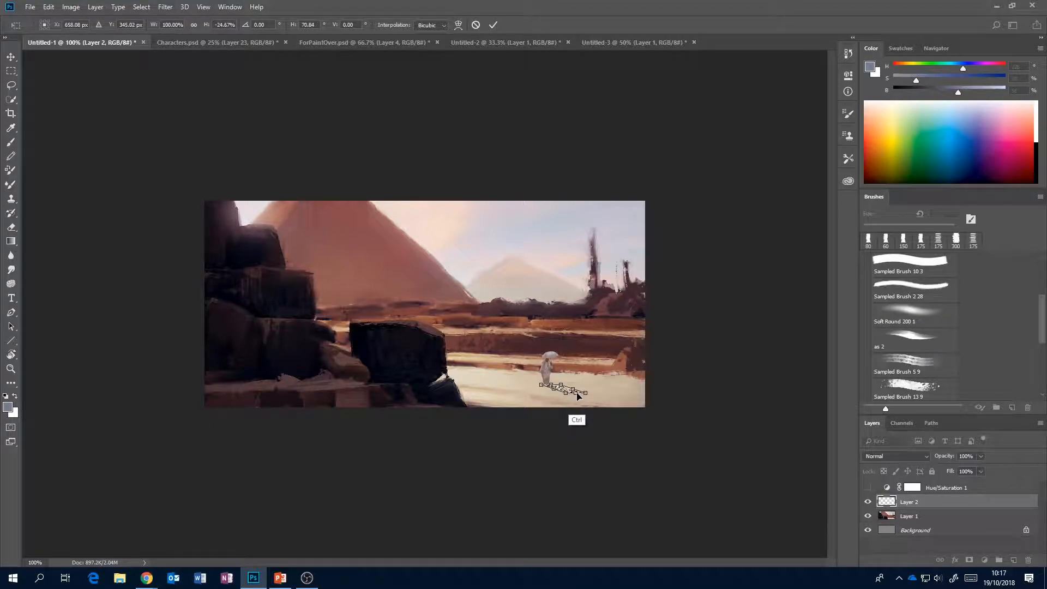
drag(575, 396, 570, 393)
key(Return)
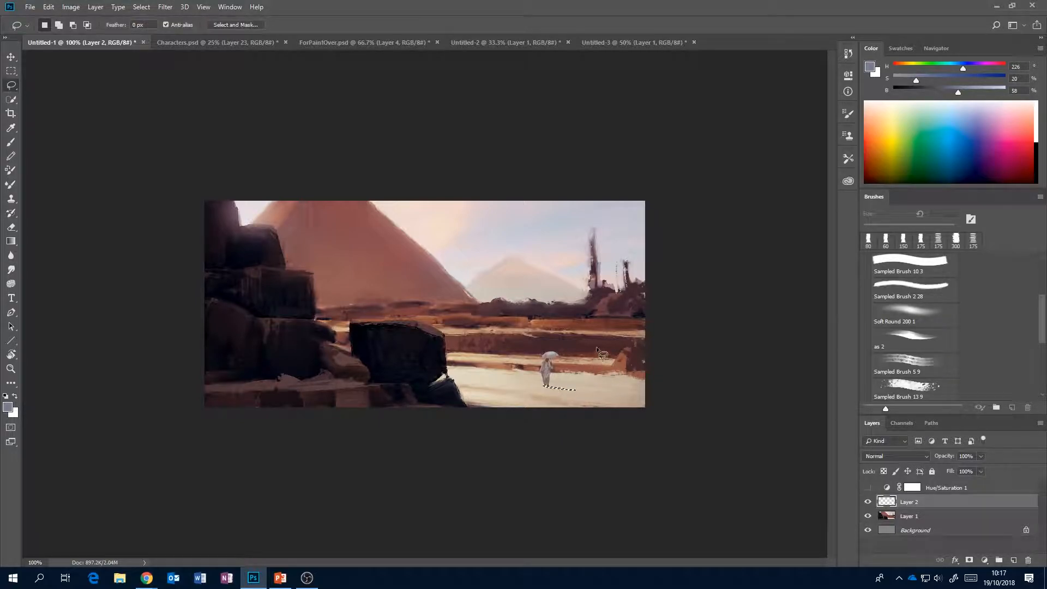
On a new layer above Layer 1, paint the shadow selection dark reddish brown with a 20 px brush and deselect it.
click(980, 517)
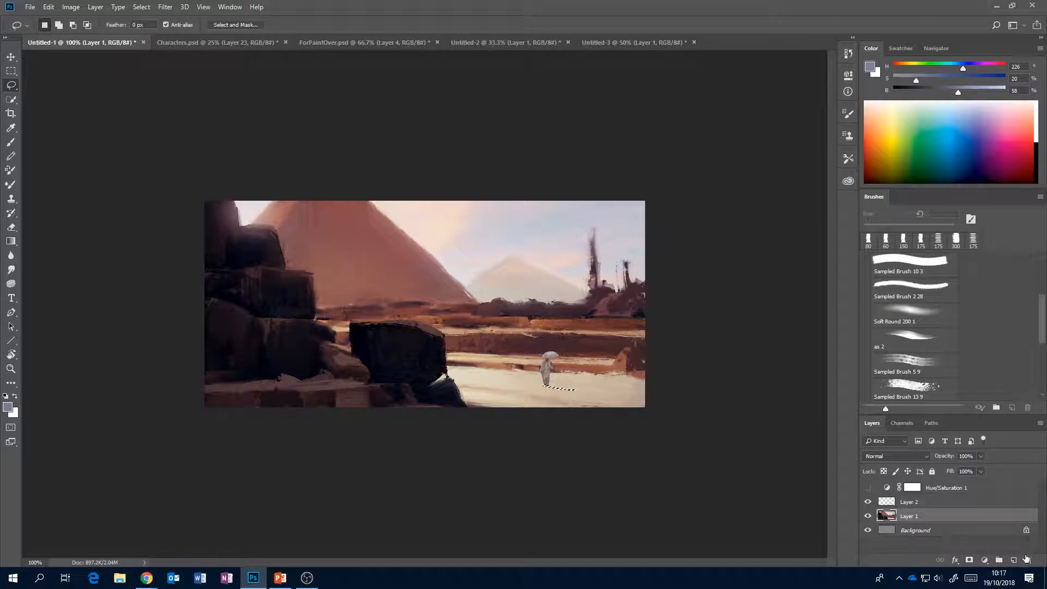
click(1013, 560)
key(b)
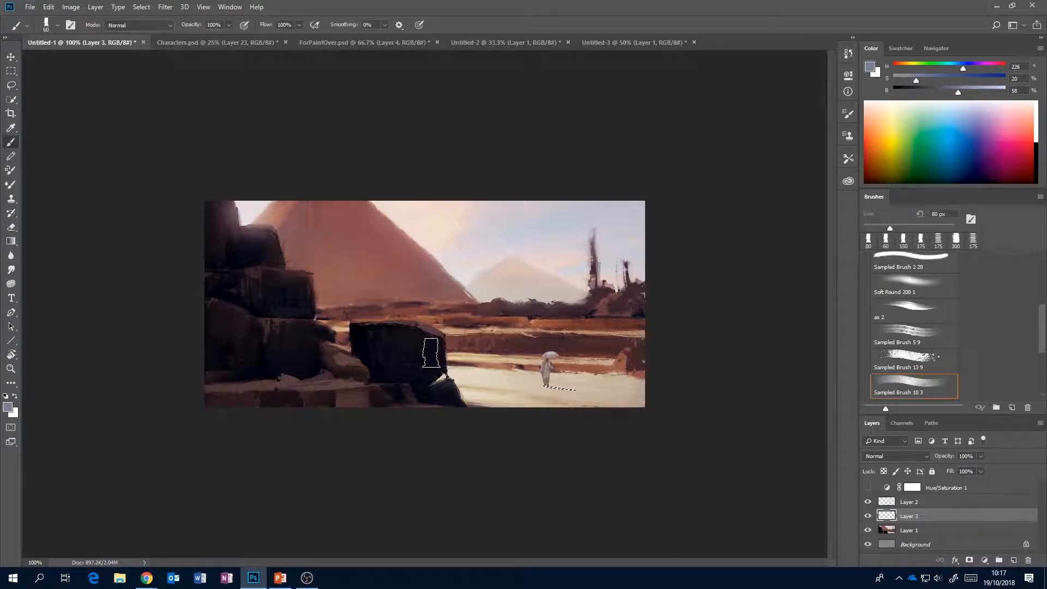
key([)
key([)
key([)
key([)
key([)
key([)
key([)
key([)
alt+click(642, 353)
alt+click(639, 355)
key(ctrl+d)
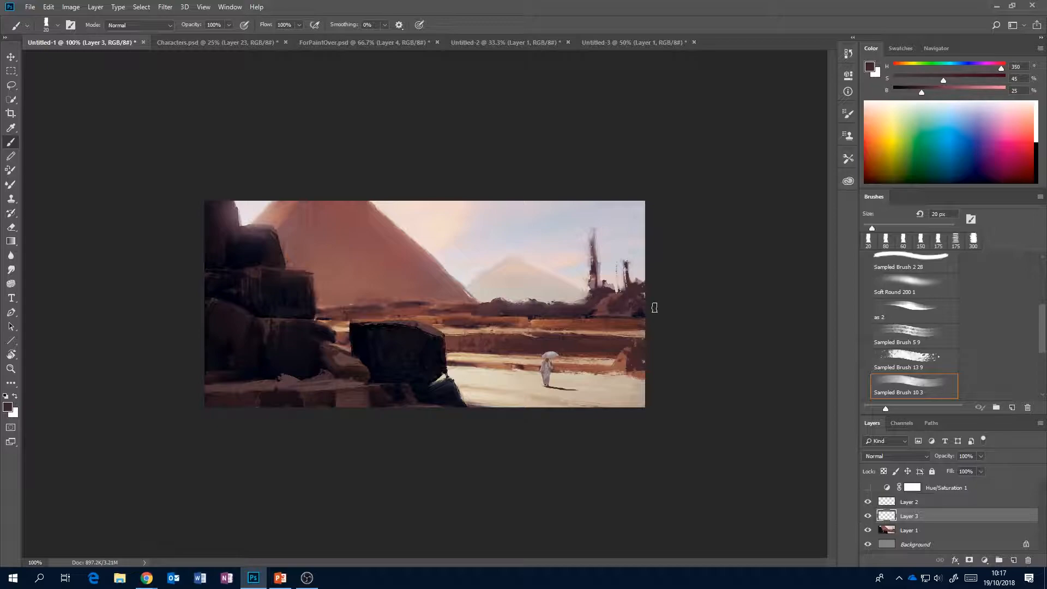
Inspect the figure and its shadow at 400%, and review the character cut-outs in Characters.psd, clearing the selection there.
click(936, 48)
click(1030, 182)
click(1030, 183)
click(1029, 182)
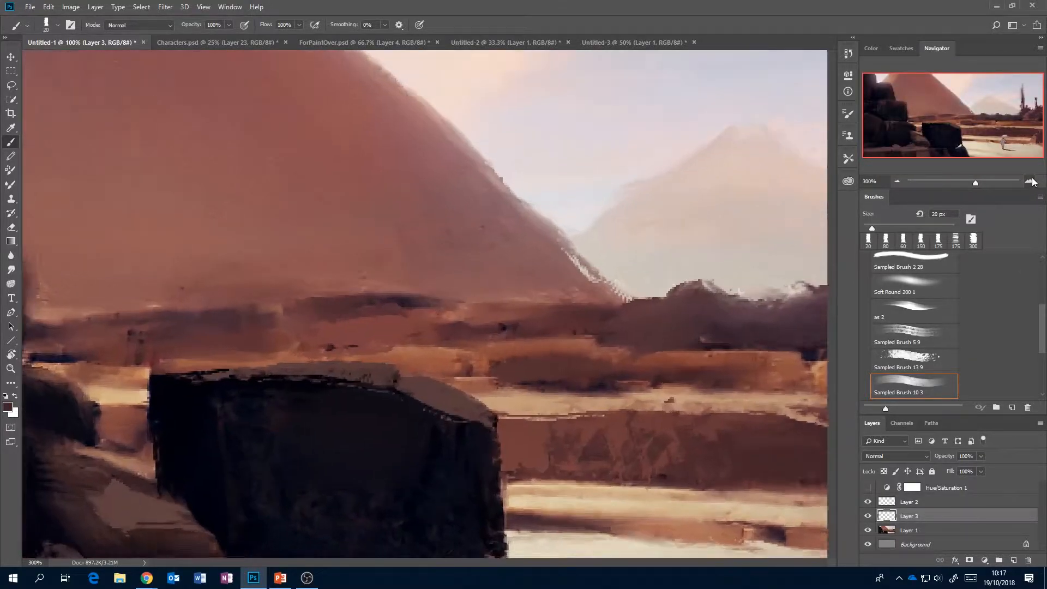
drag(957, 125, 973, 130)
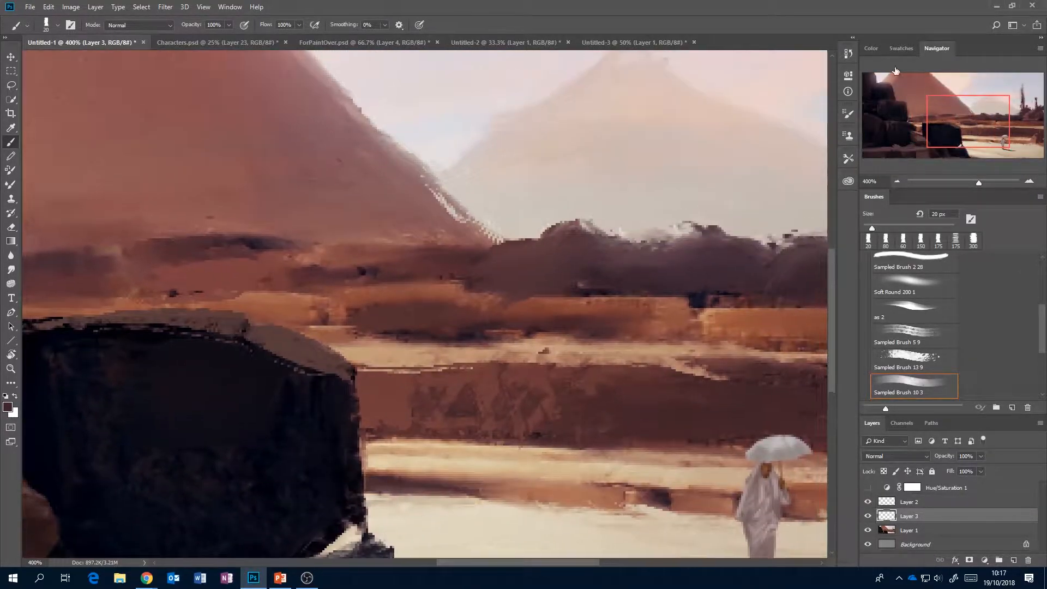
click(868, 50)
click(926, 50)
click(235, 43)
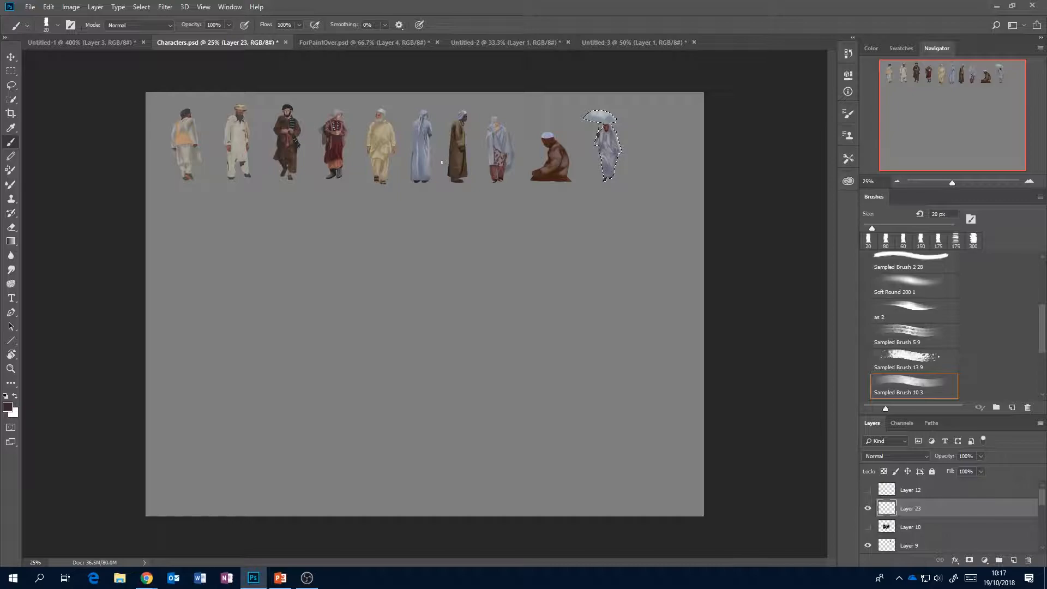
key(ctrl+d)
click(100, 42)
click(895, 179)
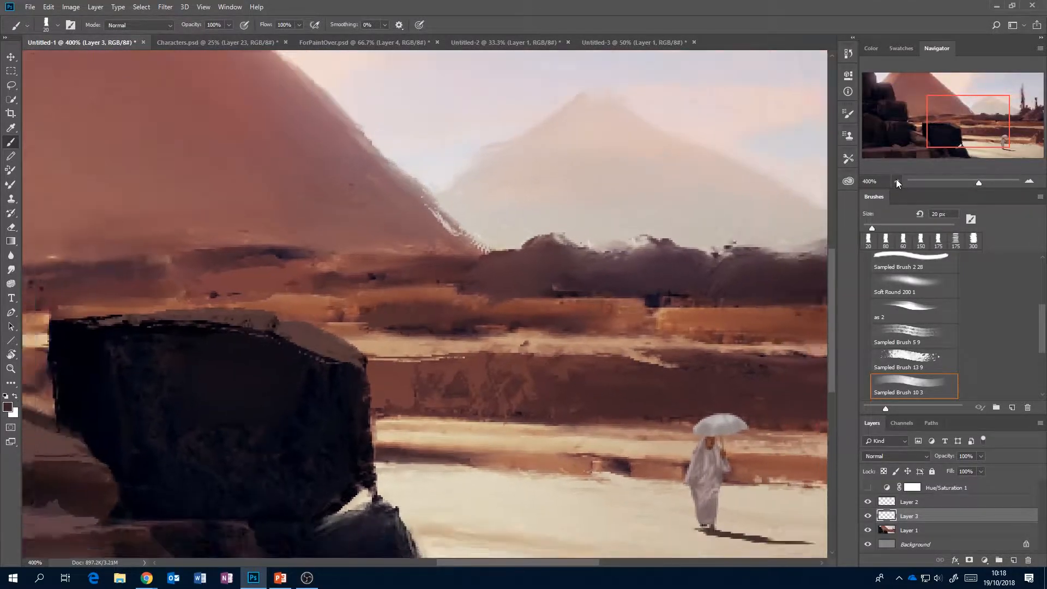
click(897, 179)
click(895, 180)
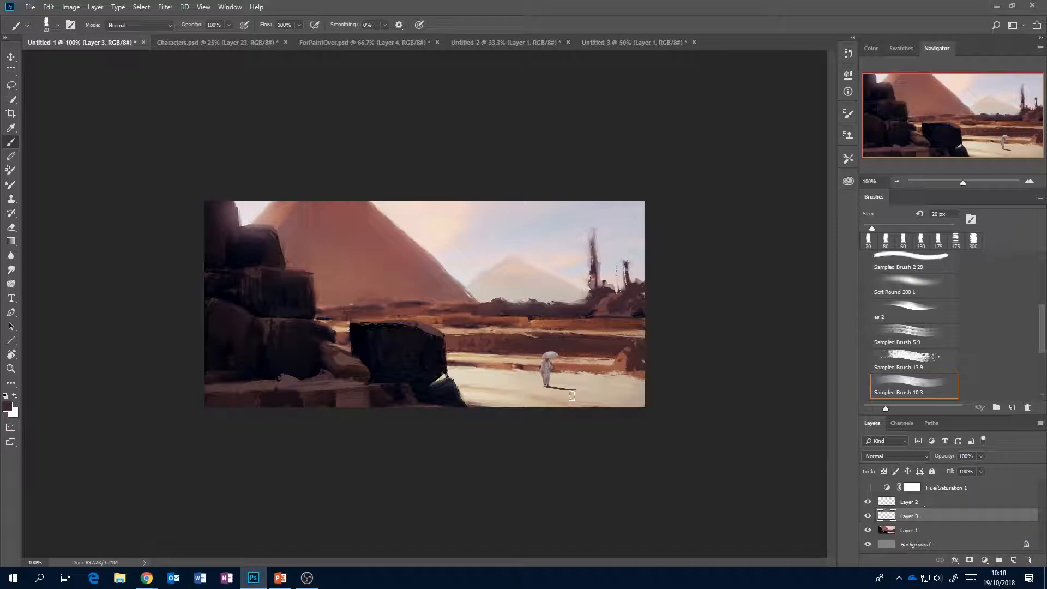
Duplicate the figure's Layer 2.
click(936, 503)
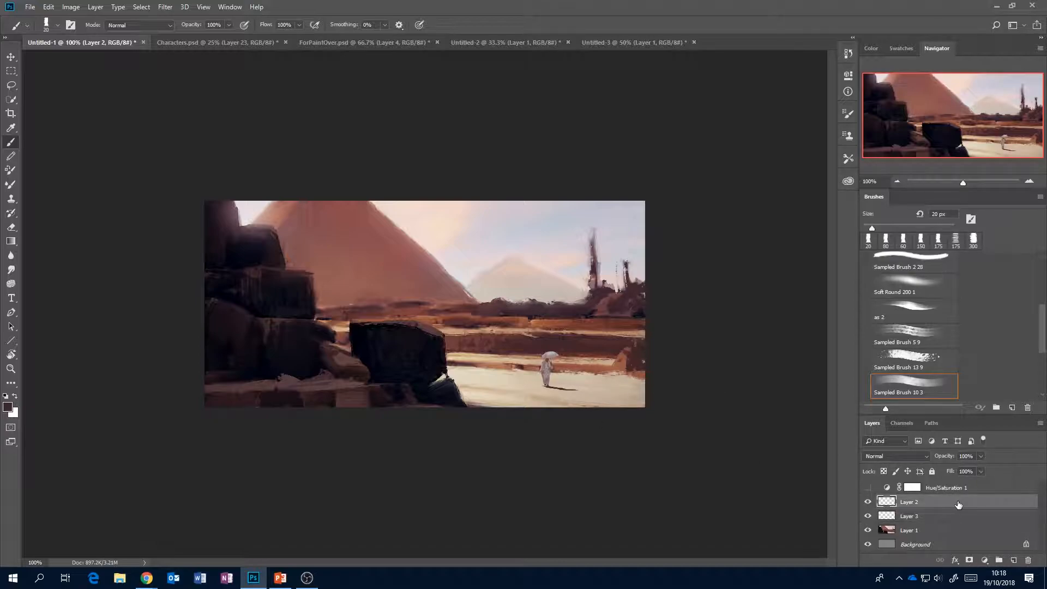
drag(960, 502, 967, 497)
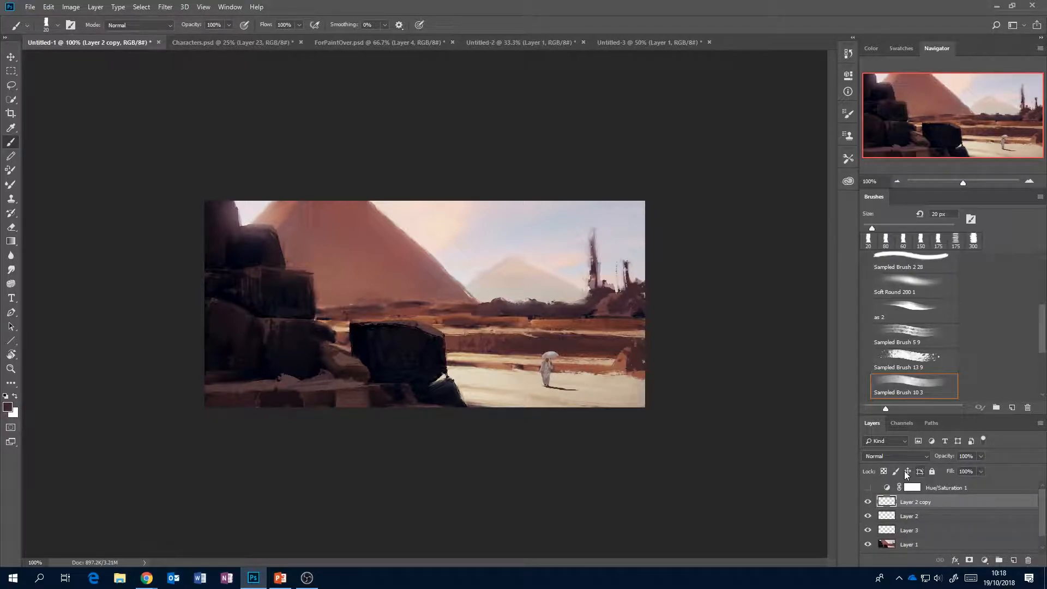
key(ctrl+l)
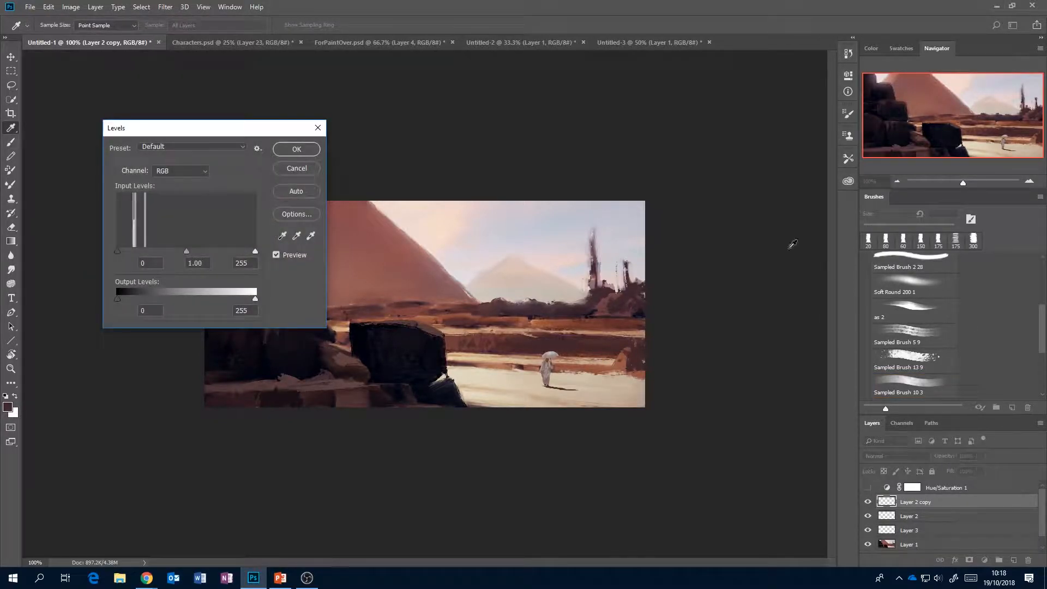
mouse_move(255, 252)
mouse_down()
mouse_move(189, 252)
mouse_move(255, 252)
mouse_up()
click(300, 168)
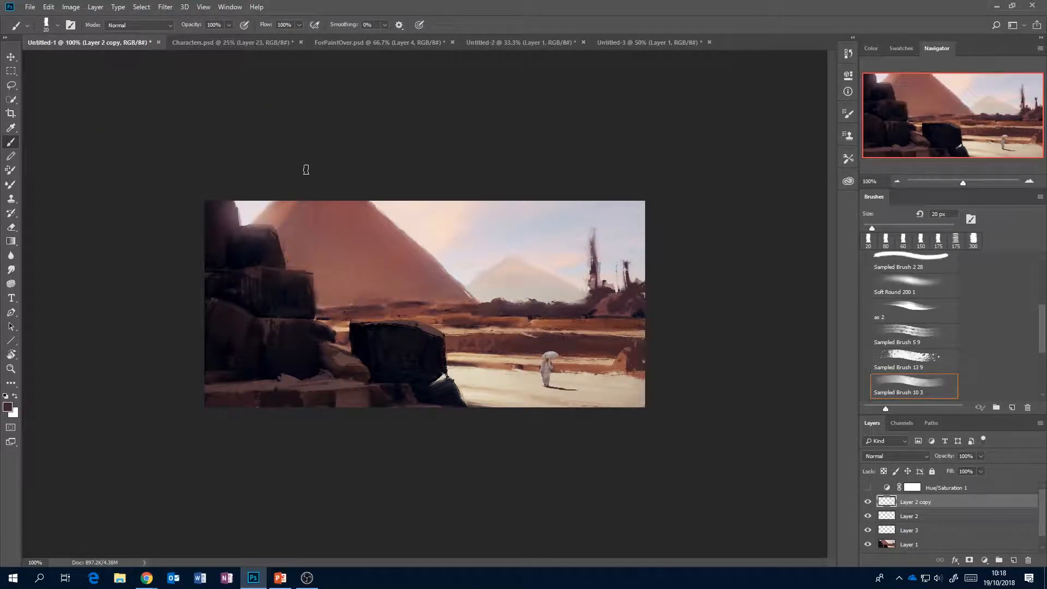
Brighten the figure copy with Levels, setting the input white level to 162 and the output black level to 14.
key(ctrl+l)
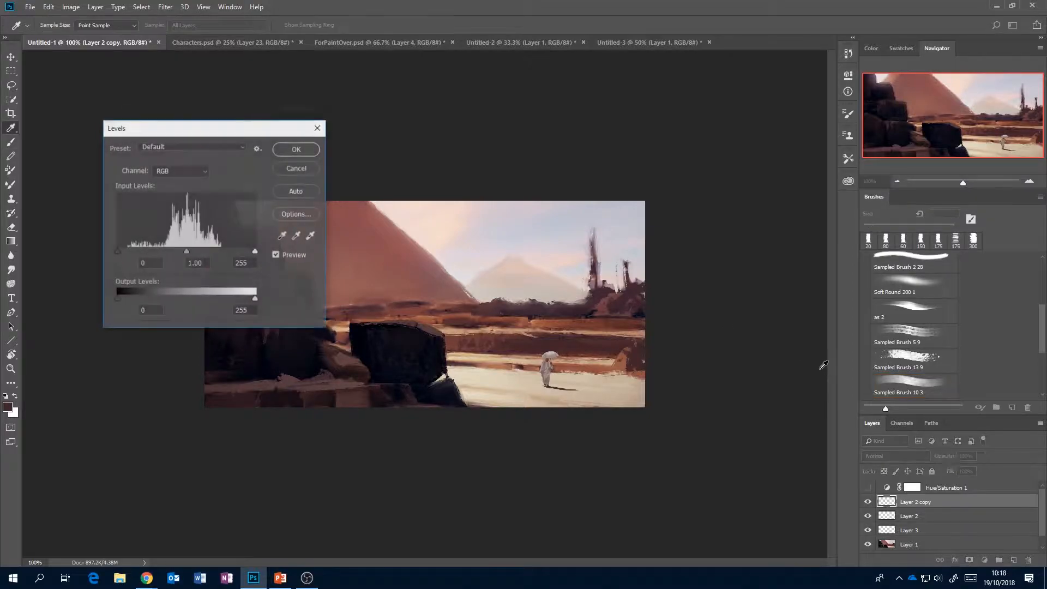
drag(245, 252, 204, 251)
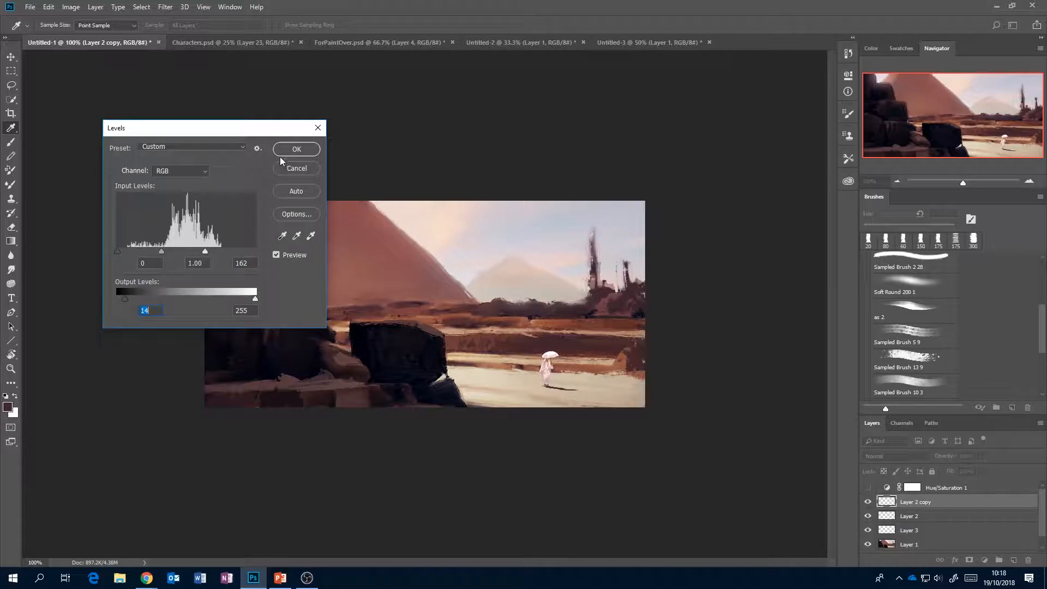
click(296, 149)
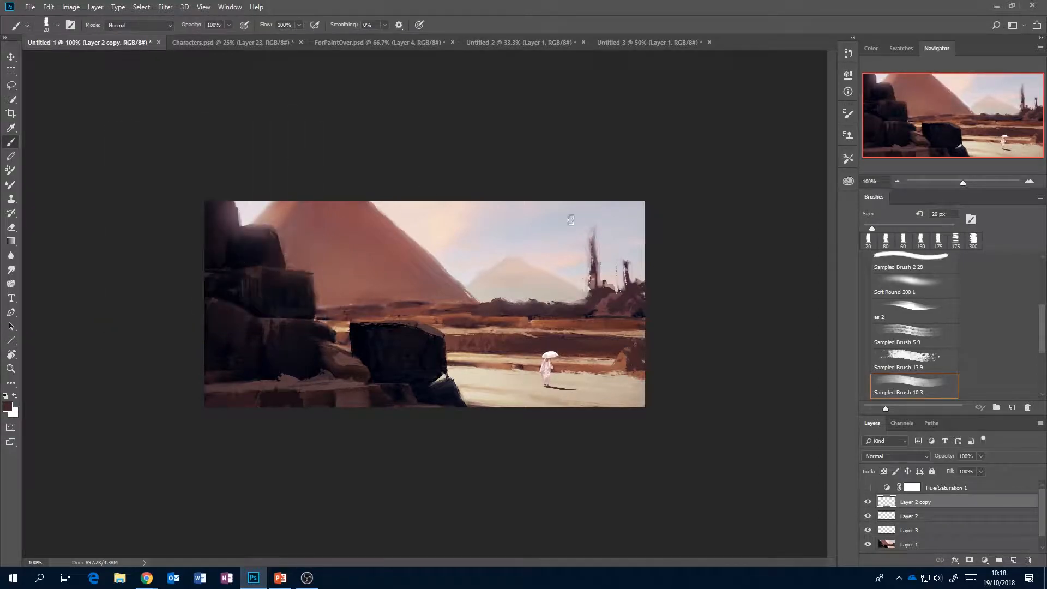
Add a layer mask to Layer 2 copy and fill it with black to hide the brightened figure.
click(970, 560)
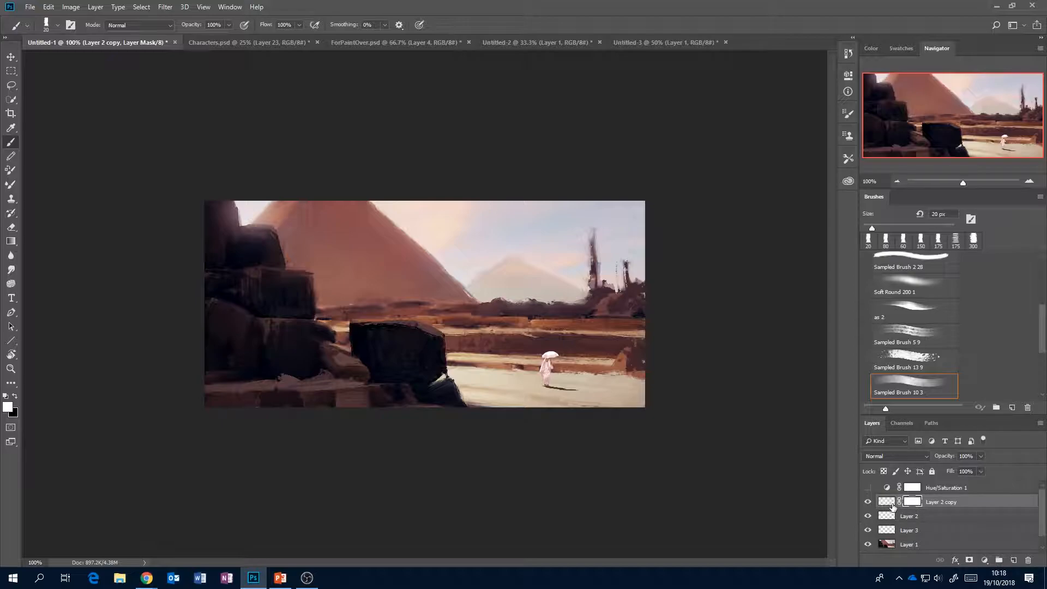
key(x)
key(alt+BackSpace)
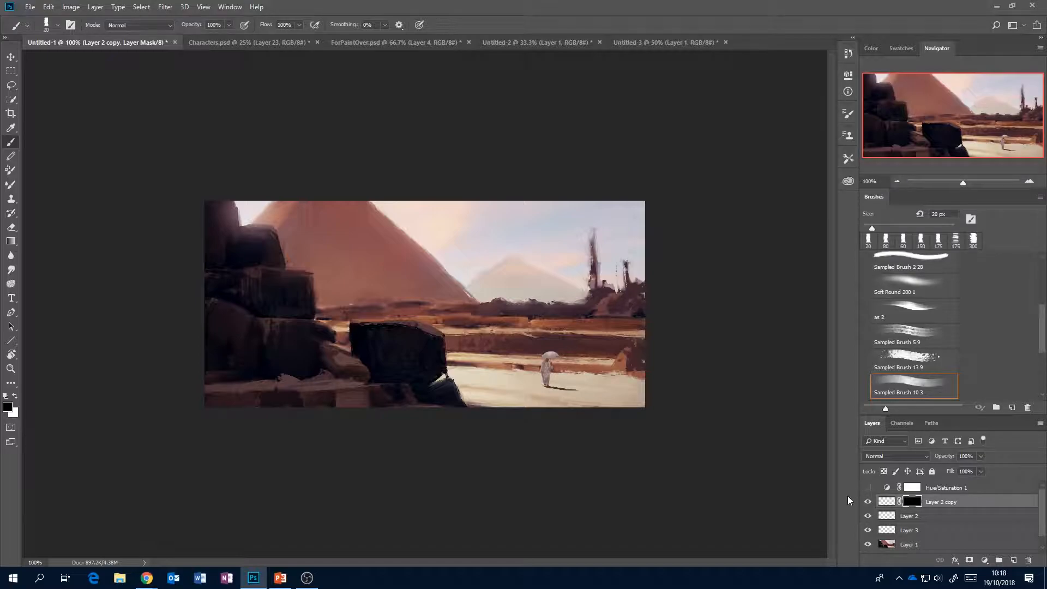
Paint white on the Layer 2 copy mask with Sampled Brush 10 3 at 6 px to reveal highlights on the umbrella and the robe's sunlit side.
click(1030, 180)
drag(958, 125, 986, 124)
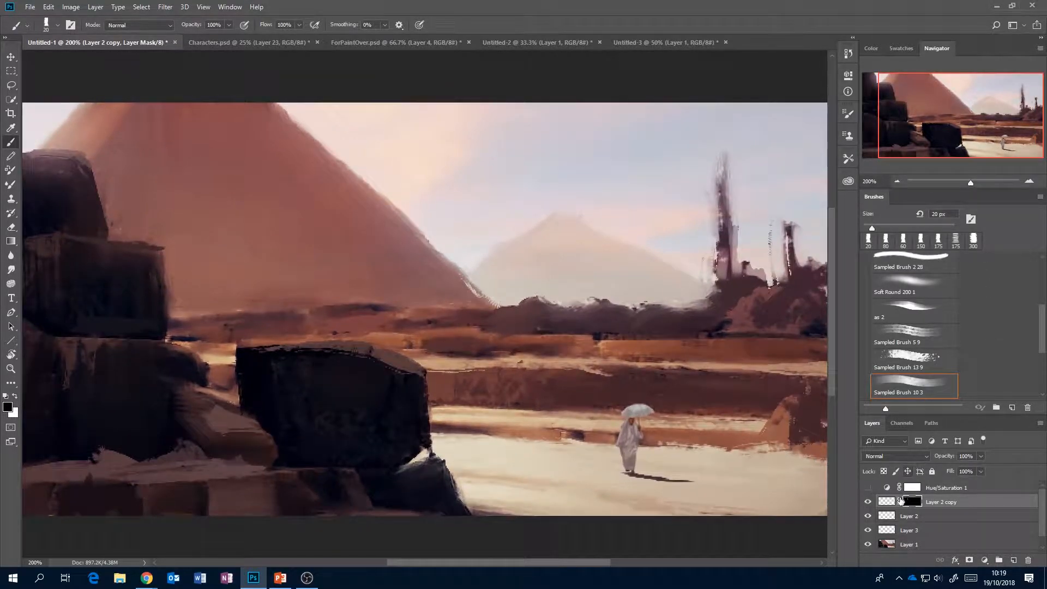
key(bracketleft)
key(bracketleft)
key(bracketleft)
key(bracketleft)
key(bracketleft)
scroll(1039, 298, up, 3)
click(910, 298)
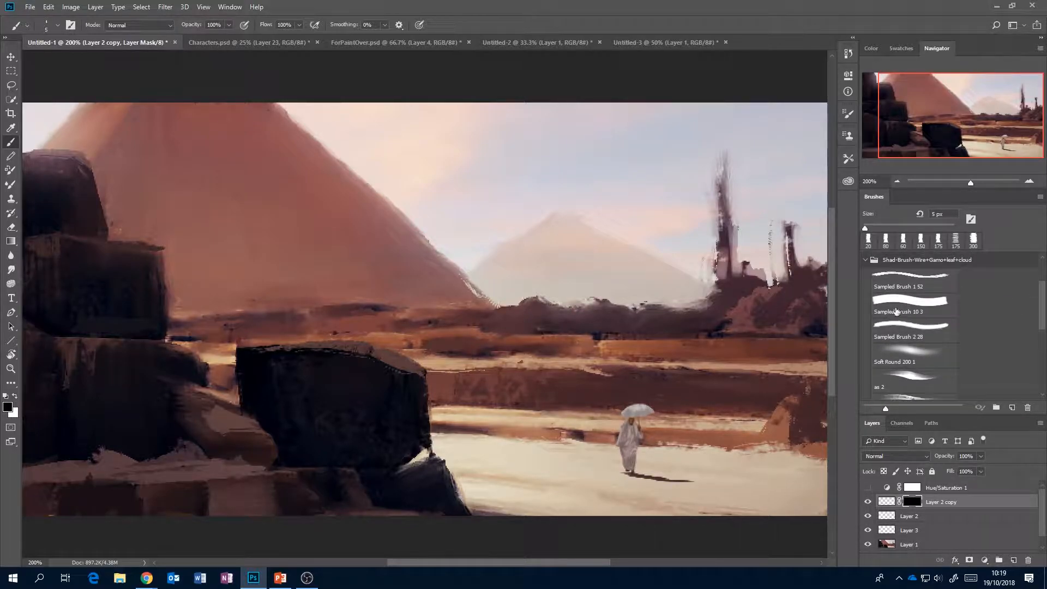
key(bracketleft)
key(bracketleft)
key(bracketleft)
key(x)
key(bracketleft)
key(bracketleft)
drag(621, 414, 624, 408)
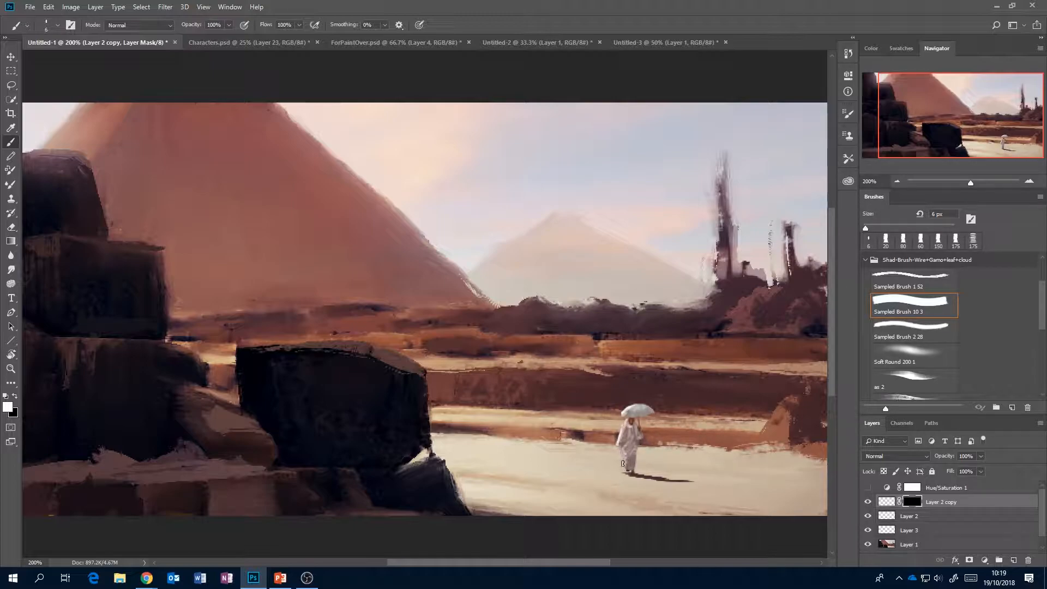
Choose the Mixer Brush with Sampled Brush 5 9 at 10 px and add a new layer above Layer 2 copy.
click(896, 181)
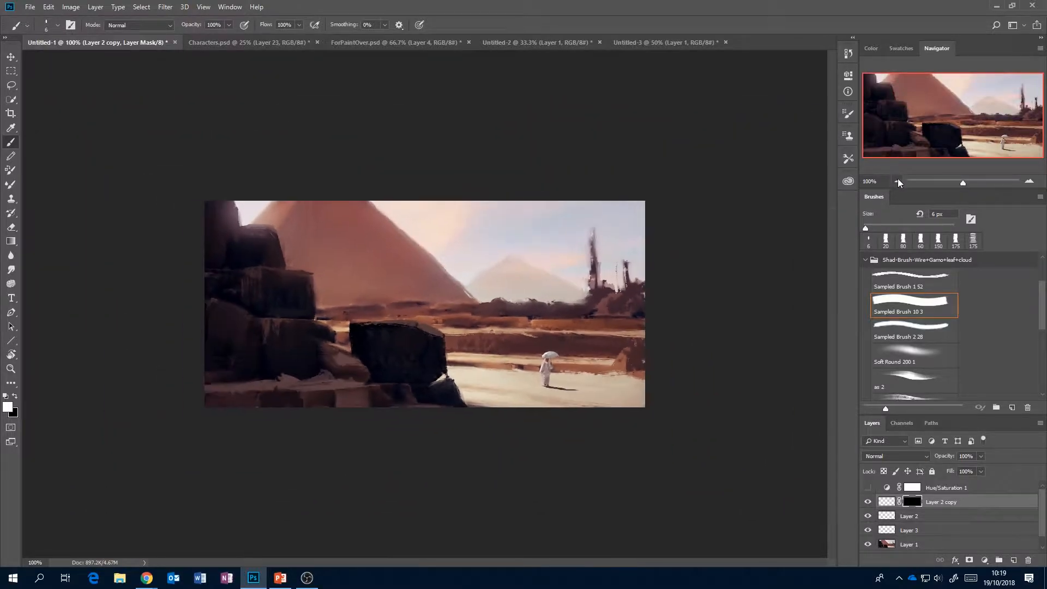
click(1029, 180)
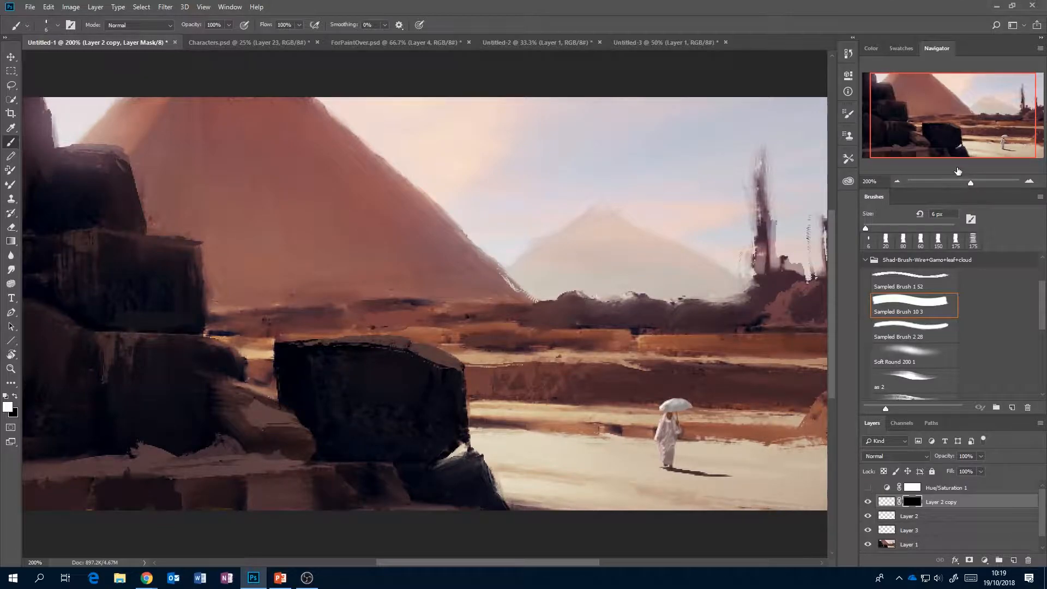
drag(962, 116, 973, 120)
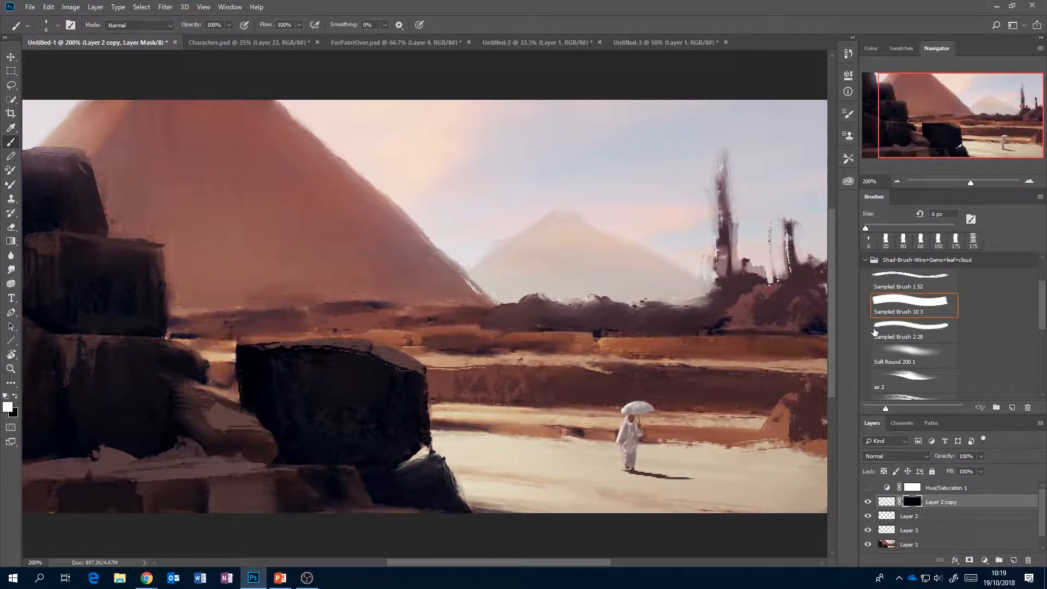
key(bracketleft)
key(bracketleft)
click(7, 186)
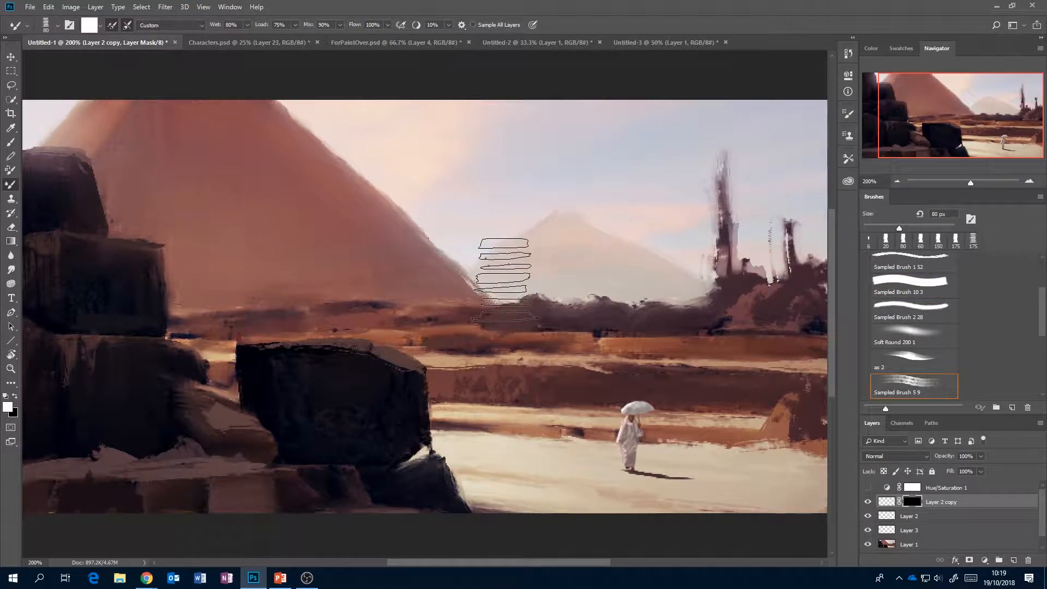
key(bracketleft)
key(bracketleft)
key(bracketleft)
key(bracketleft)
key(bracketleft)
key(bracketleft)
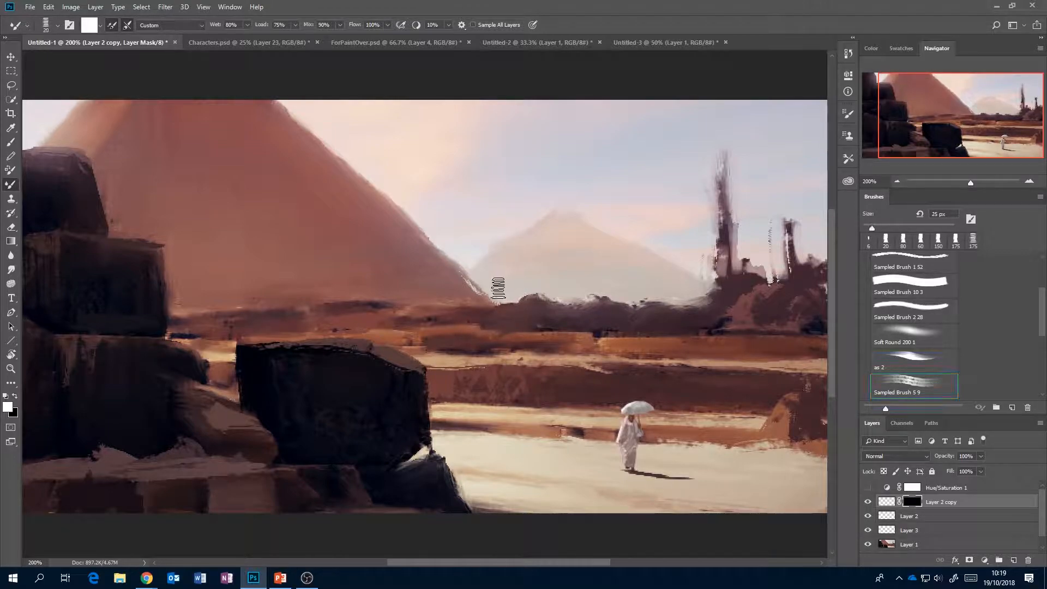
key(bracketleft)
key(bracketleft)
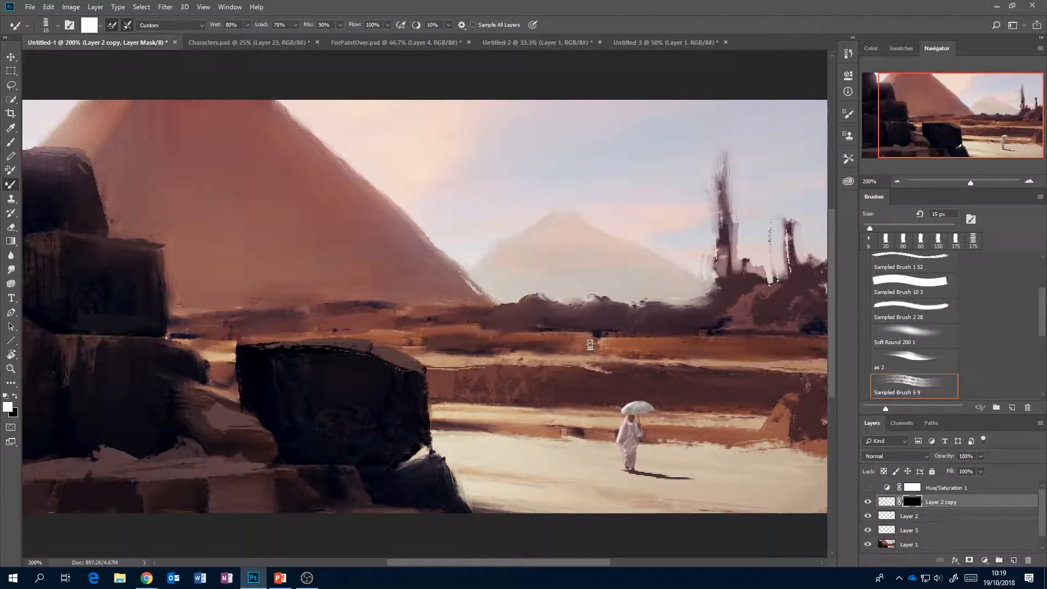
key(bracketright)
click(1013, 561)
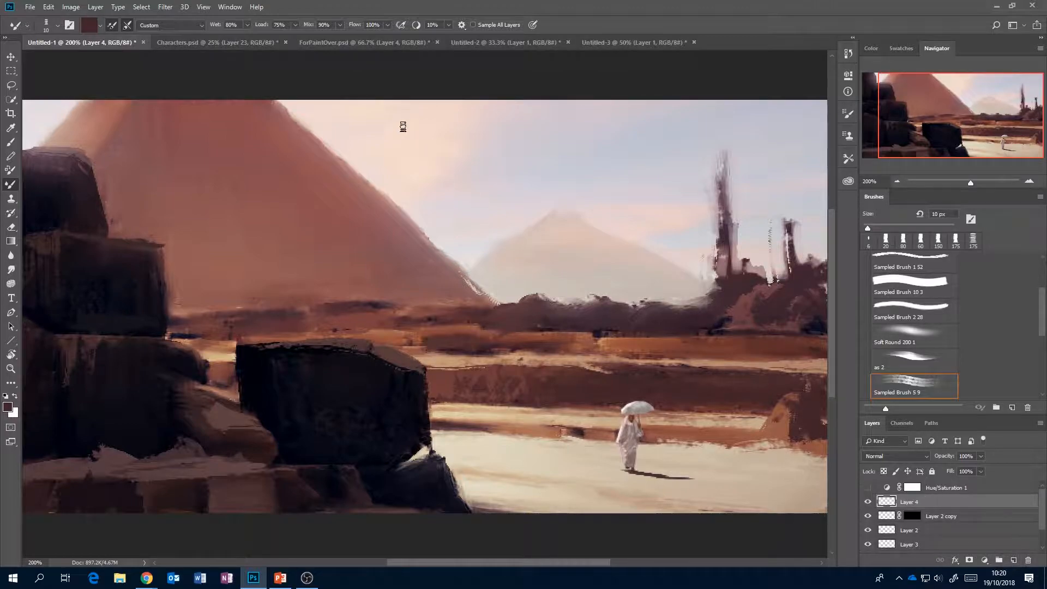
Enable Sample All Layers for the Mixer Brush and blend the umbrella figure's lower robe on Layer 4.
click(472, 26)
mouse_move(636, 451)
mouse_down()
mouse_move(652, 459)
mouse_move(636, 448)
mouse_up()
click(898, 180)
click(896, 180)
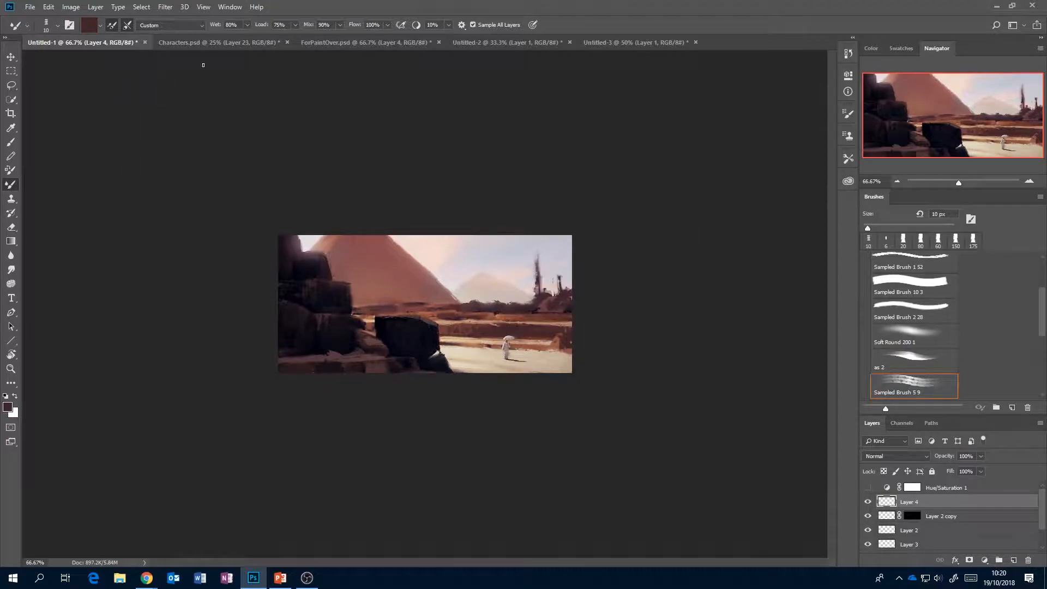
Compare the original umbrella figure in Characters.psd with its integrated version in the pyramid scene, Untitled-1.
click(213, 42)
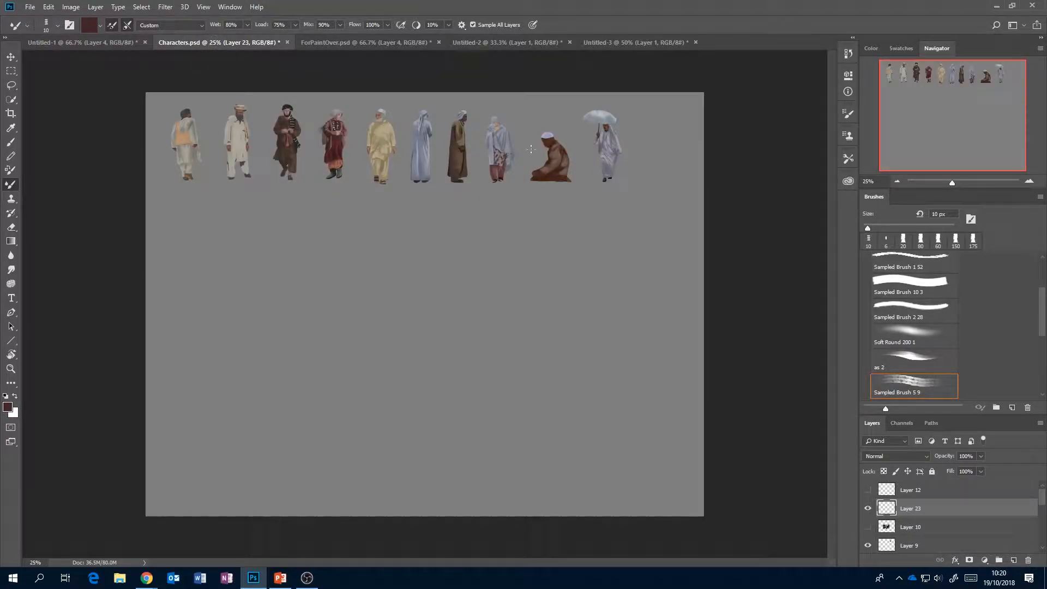
click(106, 46)
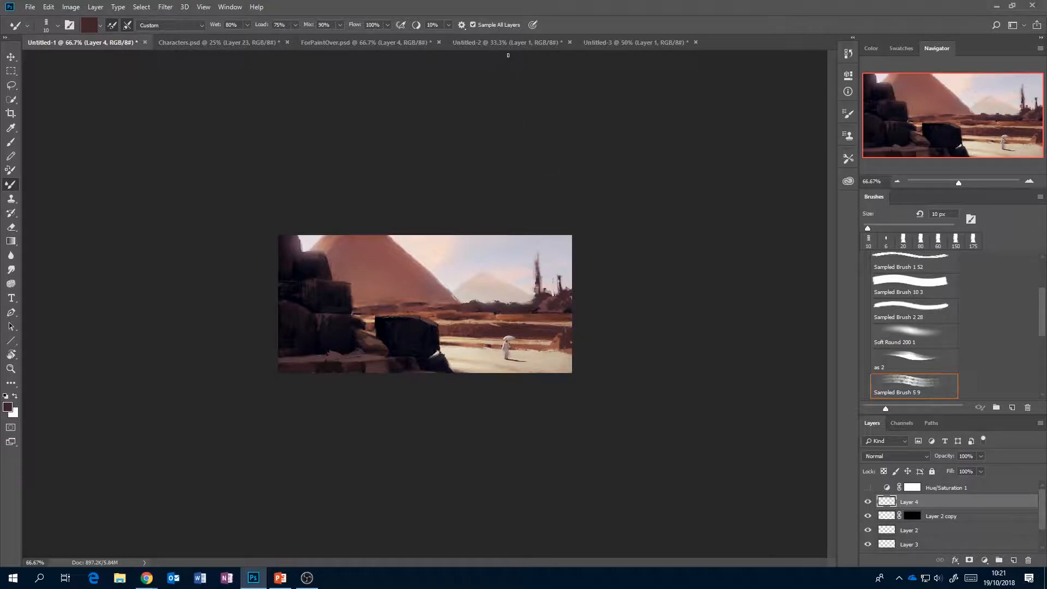
click(240, 43)
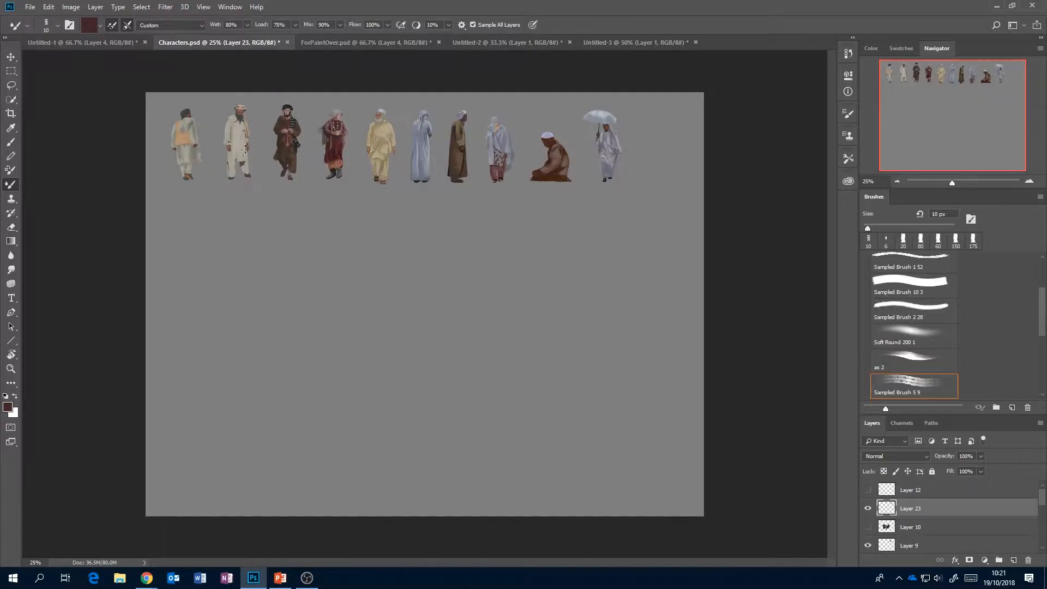
click(103, 42)
click(222, 44)
click(87, 43)
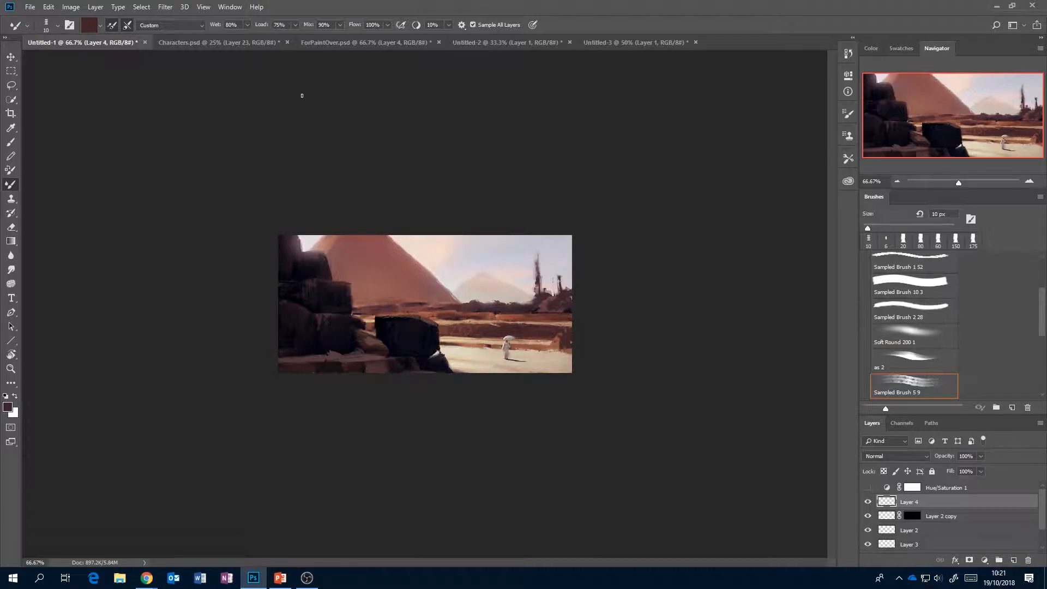
click(245, 42)
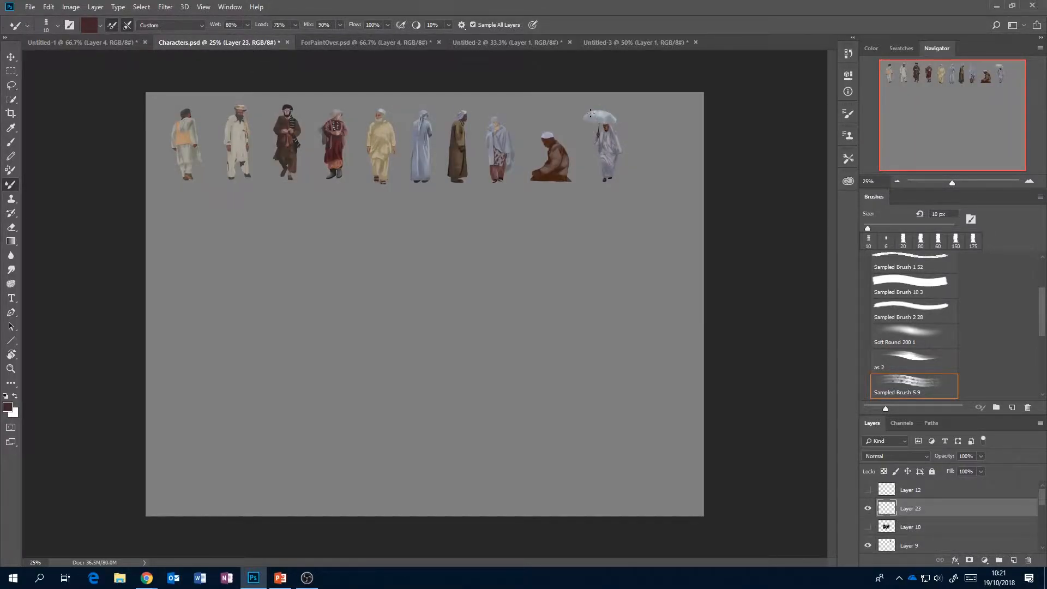
click(82, 42)
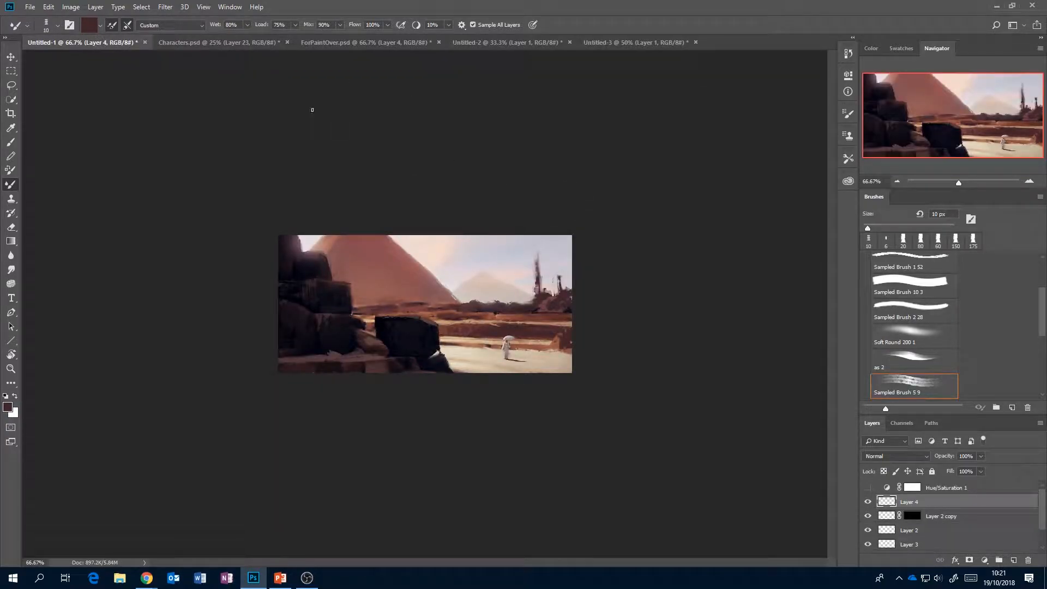
click(234, 43)
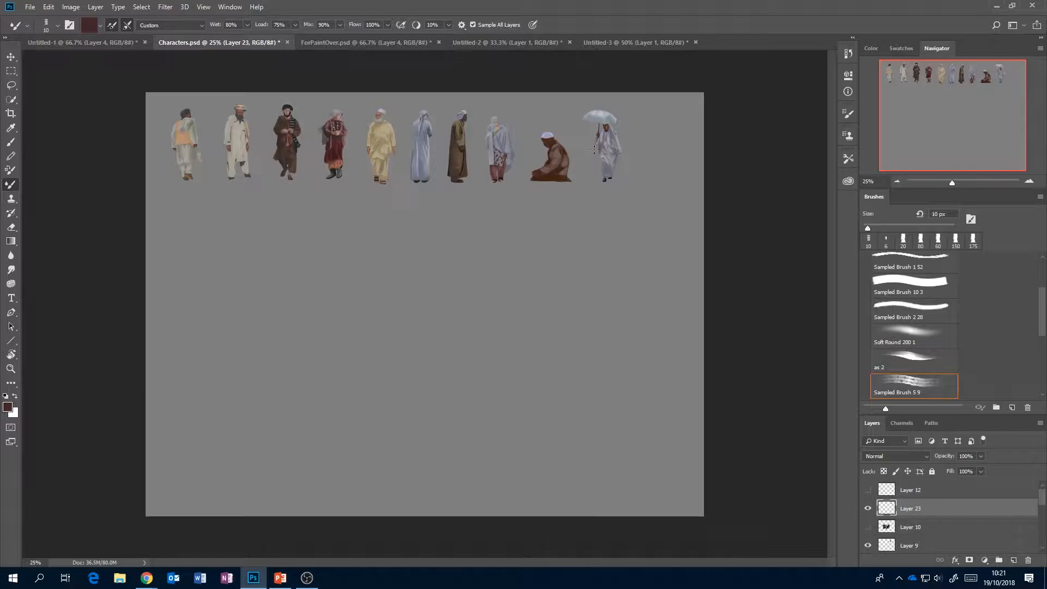
click(74, 43)
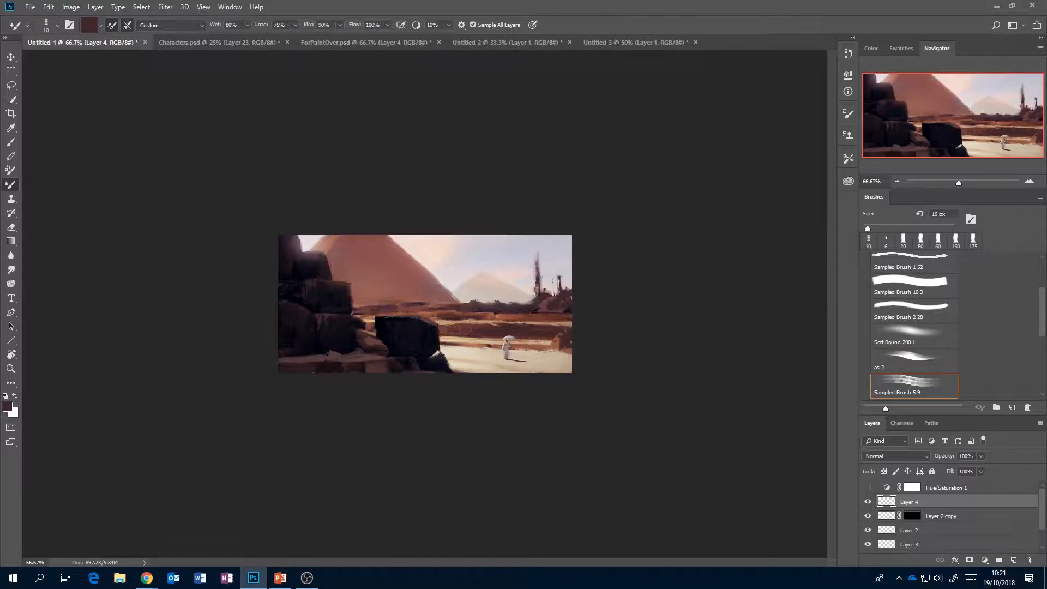
Examine the row of painted robed figures in Characters.psd up close.
click(240, 43)
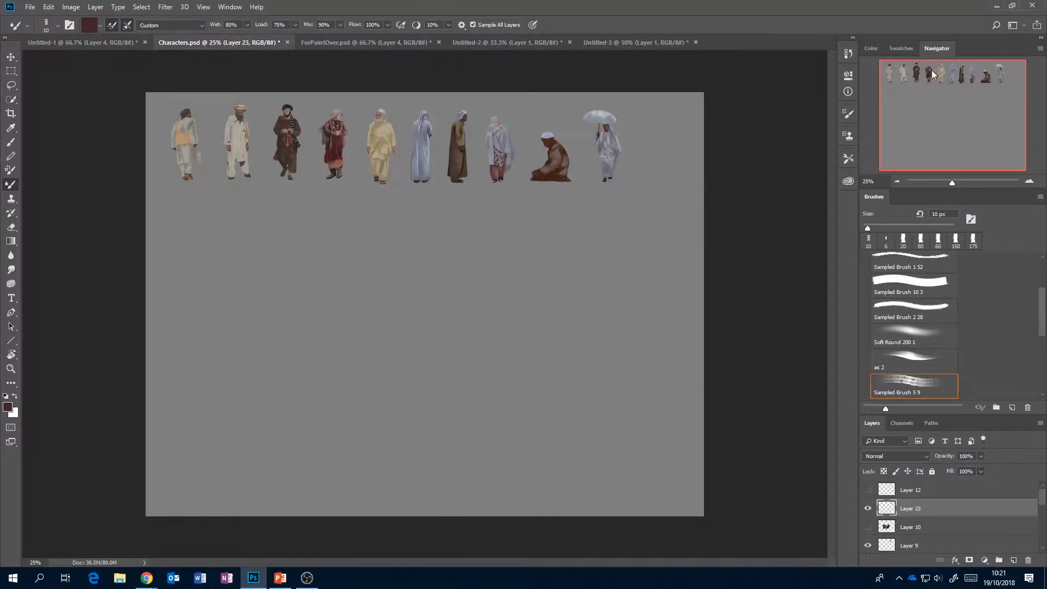
click(1029, 181)
click(1034, 183)
drag(937, 131, 907, 110)
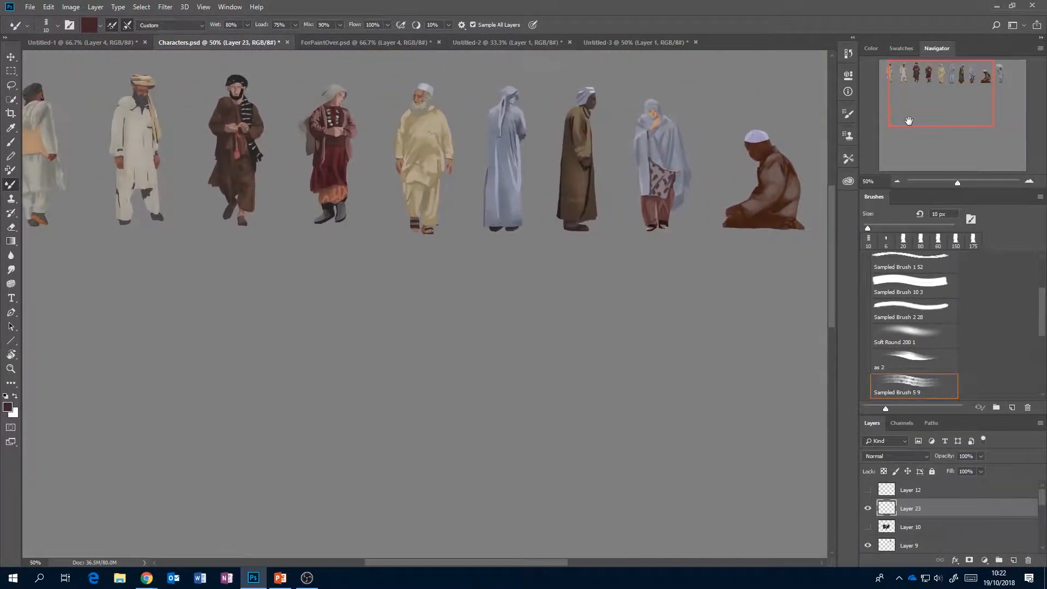
click(896, 182)
click(1029, 181)
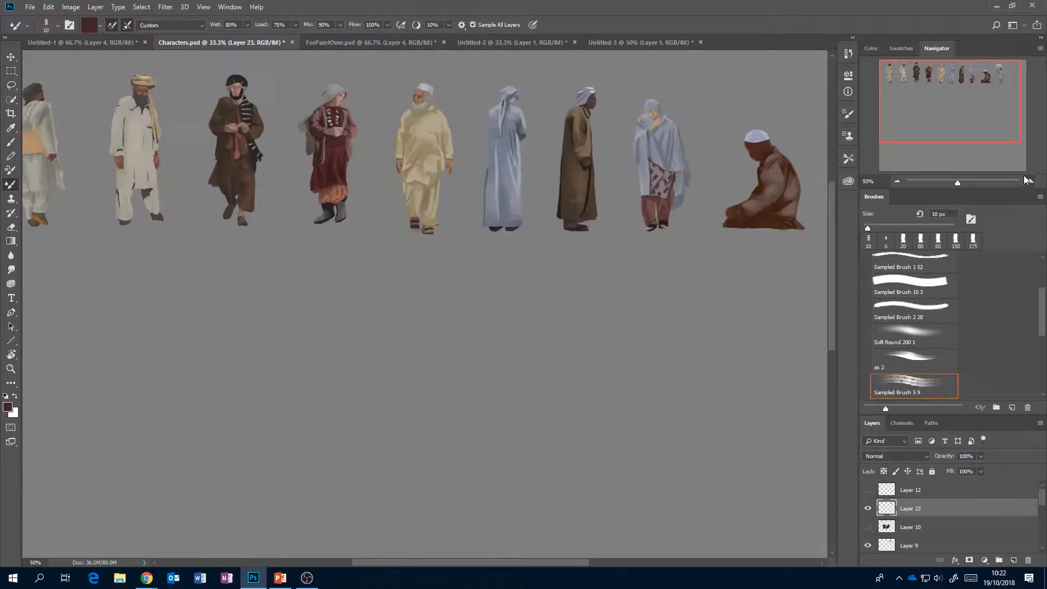
drag(926, 109, 917, 108)
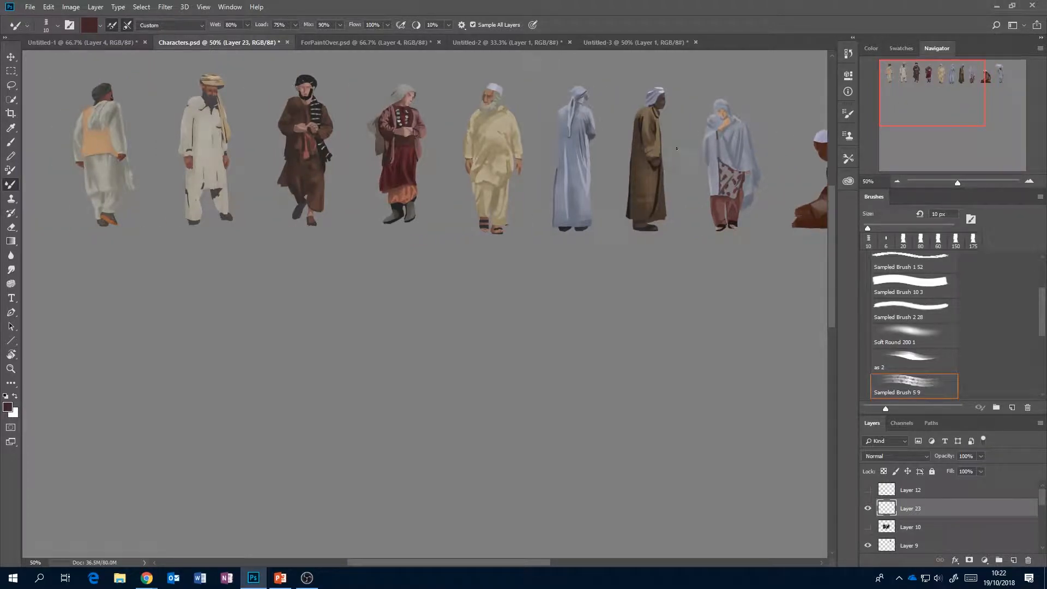
click(1029, 181)
drag(946, 116, 916, 95)
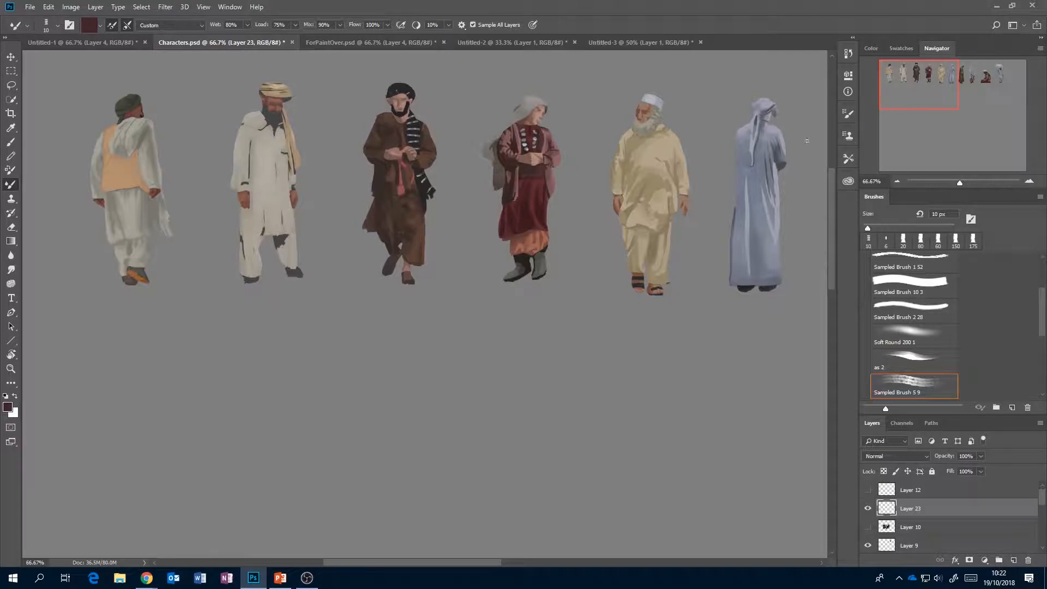
click(895, 182)
click(893, 181)
In Untitled-3, crop the crowd photo to the seated man with the dark cap and his immediate neighbours.
click(591, 44)
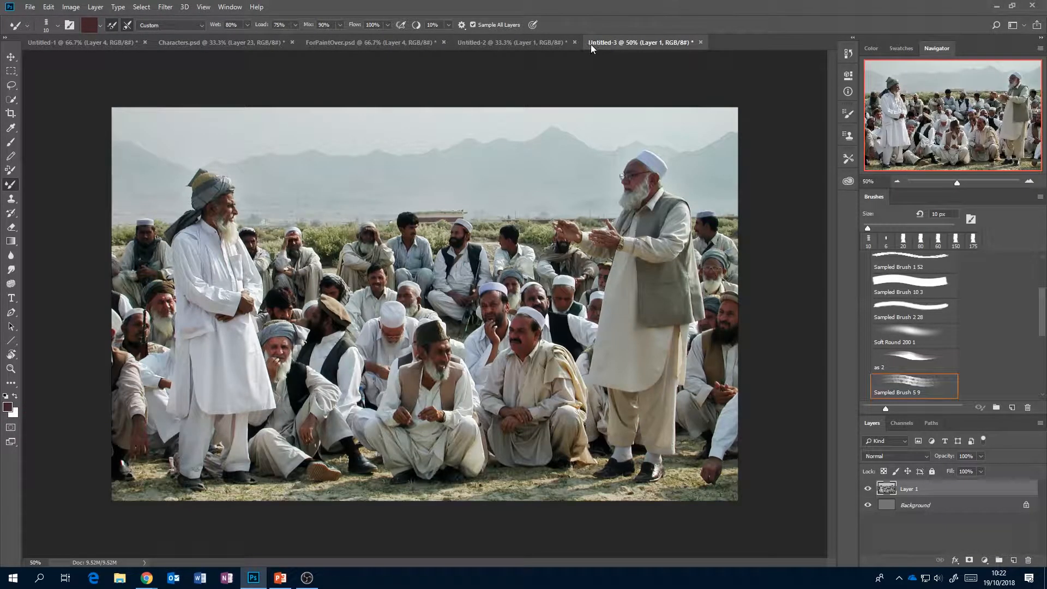
click(531, 42)
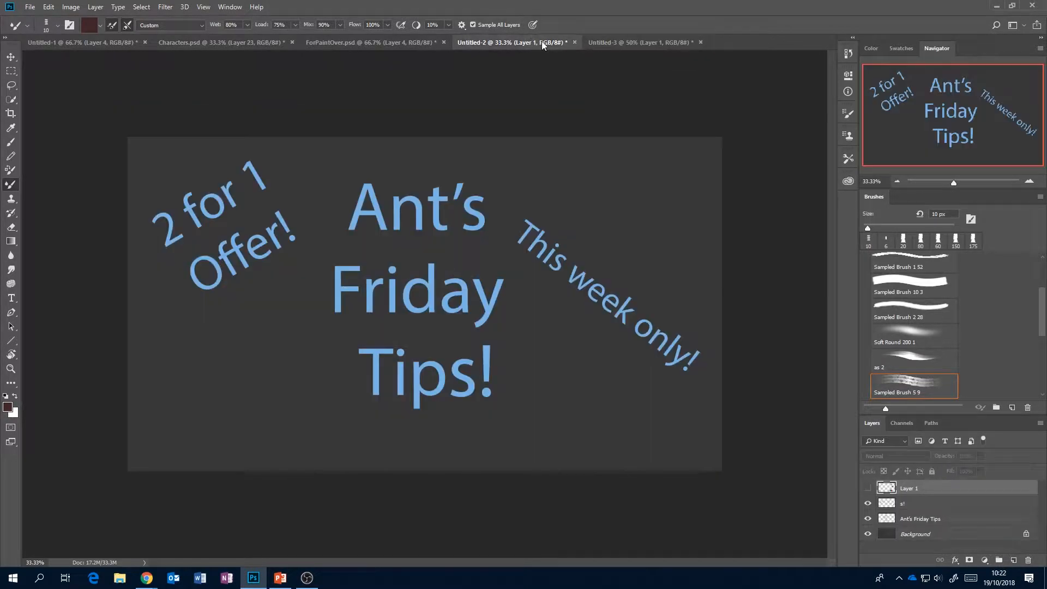
click(629, 44)
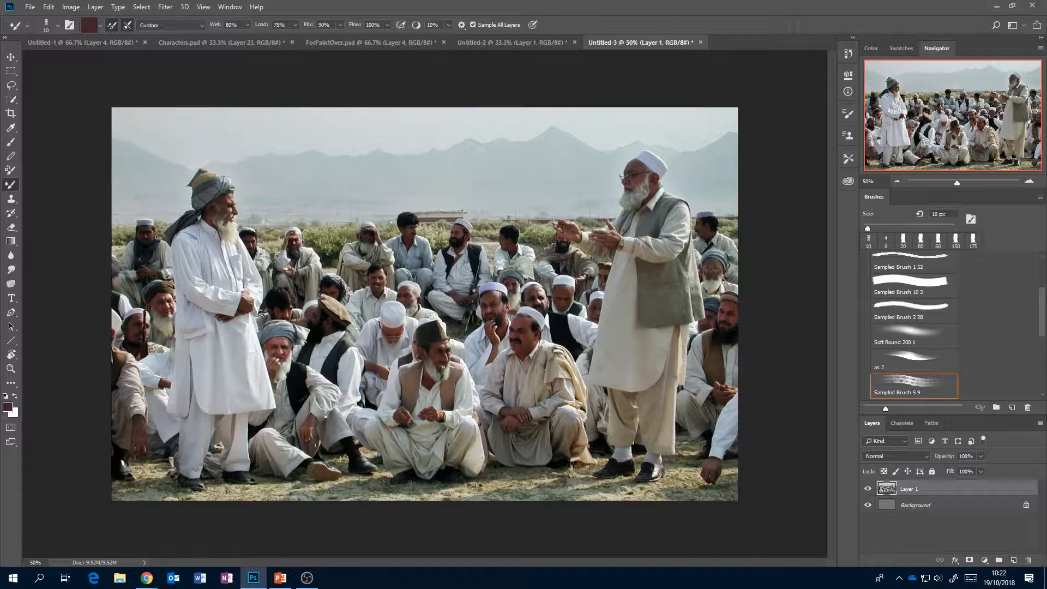
click(10, 113)
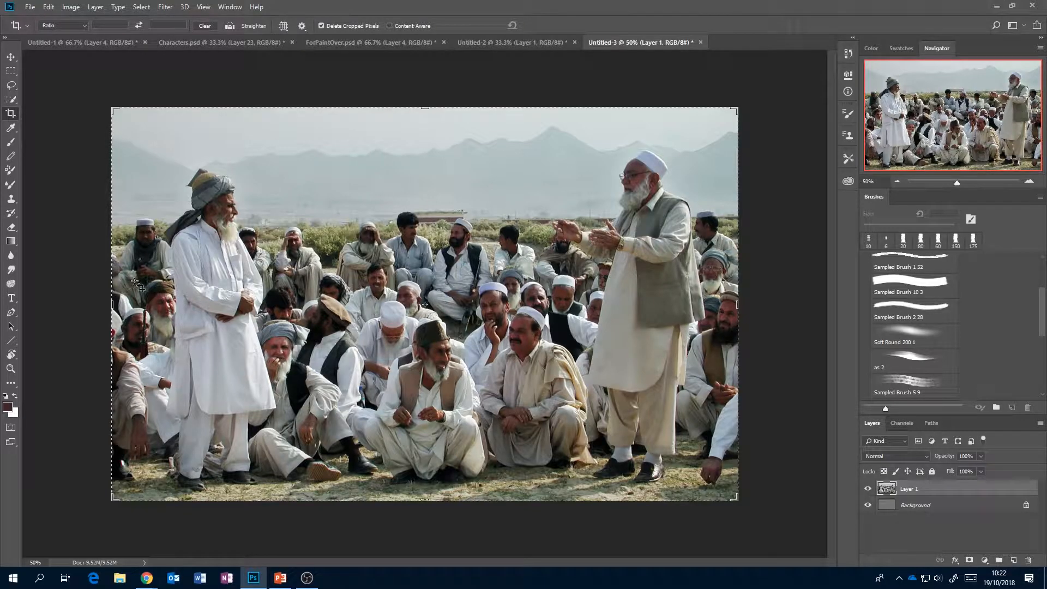
click(114, 306)
drag(114, 306, 213, 304)
drag(640, 305, 507, 297)
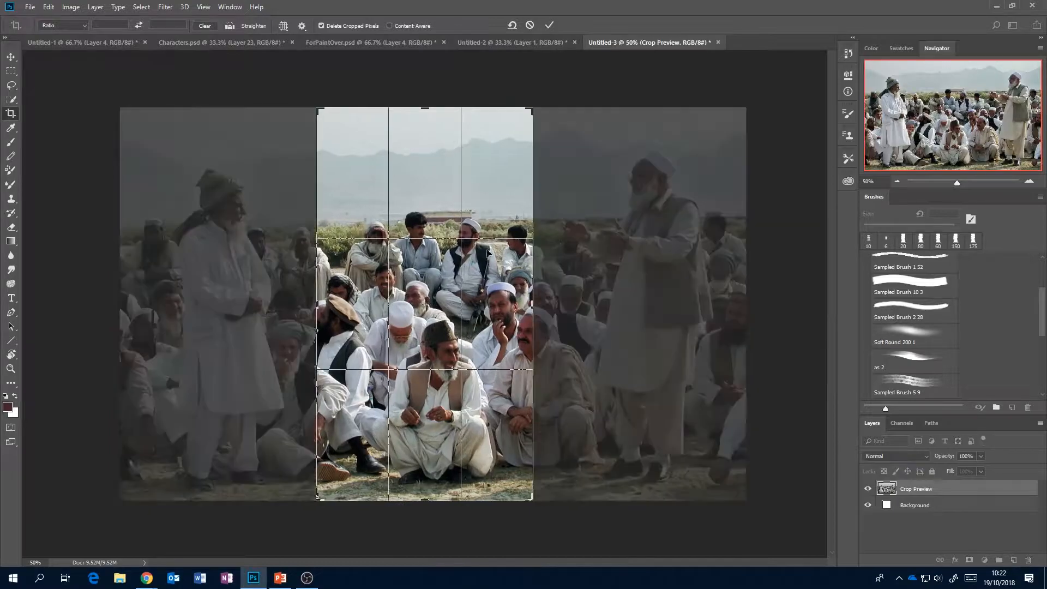
drag(423, 107, 423, 186)
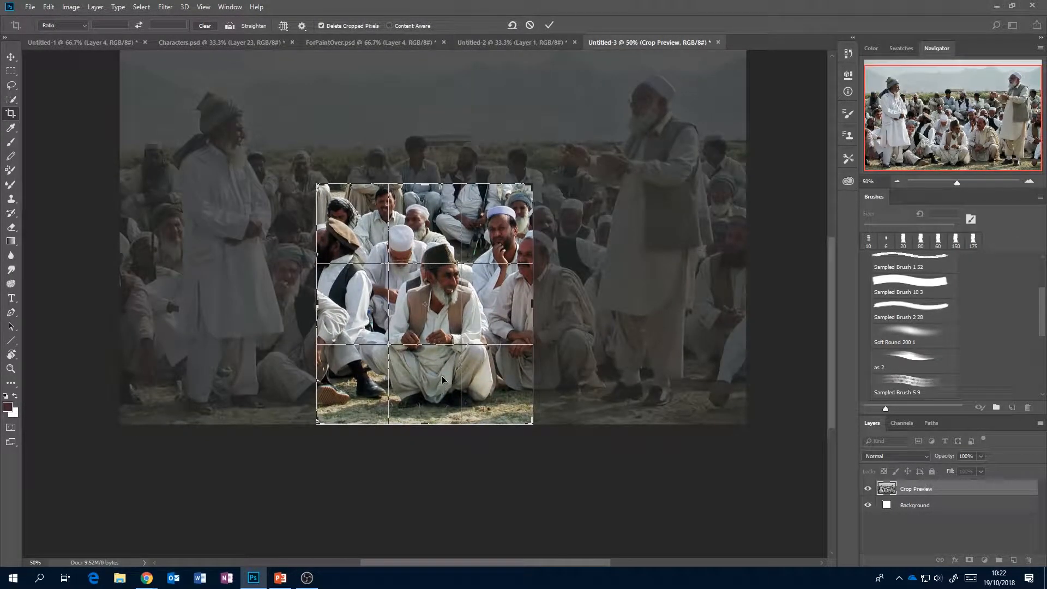
key(Return)
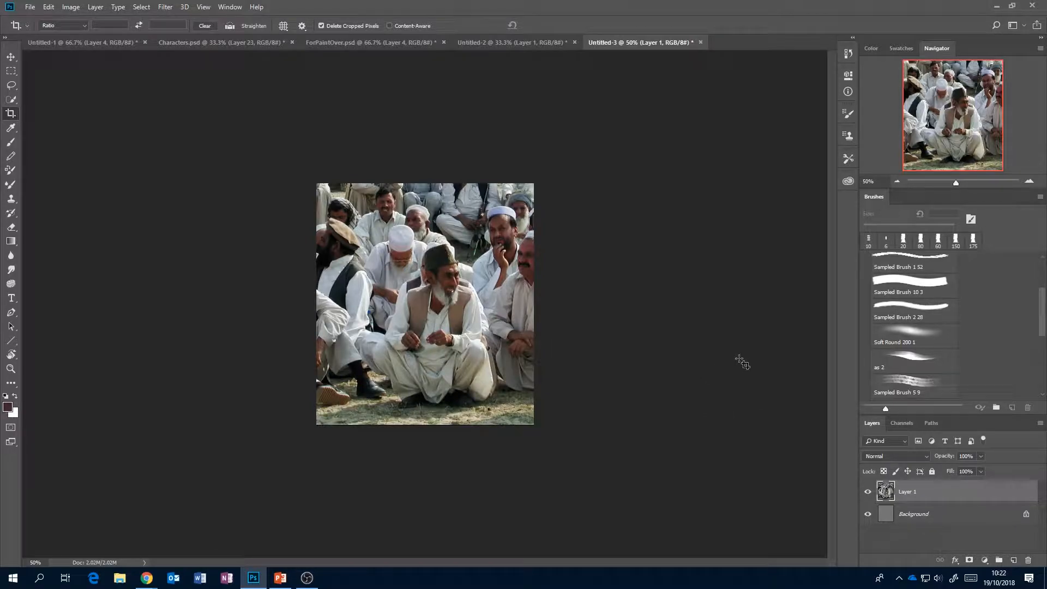
Add a new layer above the photo and set up Sampled Brush 10 3 at 125 px with dark red, H 2, S 81, B 30.
click(1029, 181)
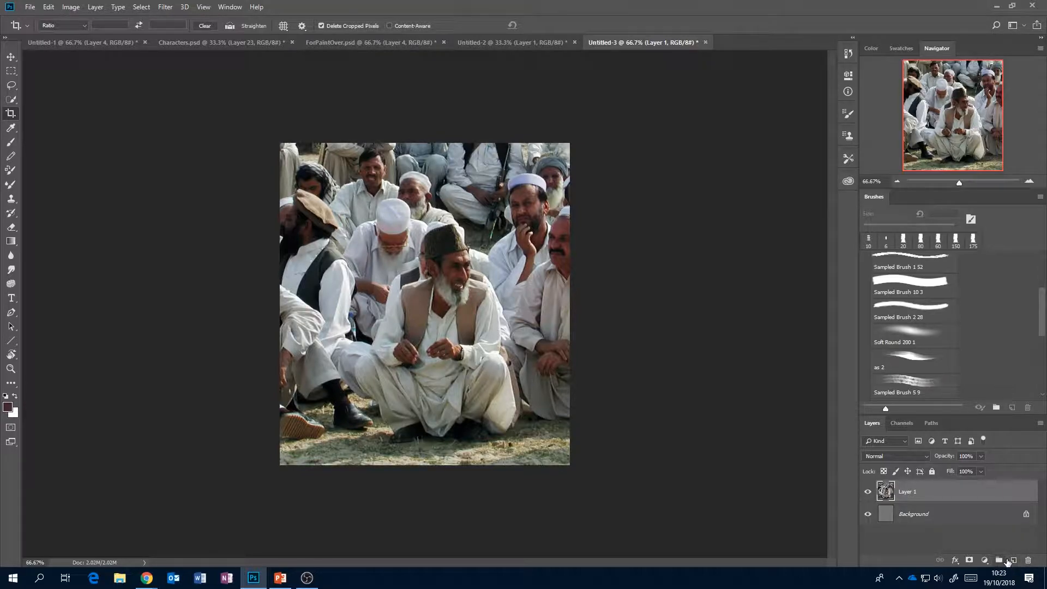
click(1012, 560)
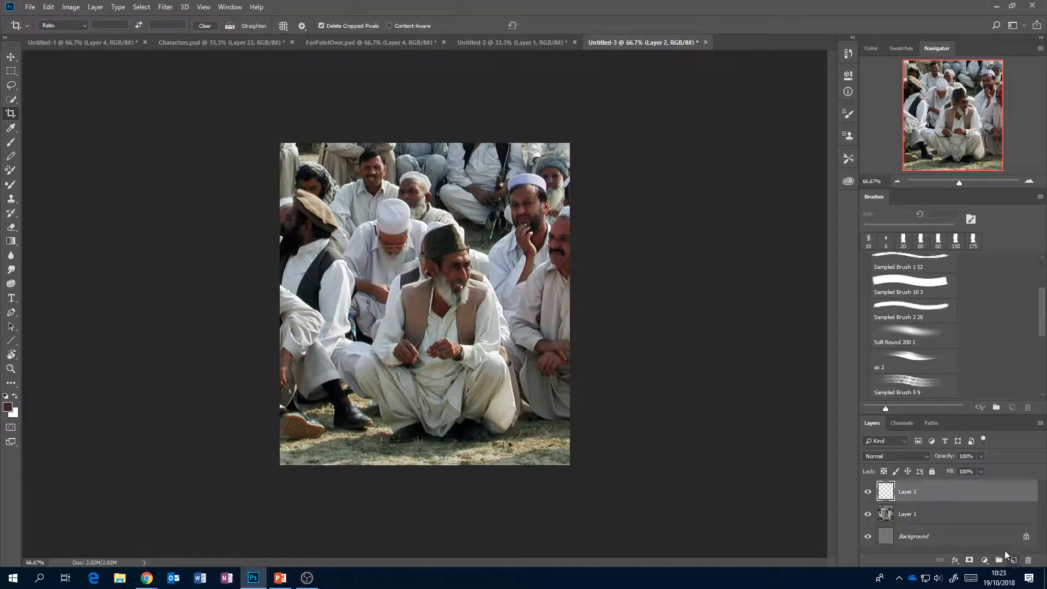
click(903, 281)
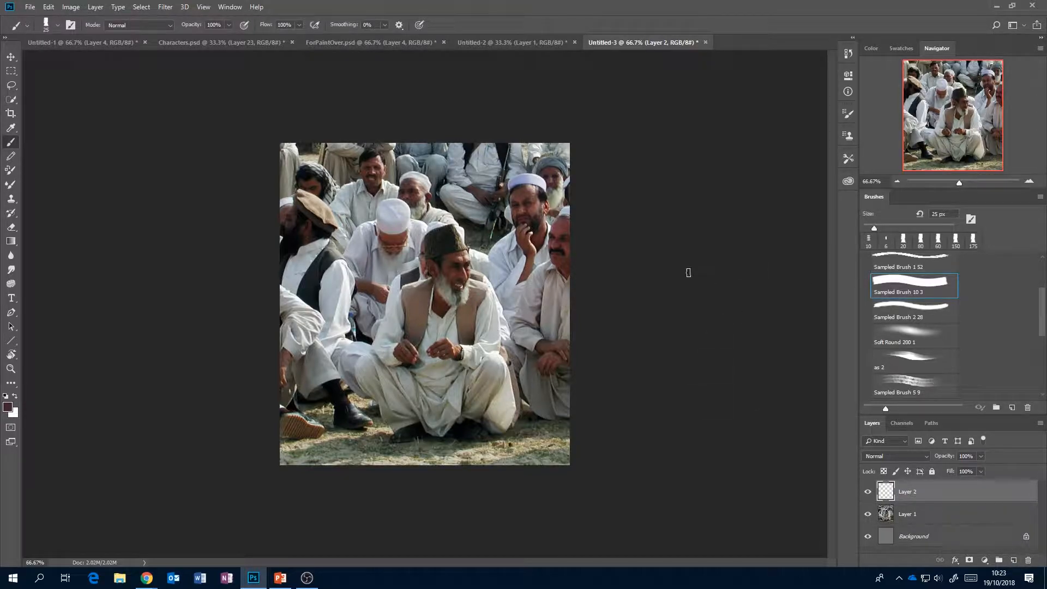
key(bracketright)
key(bracketright)
key(bracketright)
key(bracketright)
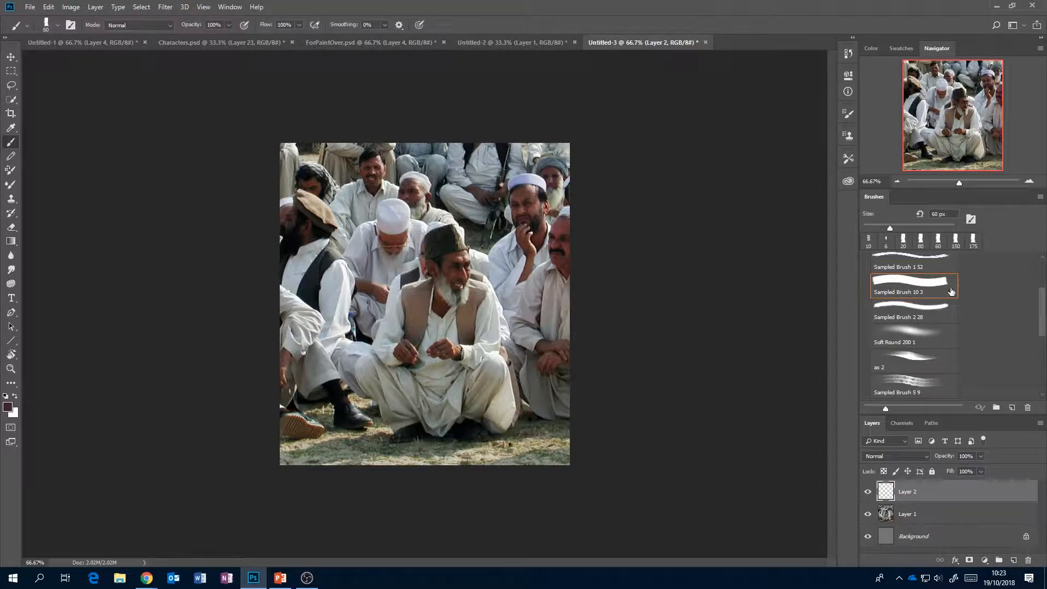
scroll(1041, 300, up, 3)
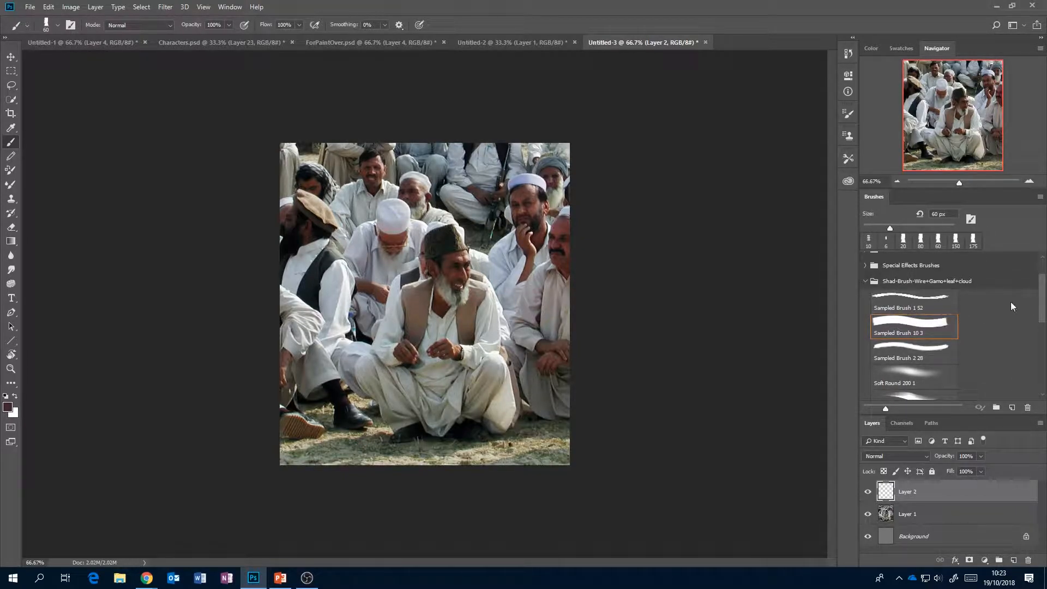
scroll(1039, 299, down, 1)
key(bracketright)
key(bracketright)
key(bracketright)
key(bracketright)
key(bracketright)
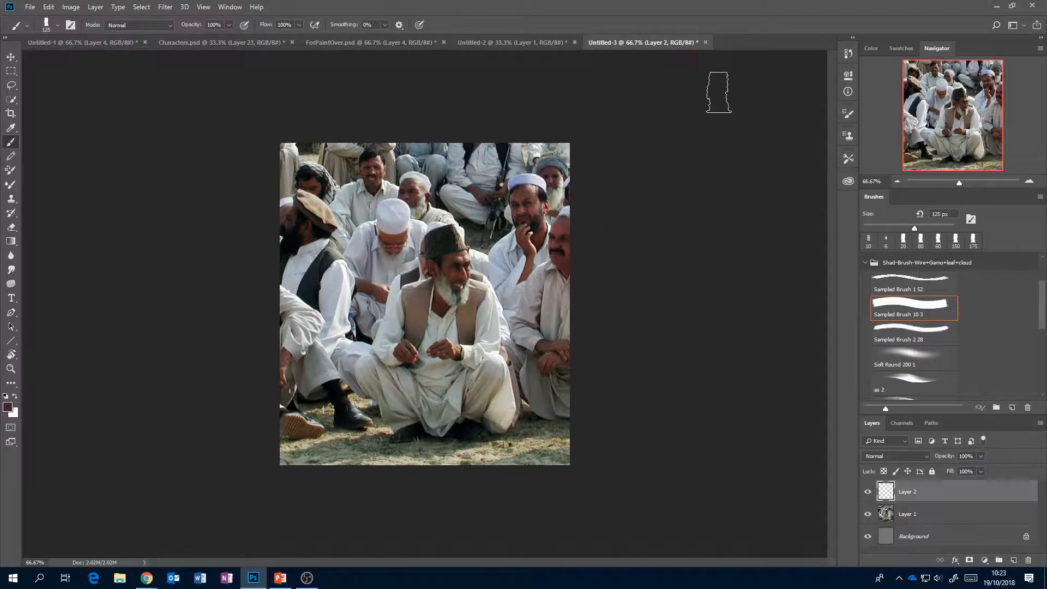
click(868, 49)
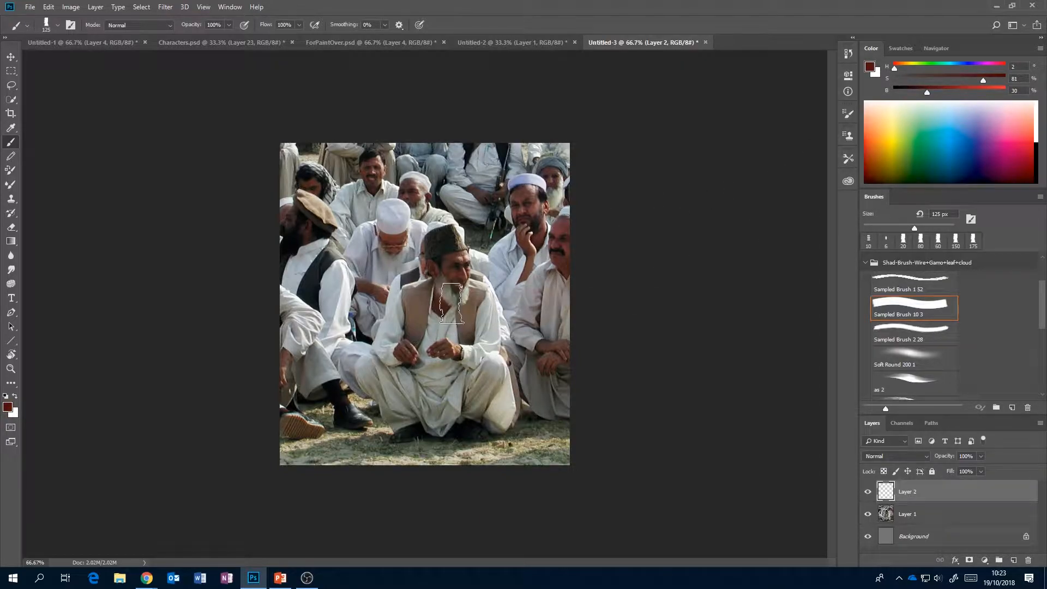
Paint a flat dark red silhouette over the seated man on Layer 2, using brush sizes 100 and 60 px.
key(bracketleft)
mouse_move(423, 318)
mouse_down()
mouse_move(438, 294)
mouse_move(434, 285)
mouse_move(411, 296)
mouse_move(420, 291)
mouse_move(393, 335)
mouse_move(402, 304)
mouse_move(394, 311)
mouse_move(386, 354)
mouse_move(402, 358)
mouse_move(419, 337)
mouse_move(365, 369)
mouse_move(394, 388)
mouse_move(363, 375)
mouse_move(403, 414)
mouse_move(386, 380)
mouse_move(399, 425)
mouse_move(427, 411)
mouse_move(388, 388)
mouse_move(392, 336)
mouse_move(404, 329)
mouse_move(418, 361)
mouse_move(457, 375)
mouse_move(403, 382)
mouse_move(444, 378)
mouse_move(487, 395)
mouse_move(427, 429)
mouse_move(503, 426)
mouse_move(508, 409)
mouse_move(476, 374)
mouse_move(481, 365)
mouse_move(502, 375)
mouse_move(507, 402)
mouse_move(493, 379)
mouse_move(507, 409)
mouse_move(441, 410)
mouse_move(468, 351)
mouse_move(493, 367)
mouse_move(447, 344)
mouse_move(439, 319)
mouse_move(444, 284)
mouse_move(469, 333)
mouse_move(479, 323)
mouse_move(488, 335)
mouse_move(485, 352)
mouse_move(459, 337)
mouse_move(455, 289)
mouse_move(479, 289)
mouse_move(492, 322)
mouse_move(479, 297)
mouse_move(455, 289)
mouse_move(471, 292)
mouse_move(428, 240)
mouse_move(431, 270)
mouse_move(430, 249)
mouse_move(442, 276)
mouse_move(465, 274)
mouse_move(450, 233)
mouse_up()
key(bracketleft)
key(bracketleft)
key(bracketleft)
key(bracketleft)
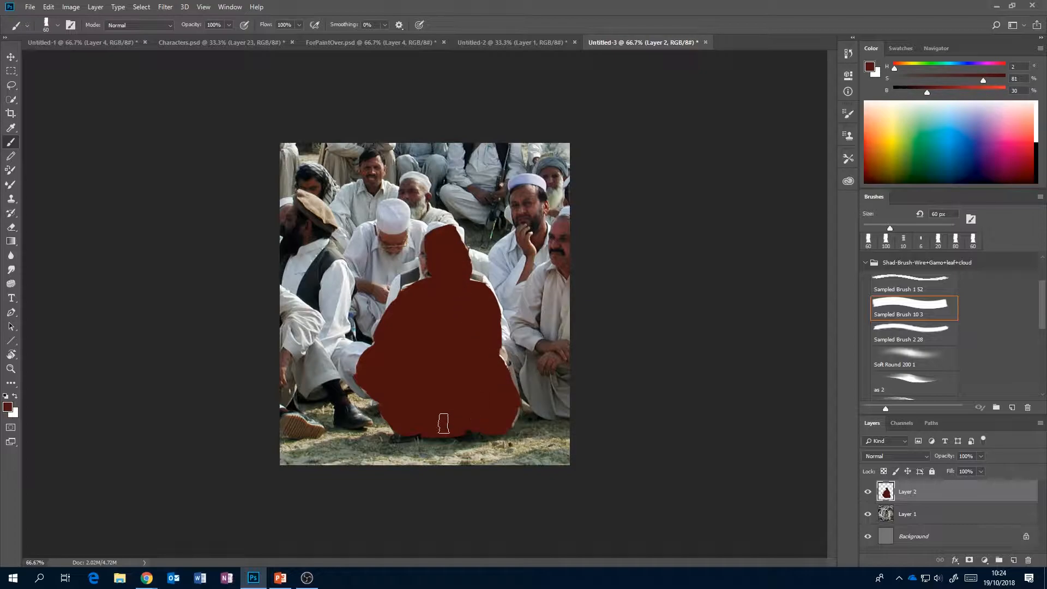
drag(394, 437, 417, 437)
Hide the silhouette on Layer 2 and add a new empty layer above it.
click(868, 492)
click(868, 492)
click(868, 493)
click(1013, 559)
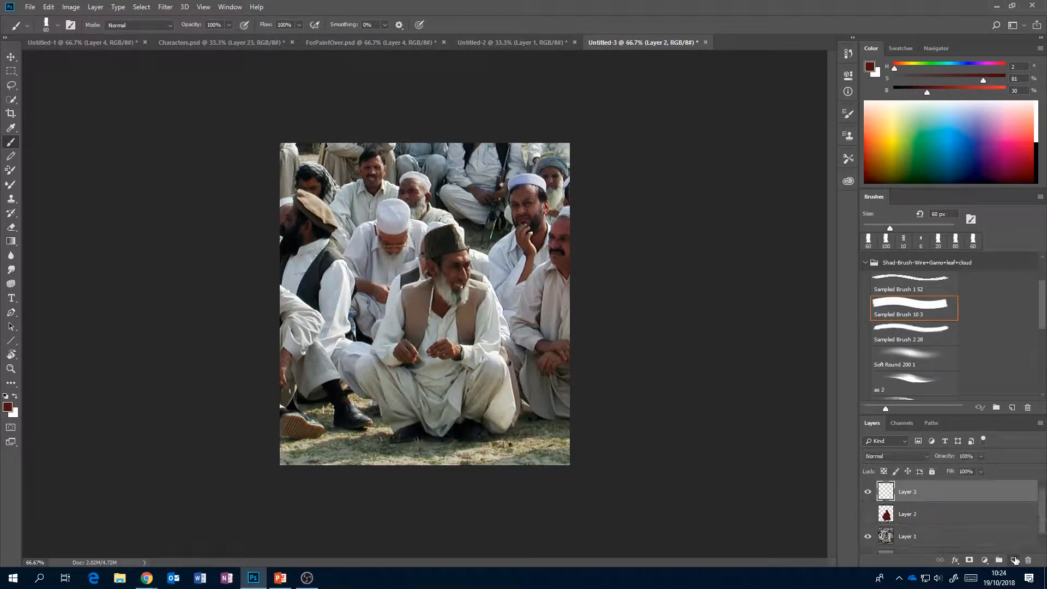
Outline the seated man's cap, face and beard on Layer 3 in bright blue, H 193, S 77, B 93, with an 8 px brush.
key(bracketleft)
key(bracketleft)
key(bracketleft)
key(bracketleft)
key(bracketleft)
key(bracketleft)
drag(986, 133, 979, 80)
key(bracketleft)
key(bracketleft)
key(bracketleft)
key(bracketleft)
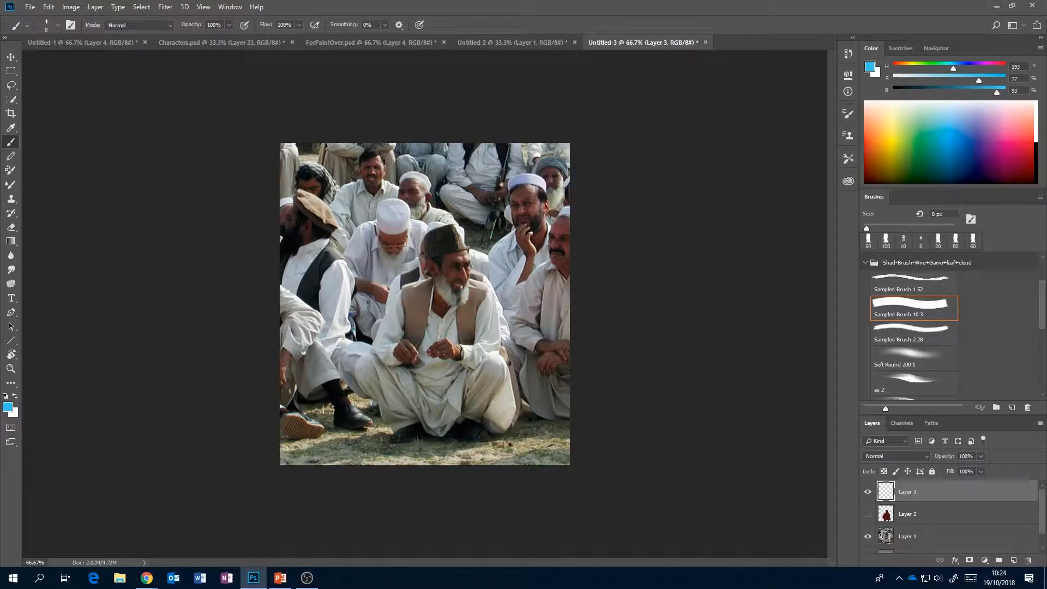
drag(426, 261, 451, 253)
drag(451, 225, 468, 249)
drag(424, 238, 424, 264)
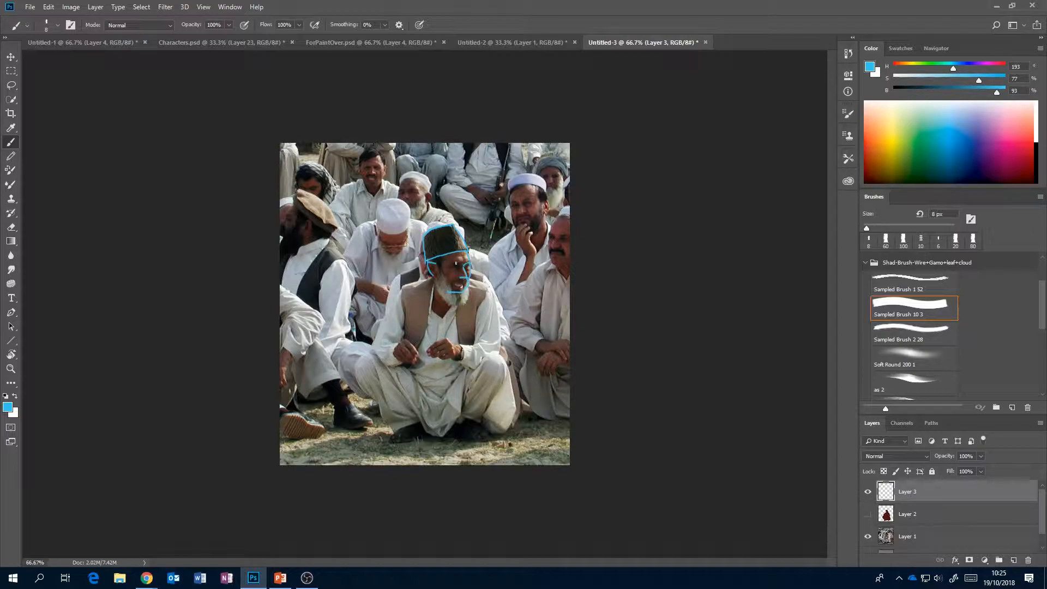
drag(445, 277, 452, 286)
key(ctrl+z)
Outline the man's vest, sleeves, hands, trouser folds and shoes with the same blue lines.
drag(404, 317, 404, 338)
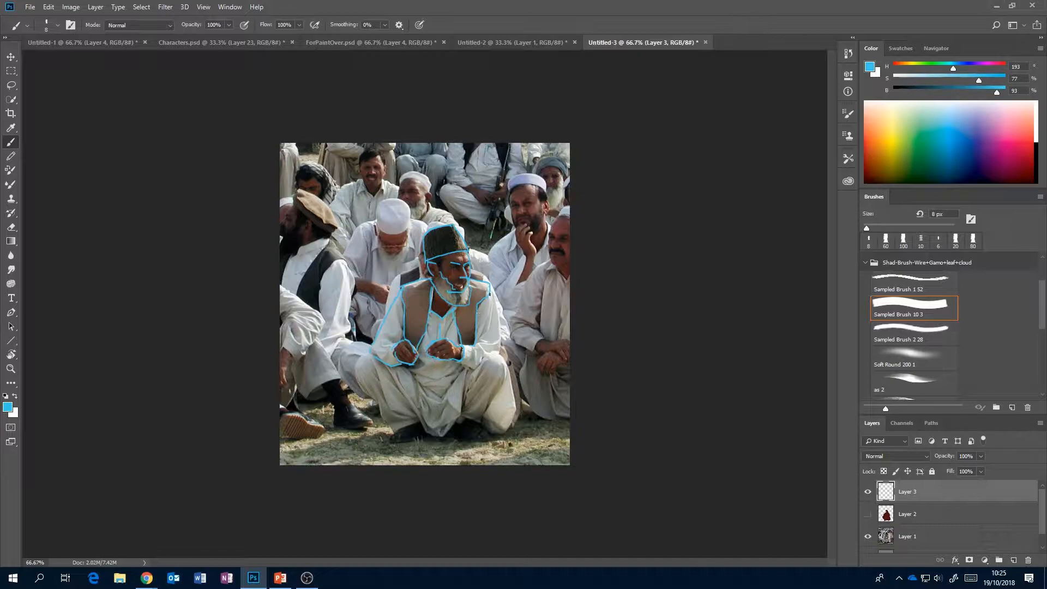
drag(492, 287, 501, 309)
mouse_move(395, 435)
mouse_down()
mouse_move(416, 423)
mouse_move(407, 410)
mouse_move(438, 435)
mouse_move(463, 418)
mouse_up()
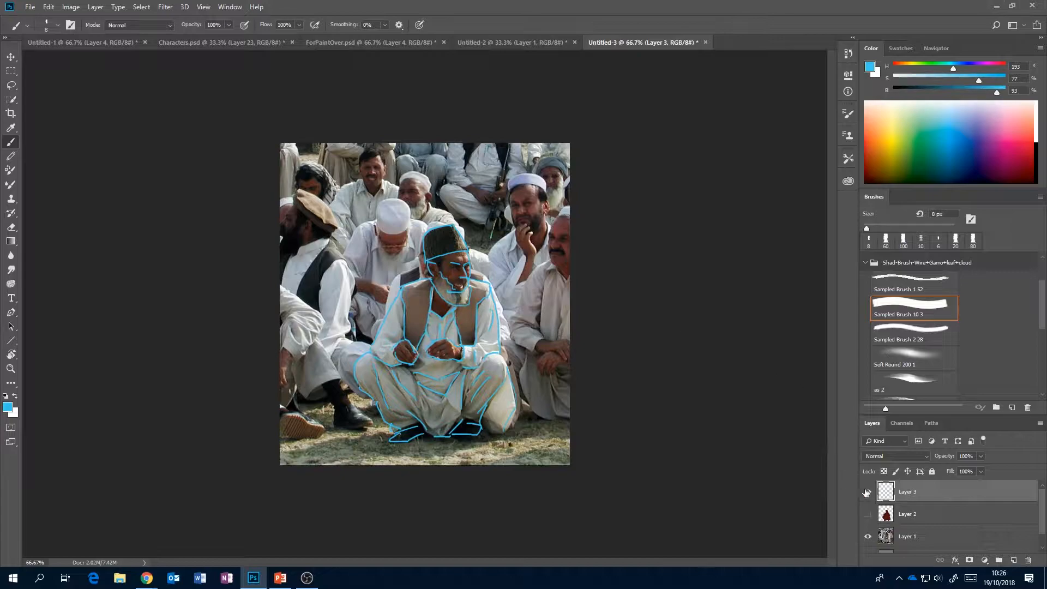
Show the dark red silhouette again and add a new layer above it, clipped to Layer 2.
click(866, 512)
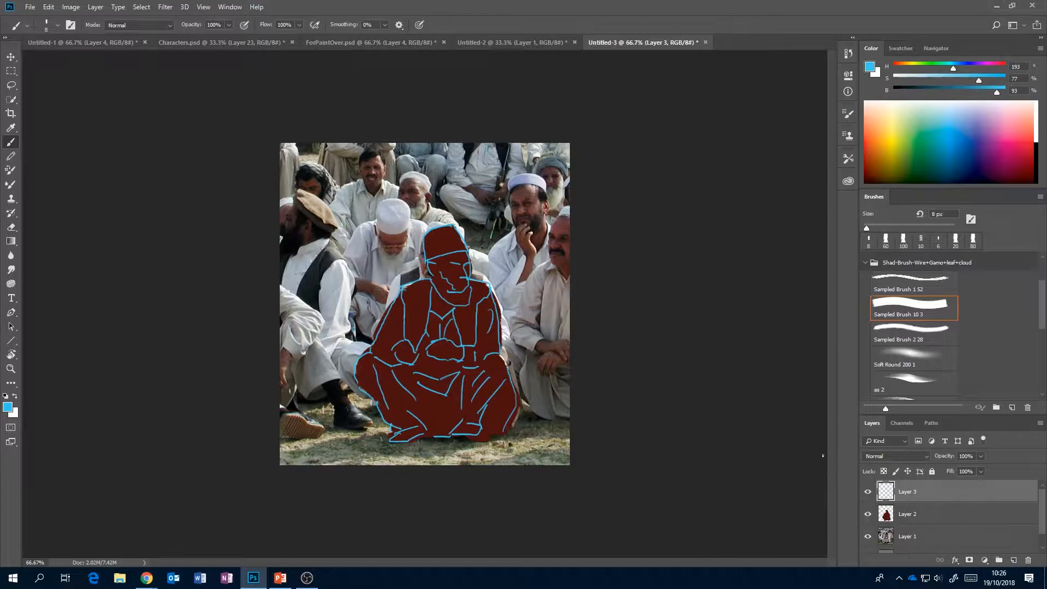
click(933, 516)
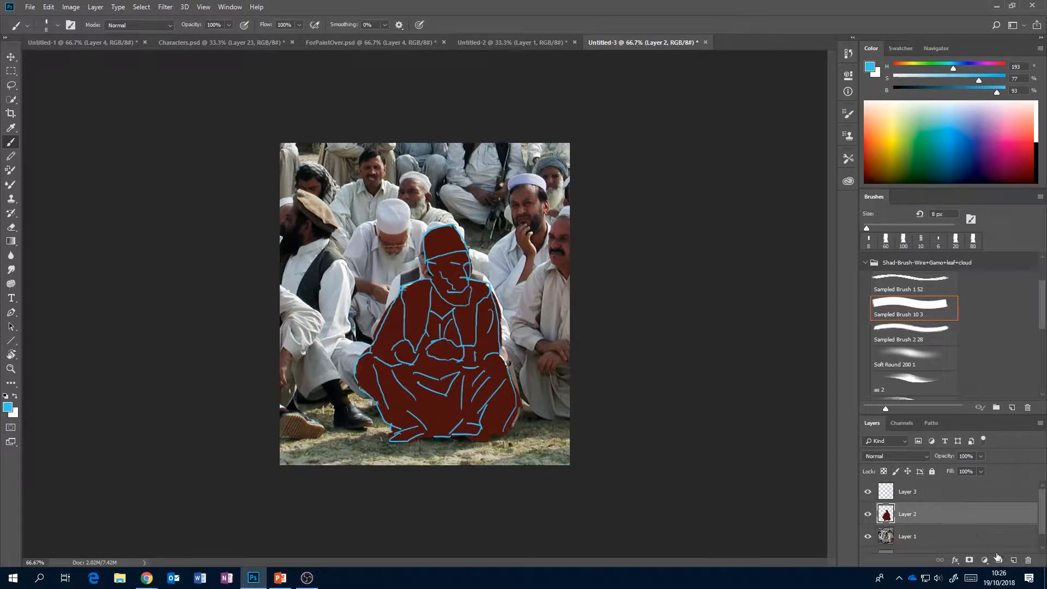
click(998, 555)
alt+click(979, 525)
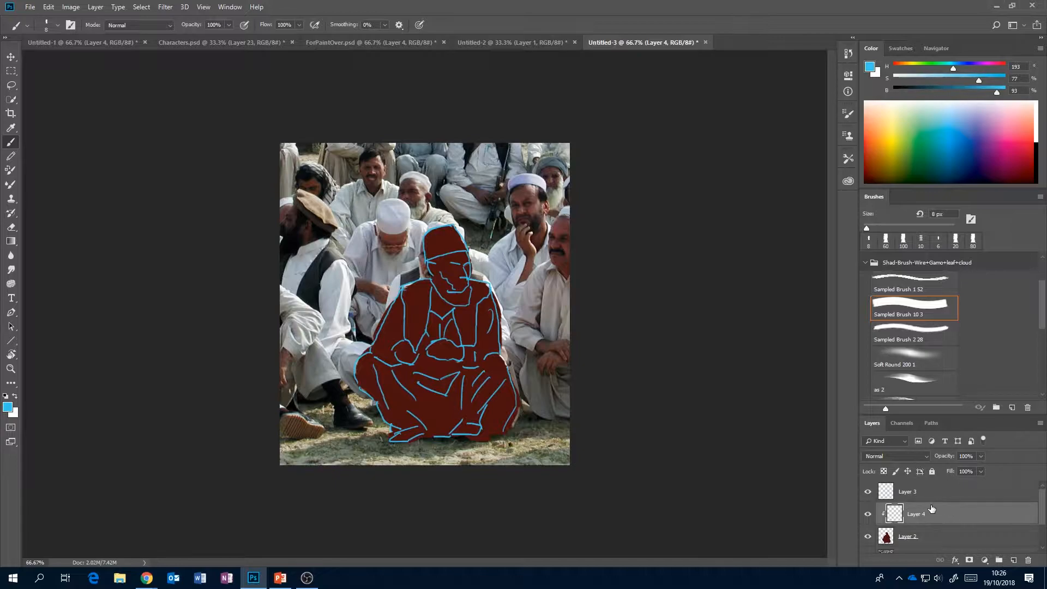
With the silhouette hidden, set the brush to 70 px and sample a greyish beige, H 42, S 14, B 56, from the man's clothes.
click(867, 536)
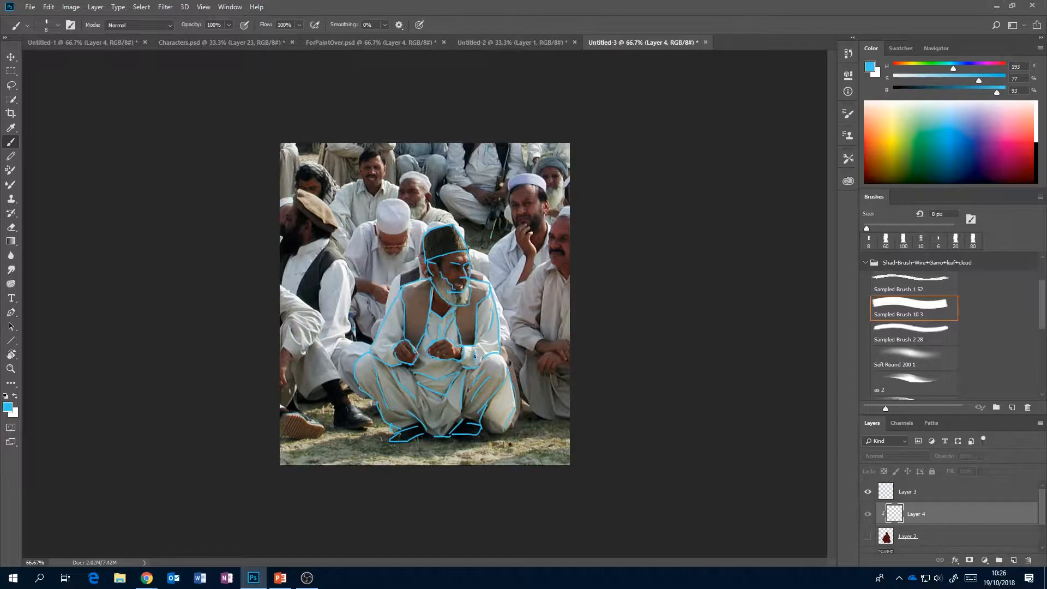
key(bracketright)
key(bracketright)
key(bracketright)
key(bracketright)
key(bracketright)
key(bracketright)
key(bracketright)
key(bracketright)
key(bracketright)
key(bracketright)
key(bracketright)
key(bracketright)
key(bracketright)
key(bracketright)
key(bracketleft)
key(bracketleft)
alt+click(503, 356)
drag(500, 361, 500, 357)
drag(436, 366, 436, 366)
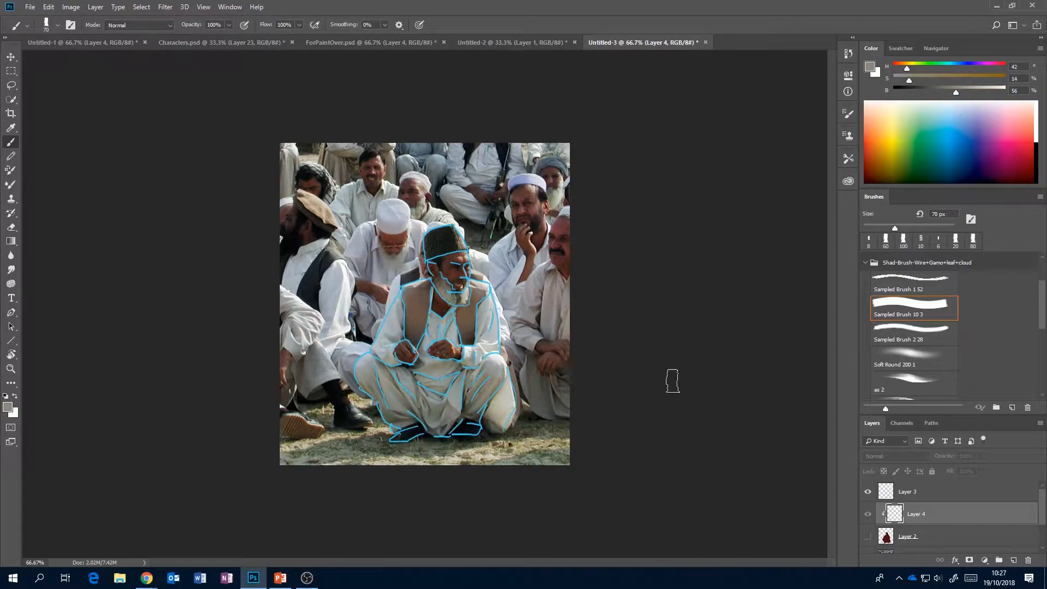
Show the silhouette and paint the sleeves and trousers flat beige on clipped Layer 4.
click(868, 537)
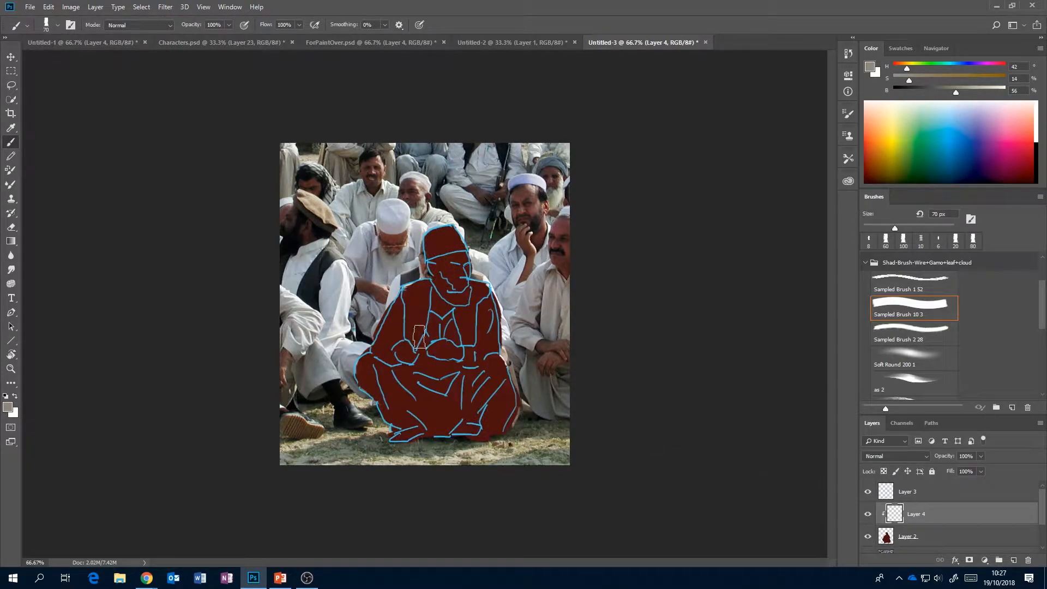
mouse_move(367, 360)
mouse_down()
mouse_move(394, 303)
mouse_move(393, 339)
mouse_move(403, 330)
mouse_move(380, 356)
mouse_move(397, 376)
mouse_move(378, 358)
mouse_move(373, 394)
mouse_move(400, 419)
mouse_move(397, 385)
mouse_move(382, 384)
mouse_move(415, 380)
mouse_move(398, 372)
mouse_move(423, 370)
mouse_move(421, 359)
mouse_move(452, 369)
mouse_move(413, 409)
mouse_move(474, 407)
mouse_move(467, 411)
mouse_move(499, 362)
mouse_move(491, 364)
mouse_move(484, 315)
mouse_move(497, 309)
mouse_move(477, 363)
mouse_move(481, 356)
mouse_move(467, 359)
mouse_move(498, 309)
mouse_move(481, 310)
mouse_move(483, 328)
mouse_move(483, 307)
mouse_up()
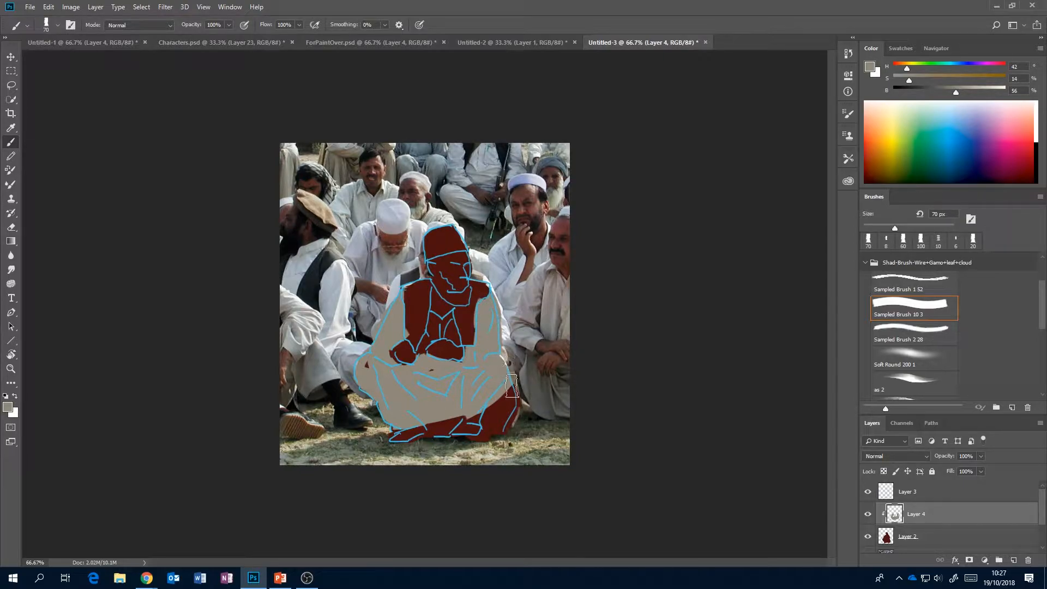
mouse_move(470, 409)
mouse_down()
mouse_move(416, 421)
mouse_move(439, 429)
mouse_up()
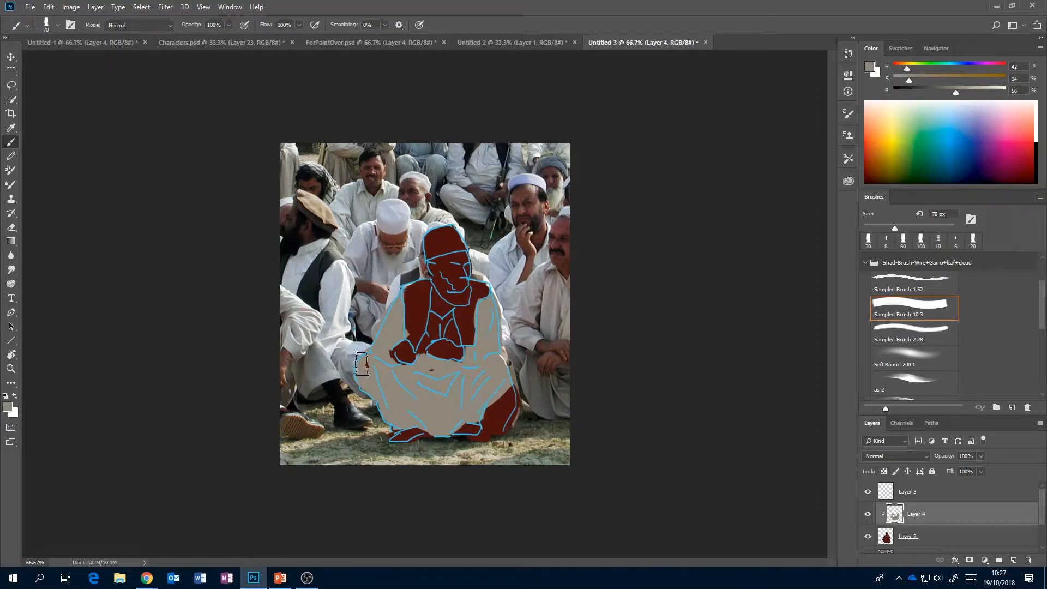
Refine the beige clothing's edges with eraser and brush, and fill in the shirt front between the vest sides and around the hands.
key(e)
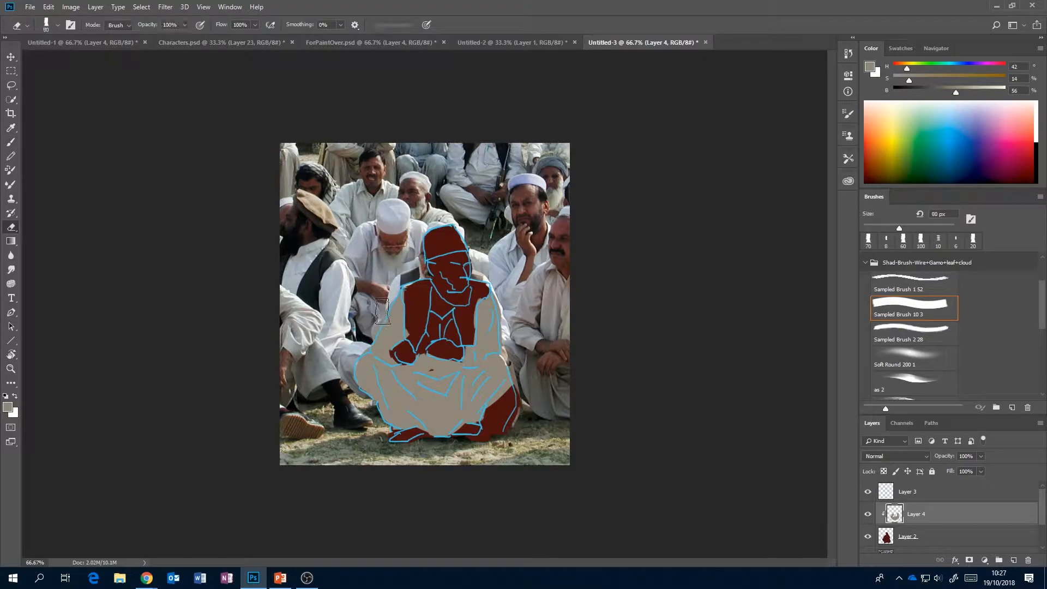
mouse_move(417, 321)
mouse_down()
mouse_move(414, 344)
mouse_move(473, 309)
mouse_move(476, 292)
mouse_move(480, 302)
mouse_up()
key(bracketleft)
key(bracketleft)
key(bracketleft)
key(bracketleft)
key(bracketleft)
key(bracketleft)
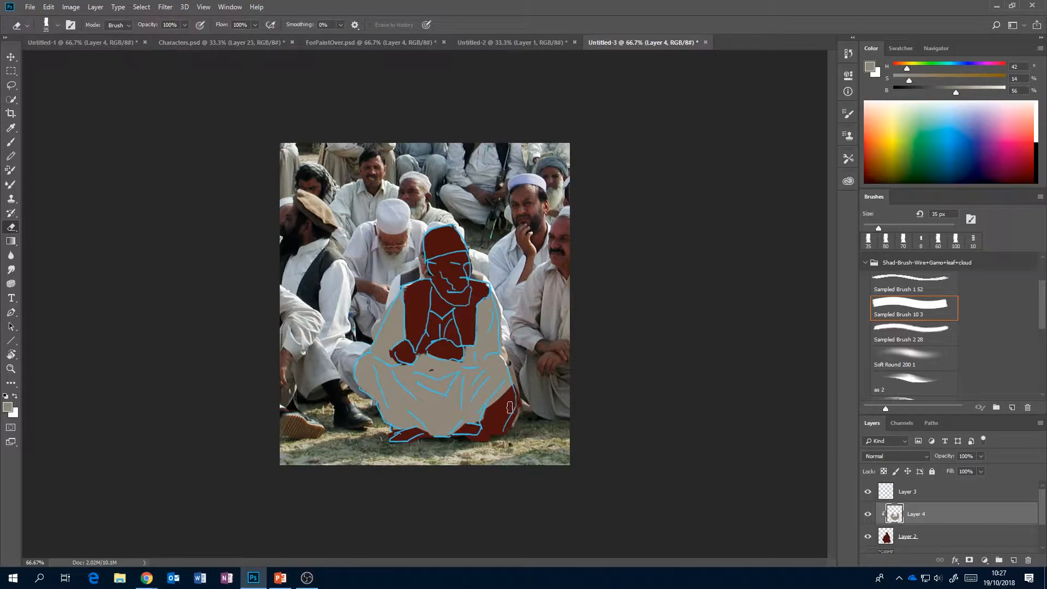
key(b)
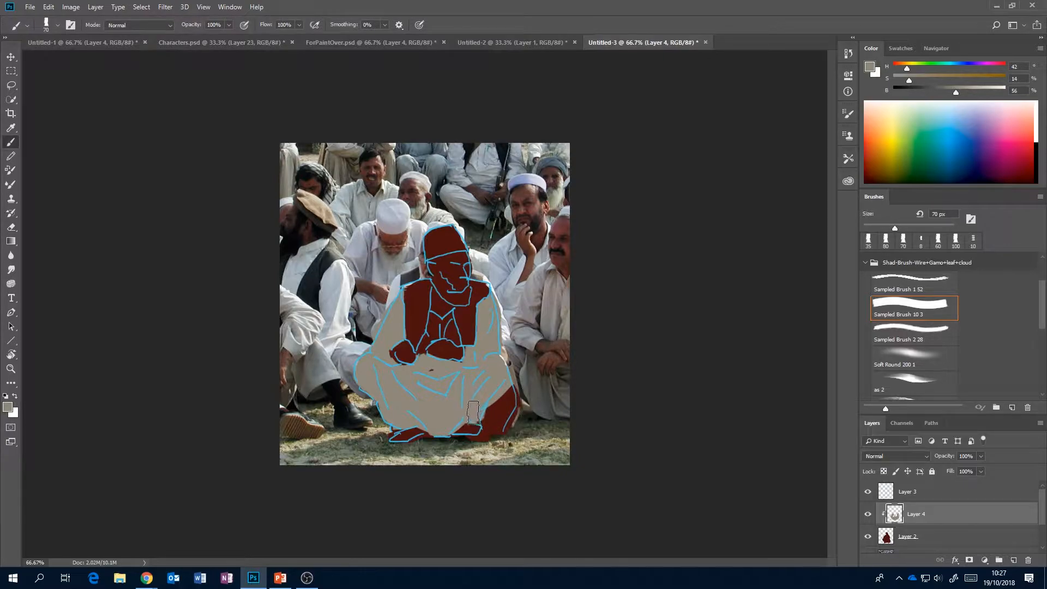
key(bracketright)
click(478, 416)
mouse_move(431, 319)
mouse_down()
mouse_move(422, 349)
mouse_move(428, 325)
mouse_move(450, 318)
mouse_move(452, 337)
mouse_move(429, 338)
mouse_move(461, 339)
mouse_move(426, 344)
mouse_move(433, 315)
mouse_move(462, 316)
mouse_move(454, 322)
mouse_move(463, 325)
mouse_move(457, 311)
mouse_move(465, 331)
mouse_move(458, 310)
mouse_move(466, 344)
mouse_move(456, 310)
mouse_move(410, 351)
mouse_up()
key(e)
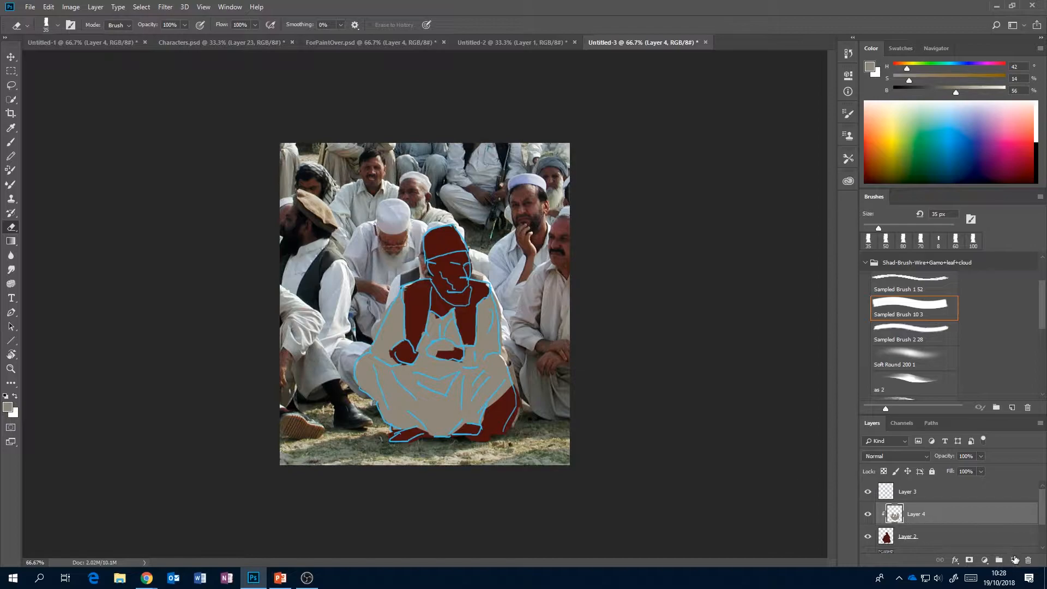
Add Layer 5 clipped above Layer 4, mask it with Layer 4's painted shape, and make the layer's pixels active for painting.
click(1014, 559)
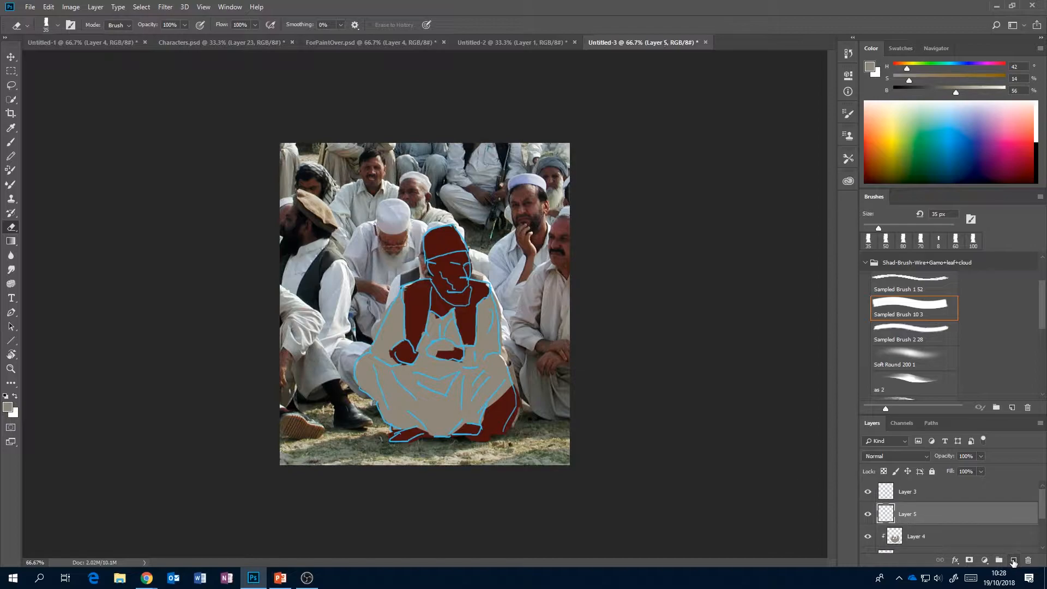
alt+click(979, 519)
ctrl+click(893, 537)
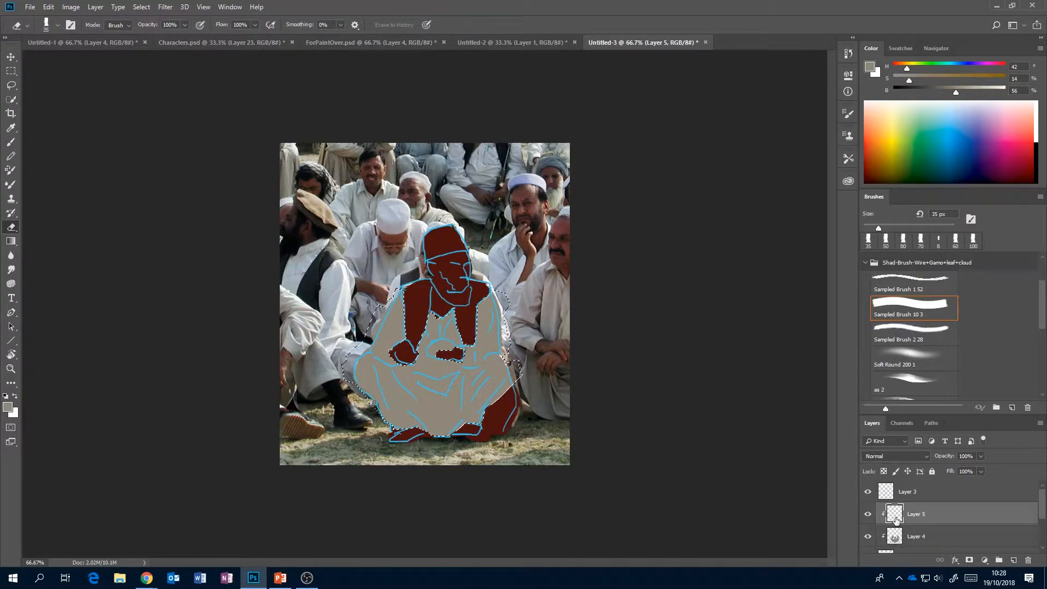
click(969, 560)
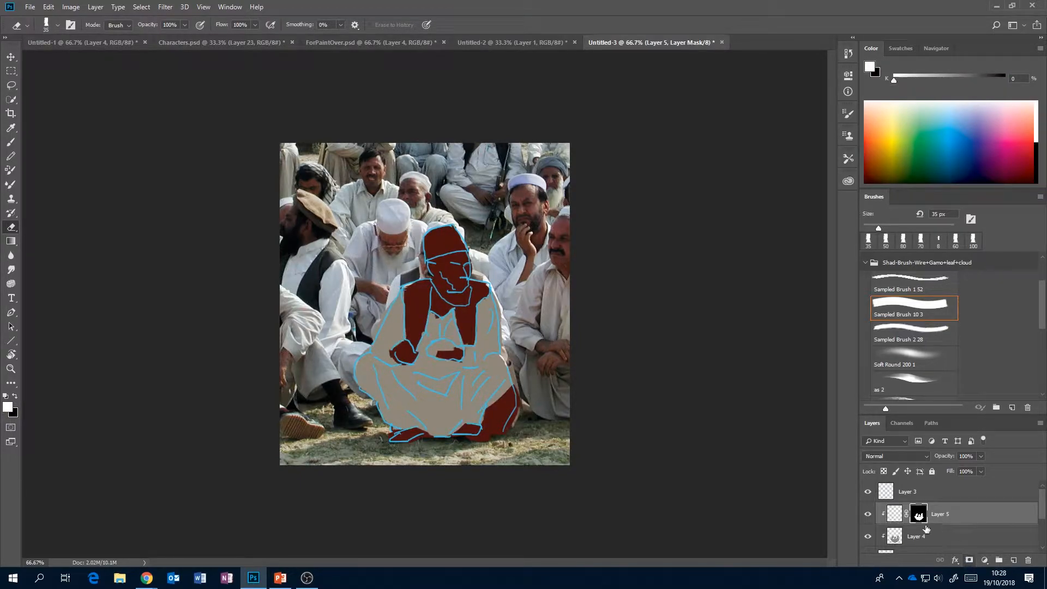
click(894, 515)
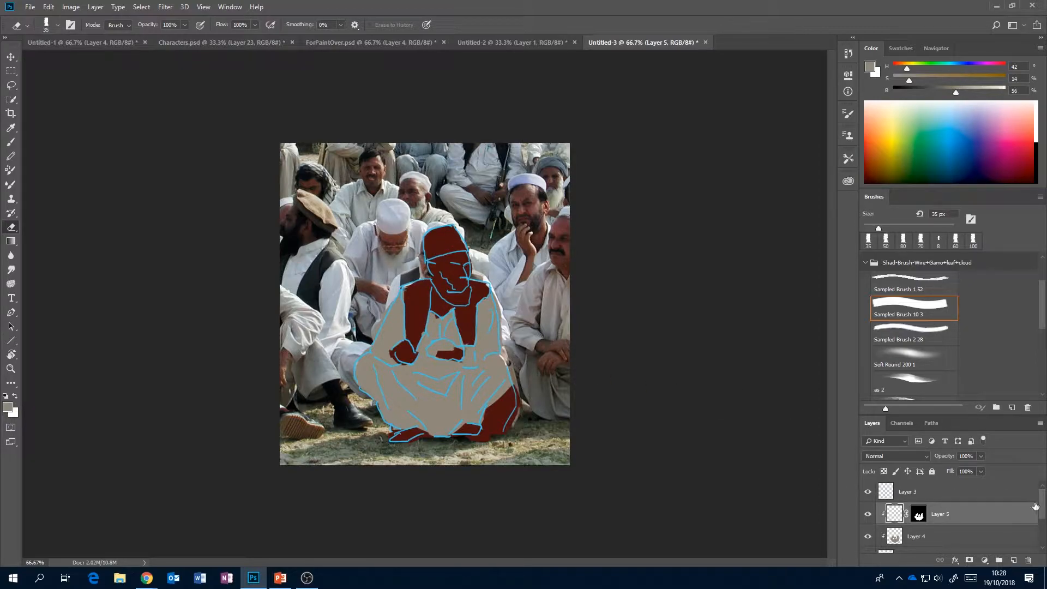
Temporarily hide the silhouette to sample a dark brown, H 14, S 32, B 31, from the trouser shadows, with the brush at 20 px.
scroll(1018, 519, down, 2)
click(868, 526)
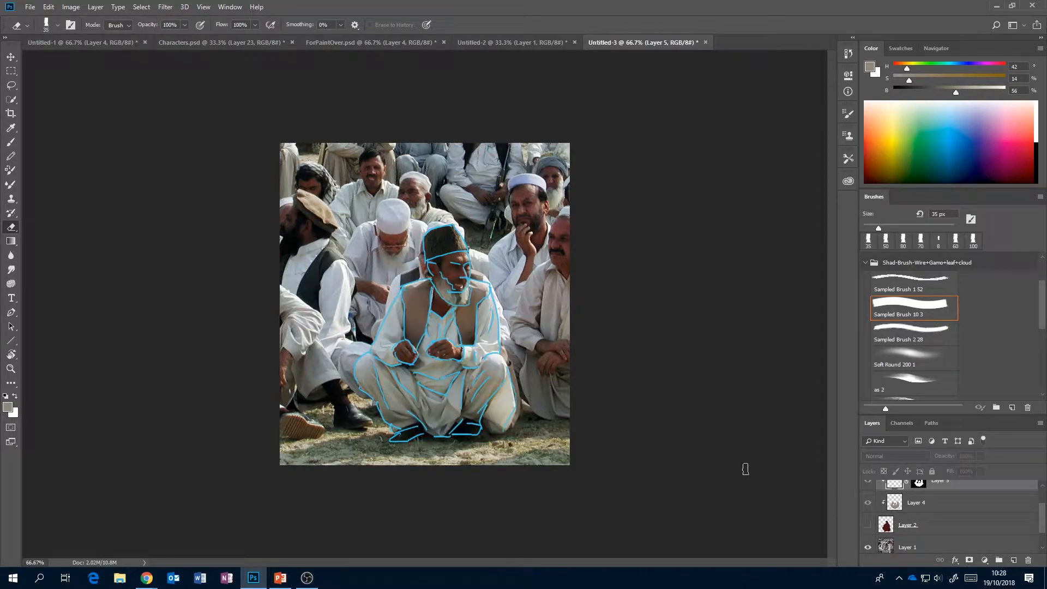
key(b)
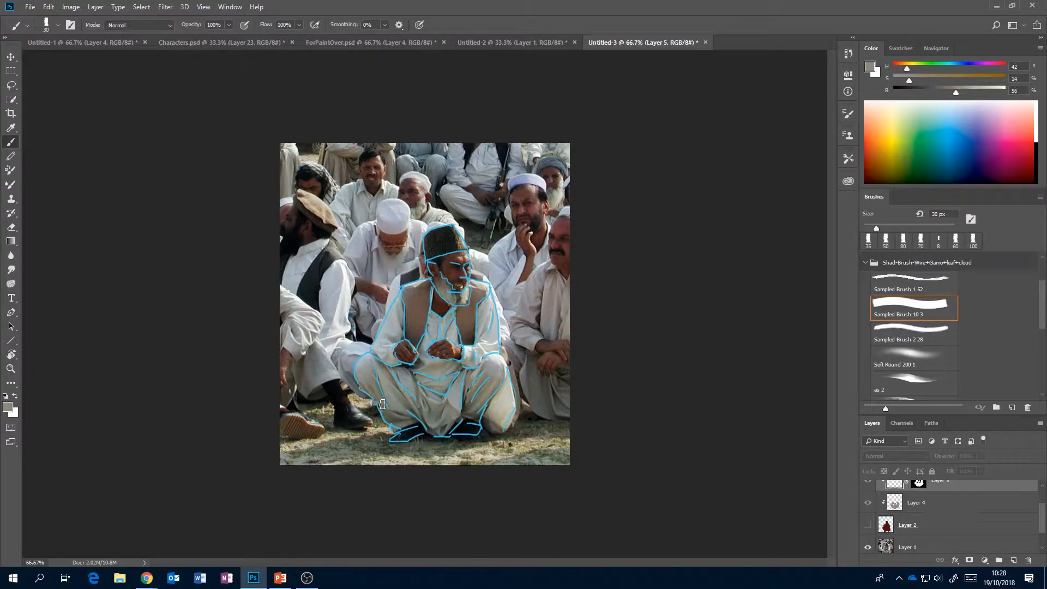
alt+click(406, 416)
drag(408, 413, 398, 417)
click(867, 524)
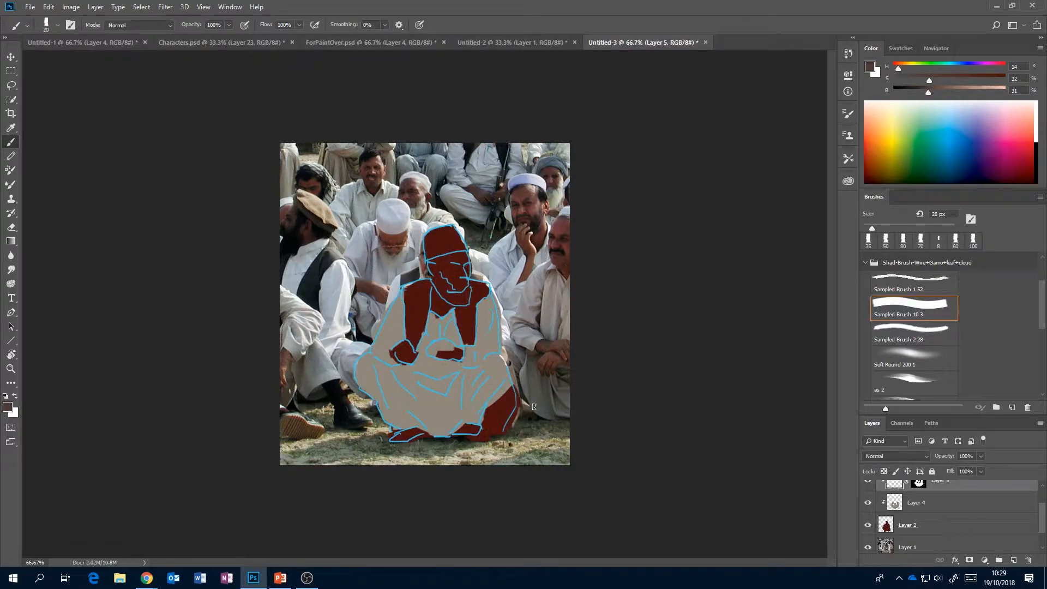
Paint dark brown fold shadows on the trousers, sleeve and shirt on Layer 5, checking them against the photo.
mouse_move(374, 369)
mouse_down()
mouse_move(387, 398)
mouse_move(422, 401)
mouse_up()
key(ctrl+z)
mouse_move(462, 373)
mouse_down()
mouse_move(437, 395)
mouse_move(417, 377)
mouse_move(469, 389)
mouse_move(473, 417)
mouse_up()
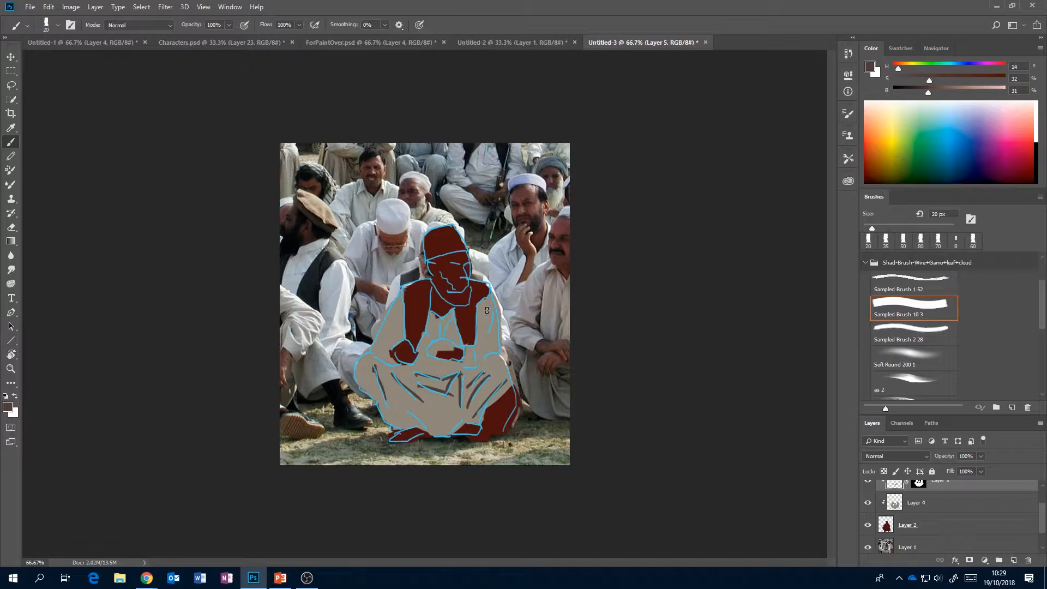
drag(494, 309, 481, 336)
drag(407, 412, 435, 432)
click(868, 524)
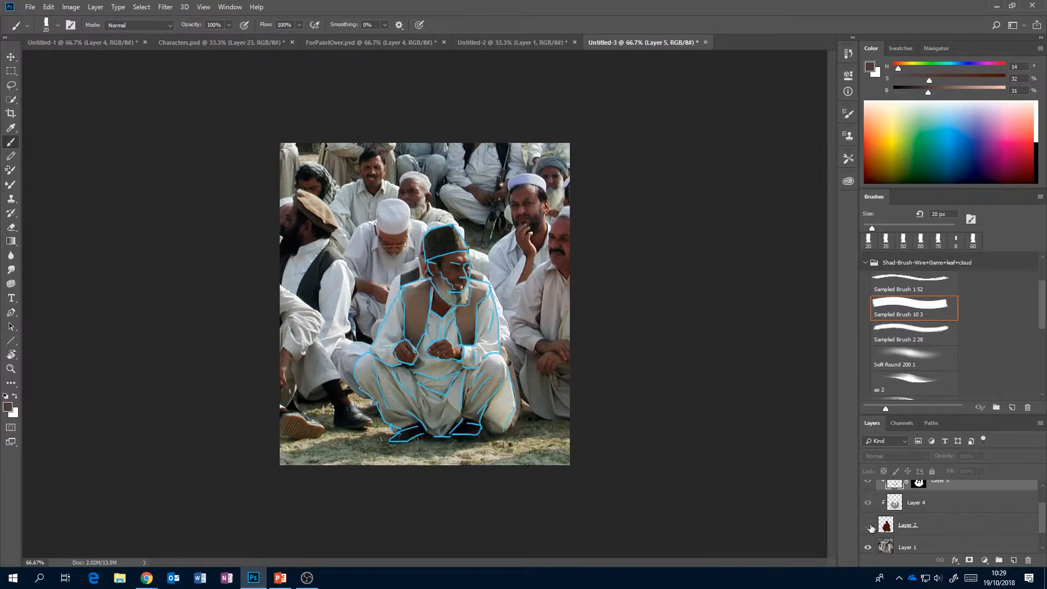
click(868, 524)
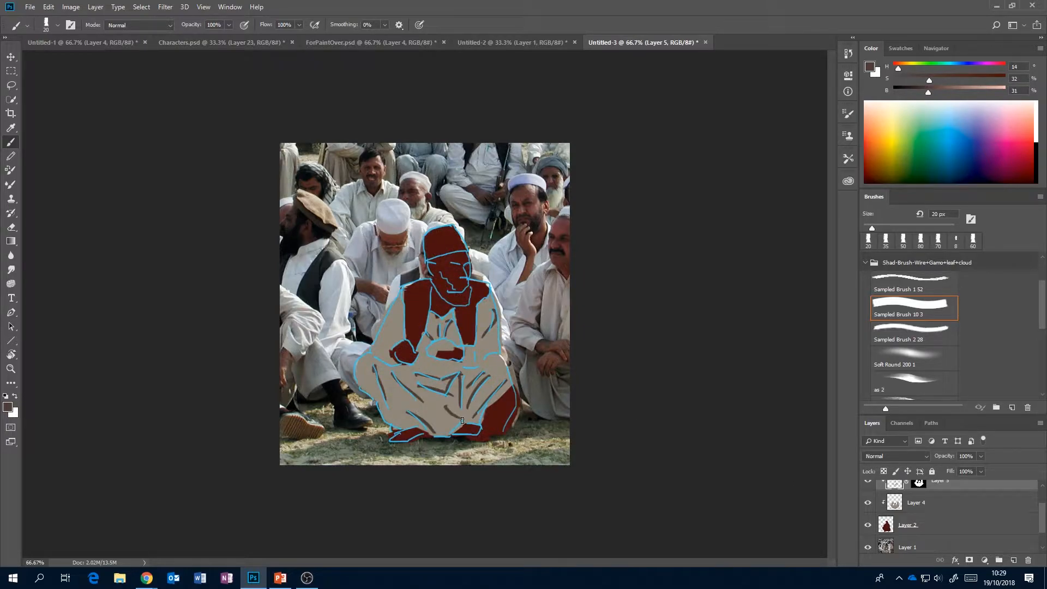
drag(401, 428, 421, 426)
Add Layer 6 clipped above Layer 5, mask it with Layer 4's painted shape, and activate its pixels for painting.
scroll(1043, 516, up, 2)
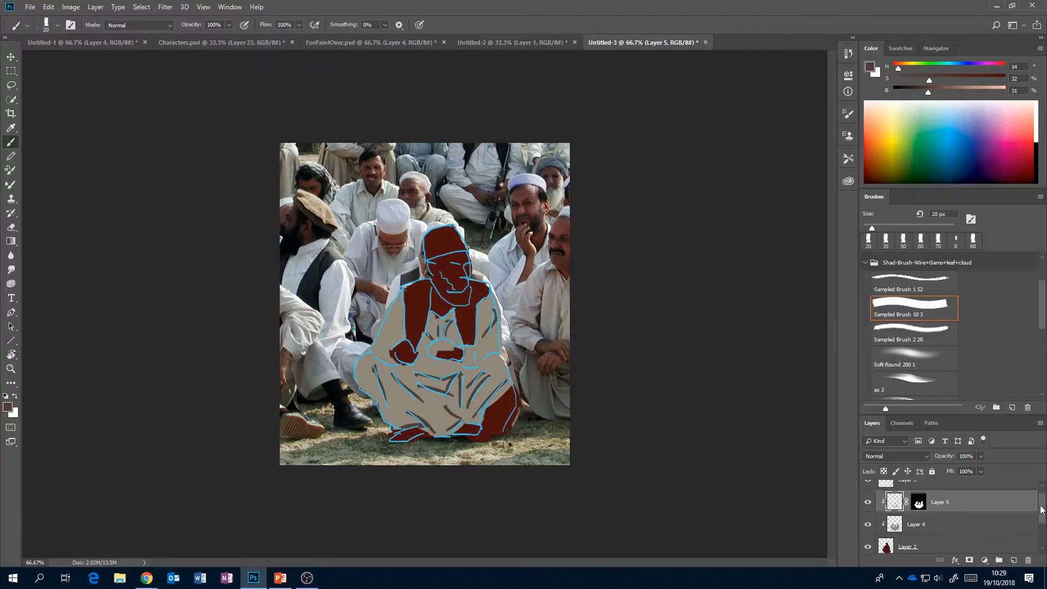
click(1013, 560)
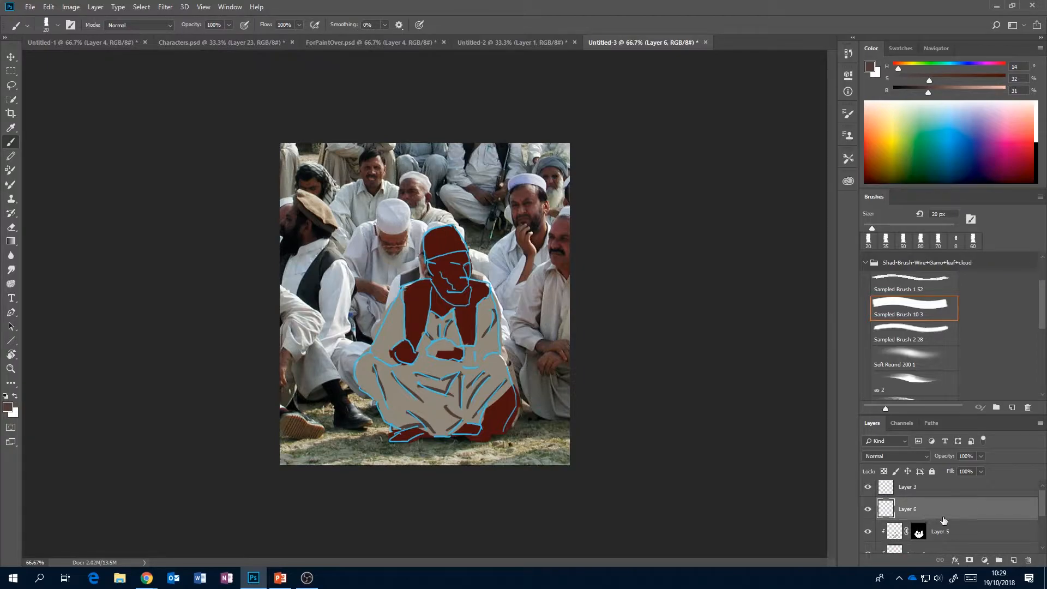
key(ctrl+alt+g)
scroll(1043, 502, down, 1)
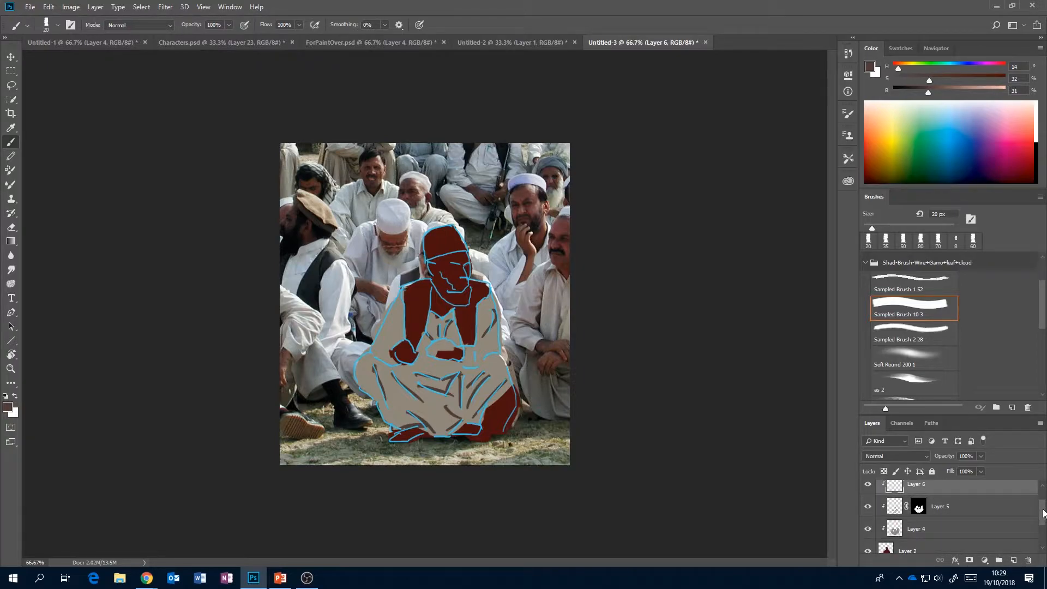
ctrl+click(894, 535)
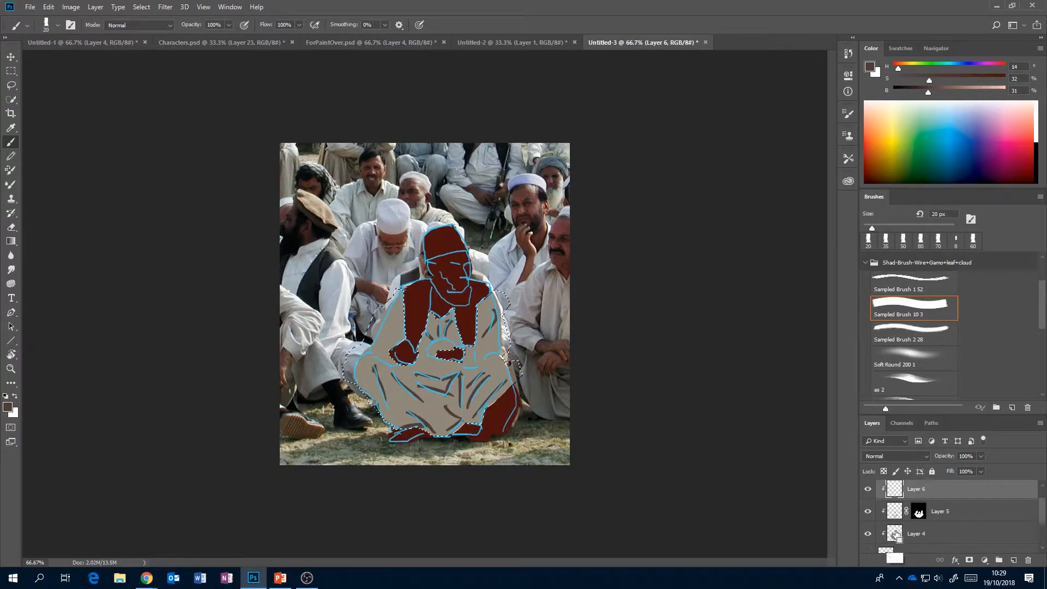
click(970, 560)
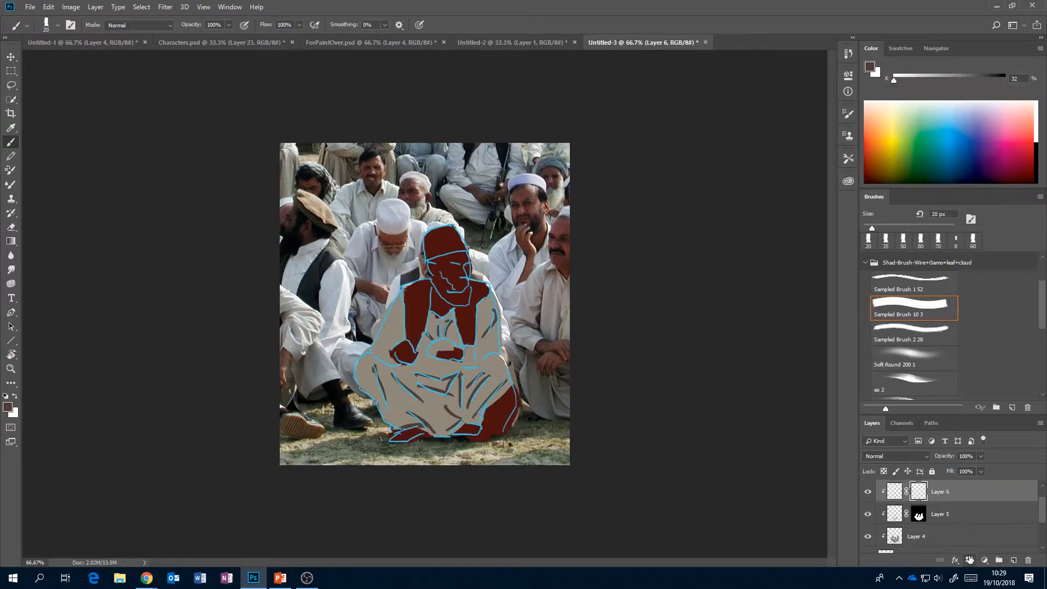
click(896, 492)
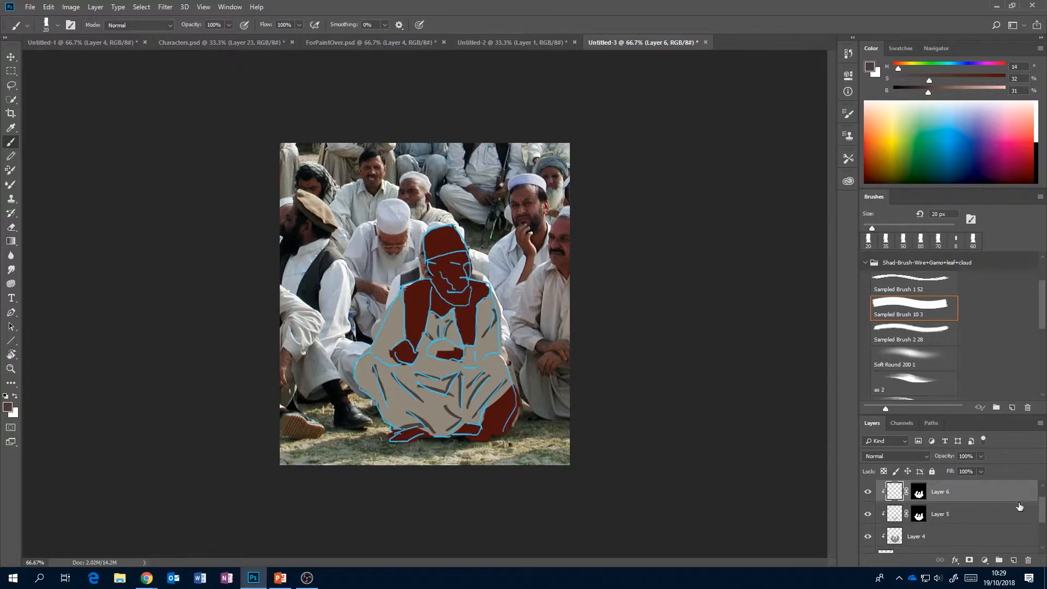
Sample a light grey, H 228, S 3, B 72, from the photo's sleeve and paint highlights along the sleeve and trouser folds on Layer 6.
drag(1042, 513, 1039, 520)
click(868, 540)
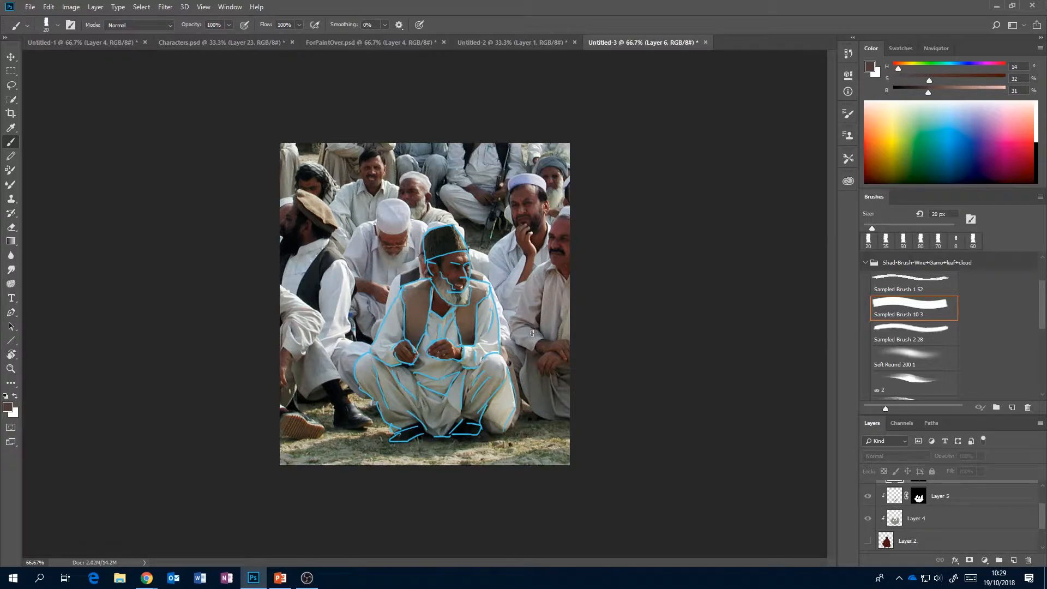
alt+click(495, 330)
alt+click(494, 334)
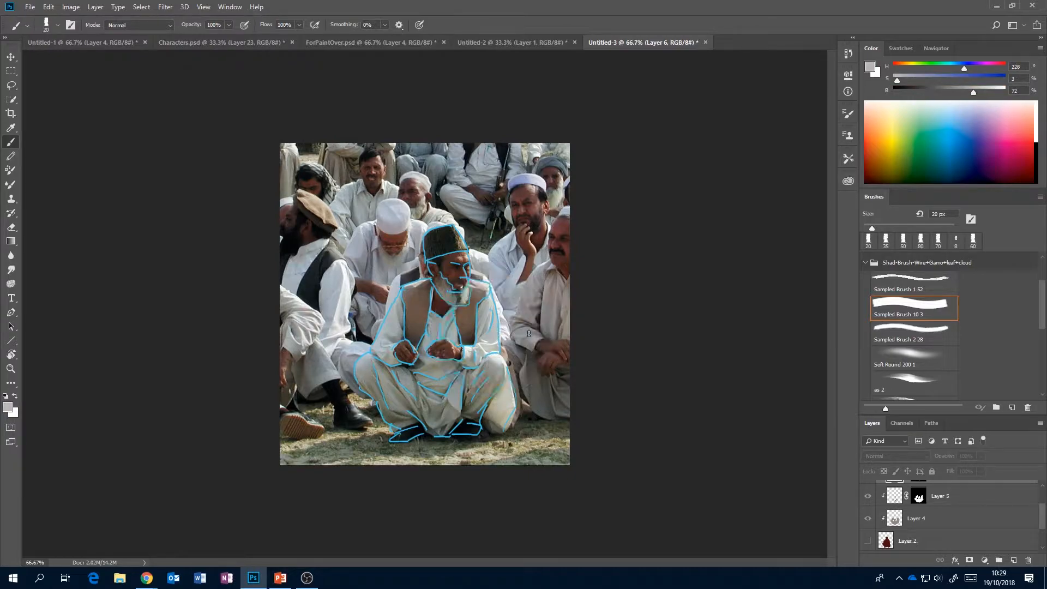
click(869, 540)
mouse_move(491, 302)
mouse_down()
mouse_move(498, 337)
mouse_move(495, 326)
mouse_move(472, 370)
mouse_move(503, 381)
mouse_move(487, 395)
mouse_up()
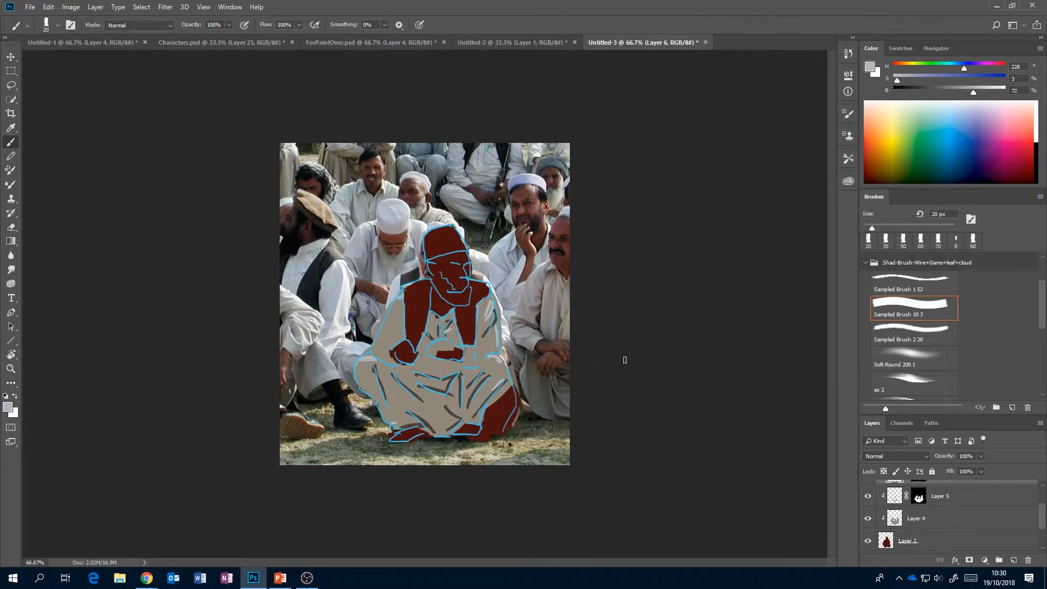
Add Layer 7 clipped above Layer 6, mask it with the painted clothing shape, and activate its pixels for painting.
drag(1043, 516, 1042, 510)
click(1013, 559)
alt+click(985, 524)
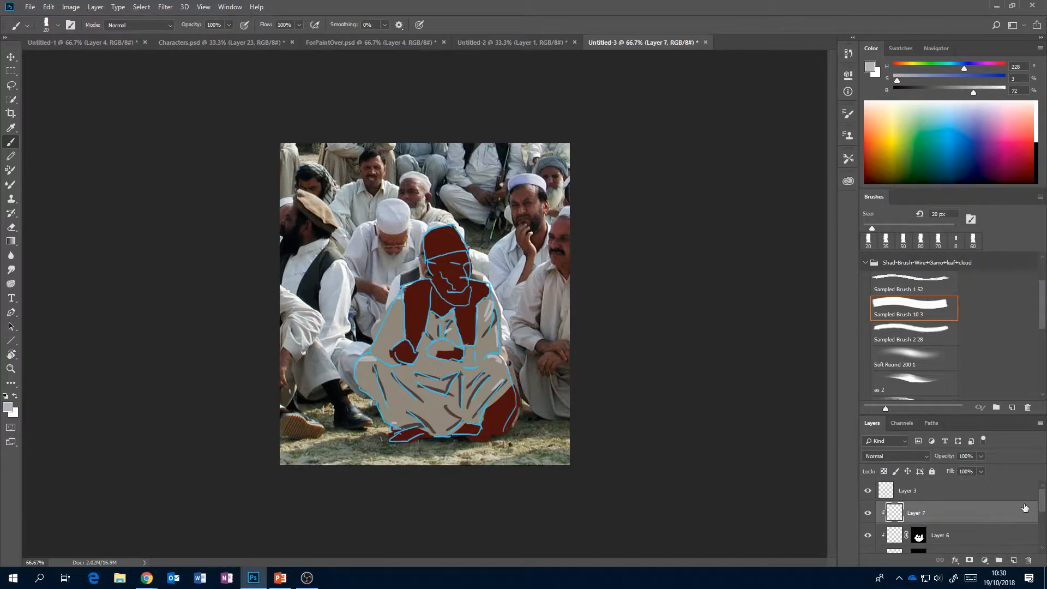
mouse_move(1042, 506)
mouse_down()
mouse_move(1042, 519)
mouse_move(1042, 510)
mouse_up()
ctrl+click(894, 535)
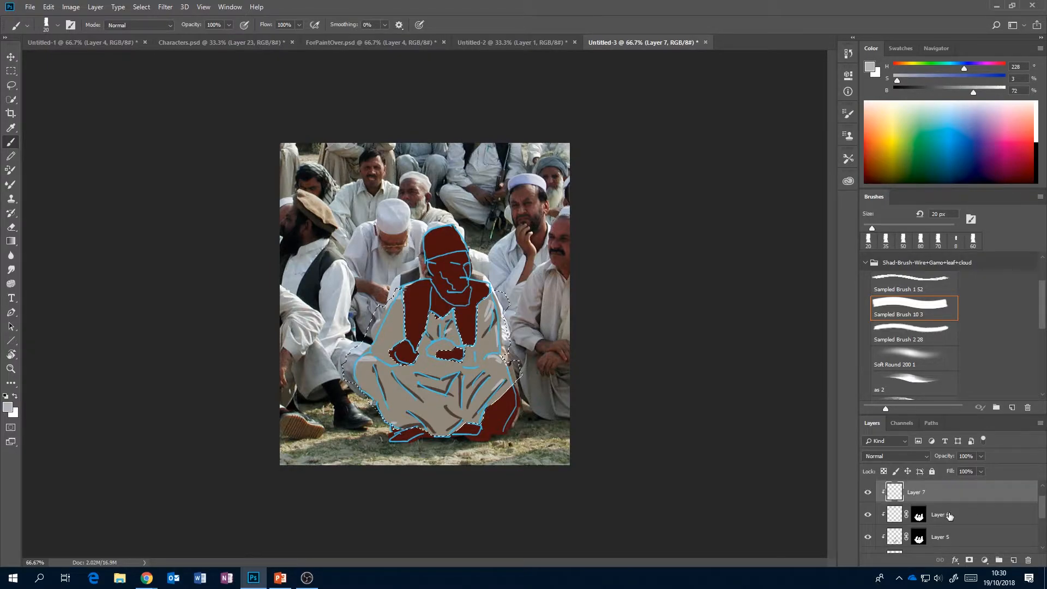
click(970, 561)
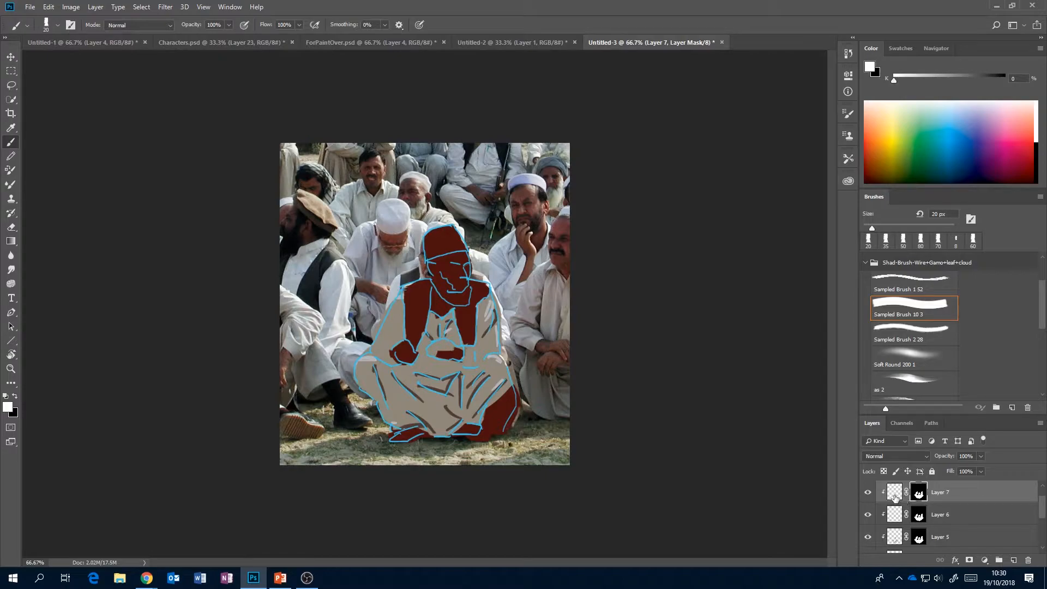
click(894, 495)
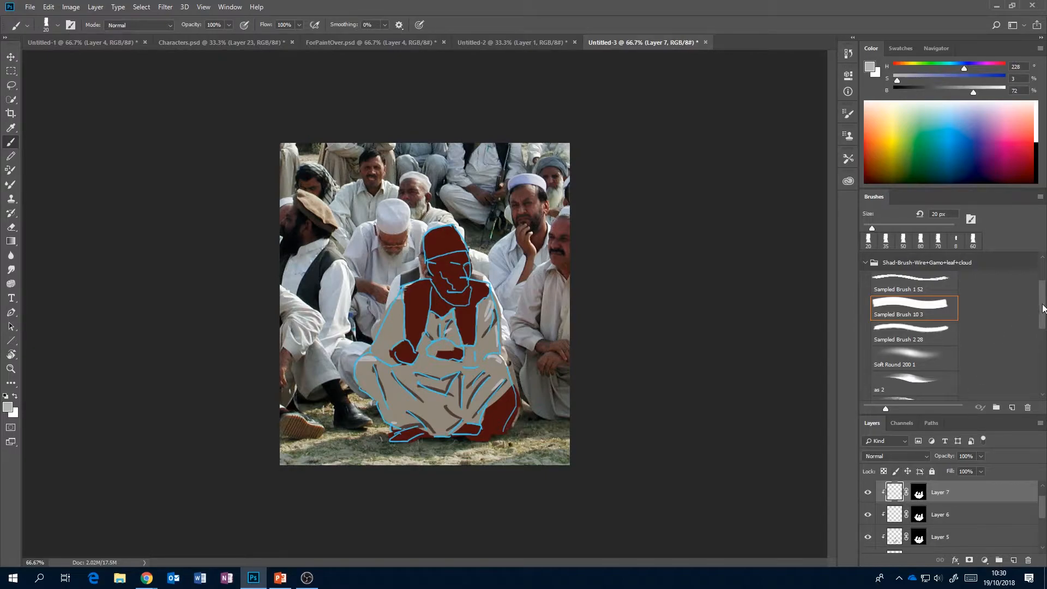
Switch to the soft textured Sampled Brush 10 3 and set its size to 100 px.
scroll(1042, 308, down, 3)
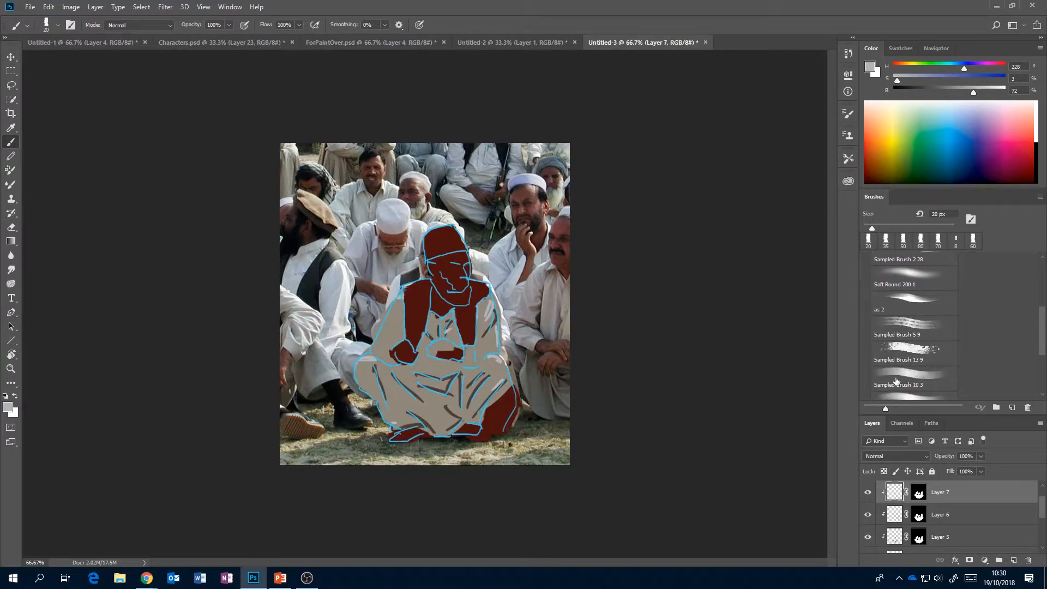
click(904, 377)
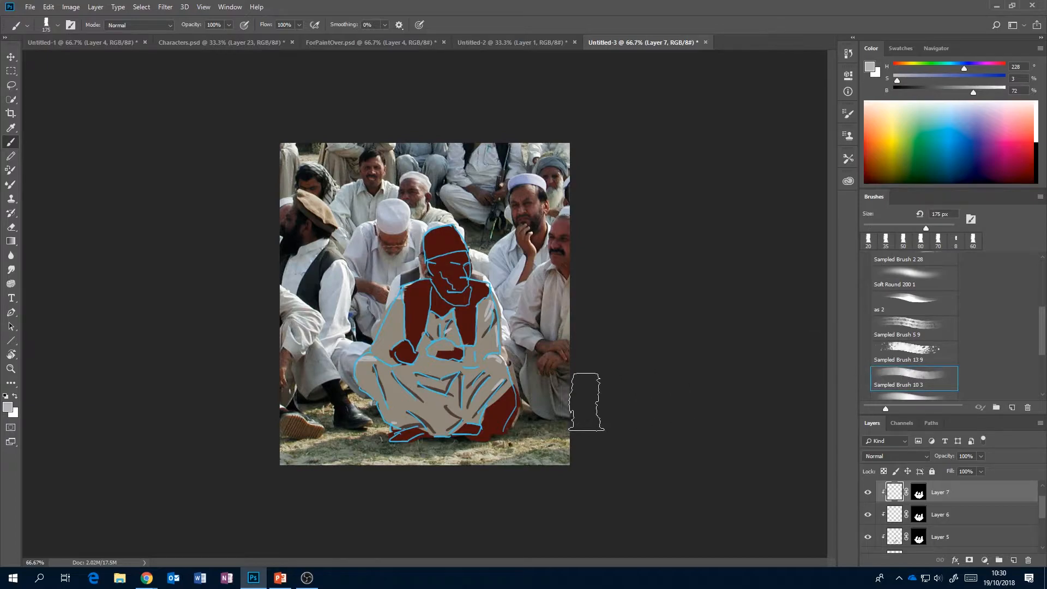
key(bracketleft)
key(bracketleft)
key(bracketleft)
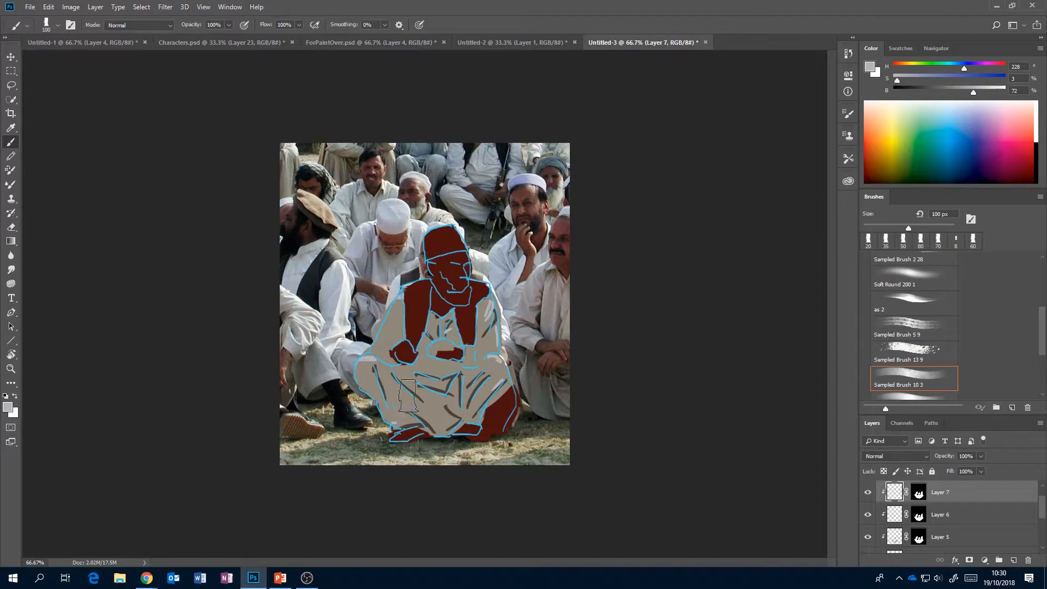
Hide the blue guide lines on Layer 3 to check the painted clothing, and show them again.
scroll(1045, 507, up, 1)
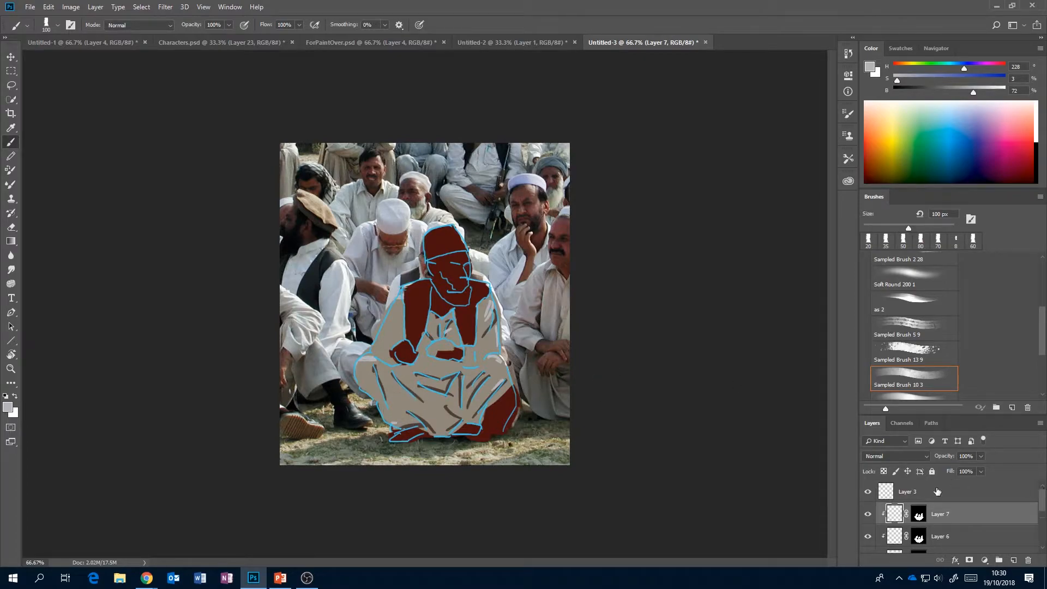
click(869, 492)
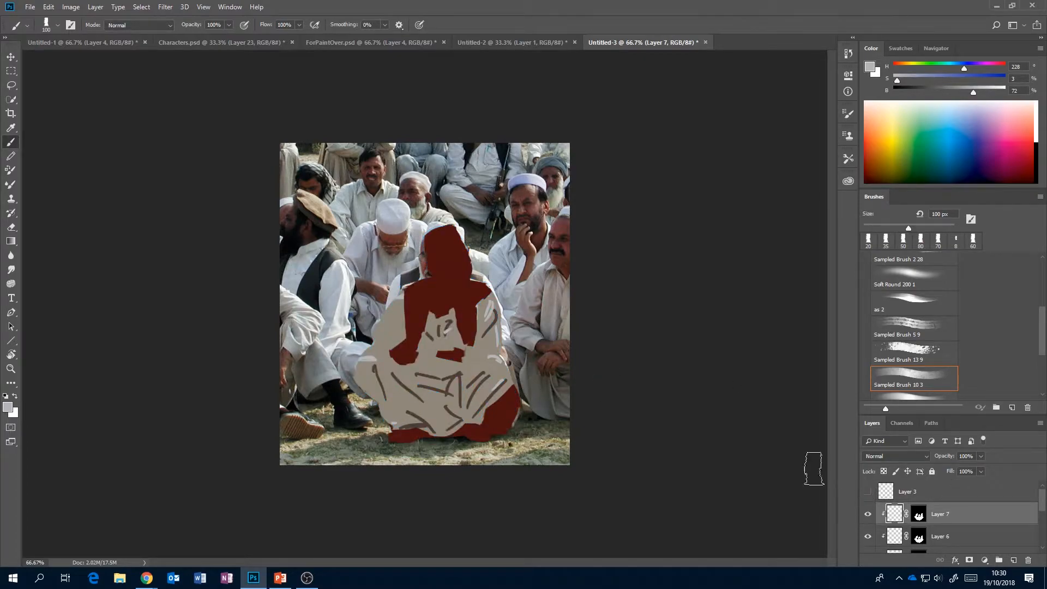
click(867, 492)
scroll(1043, 501, down, 1)
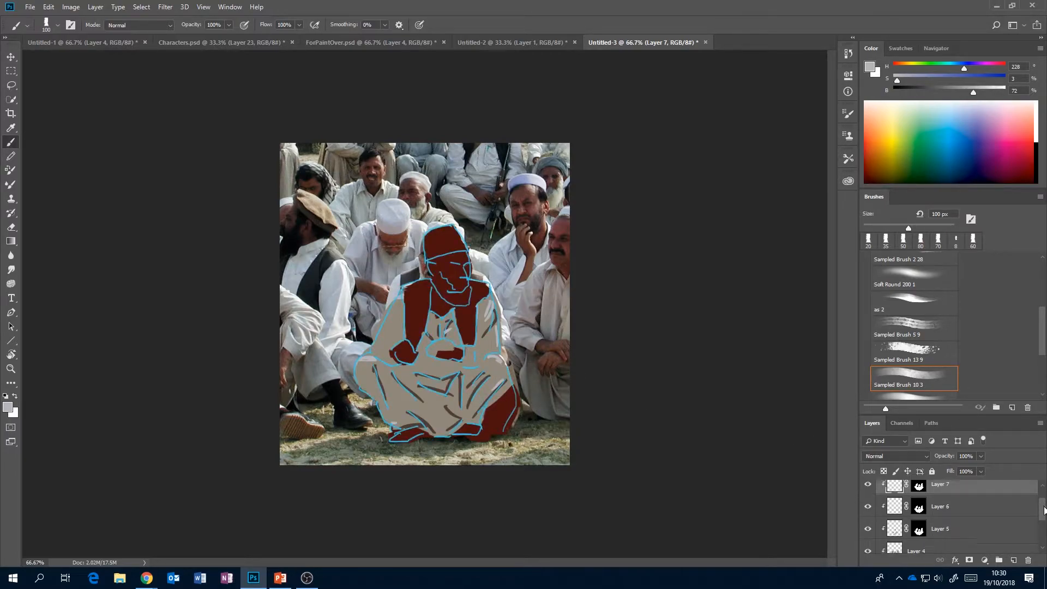
Sample a dark brown, H 17, S 31, B 32, and paint soft shadows over the trousers, sleeves and shirt at 70 px on Layer 7.
key(bracketleft)
key(bracketleft)
key(bracketleft)
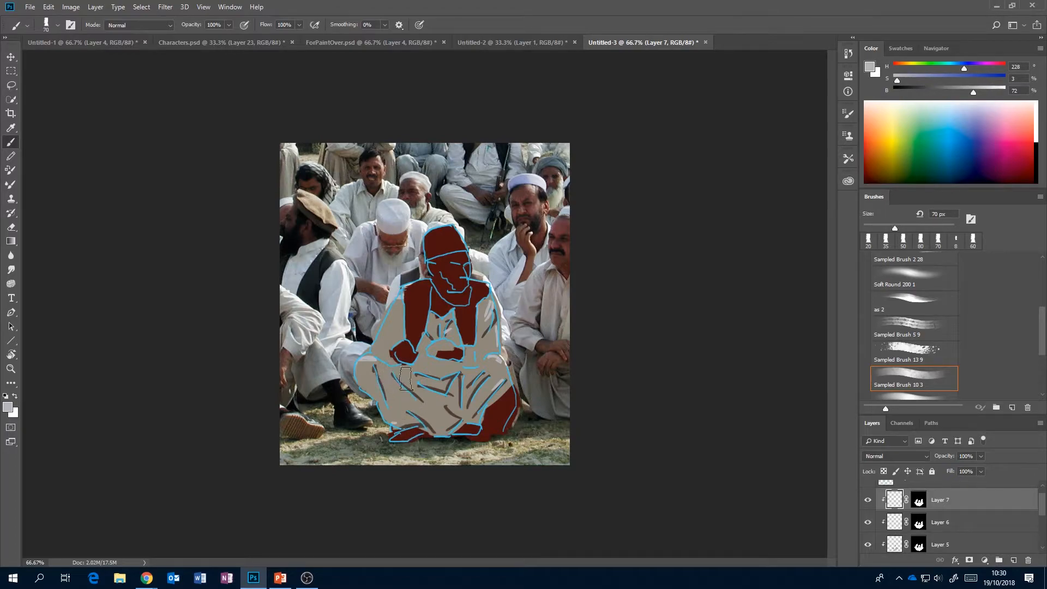
alt+click(430, 420)
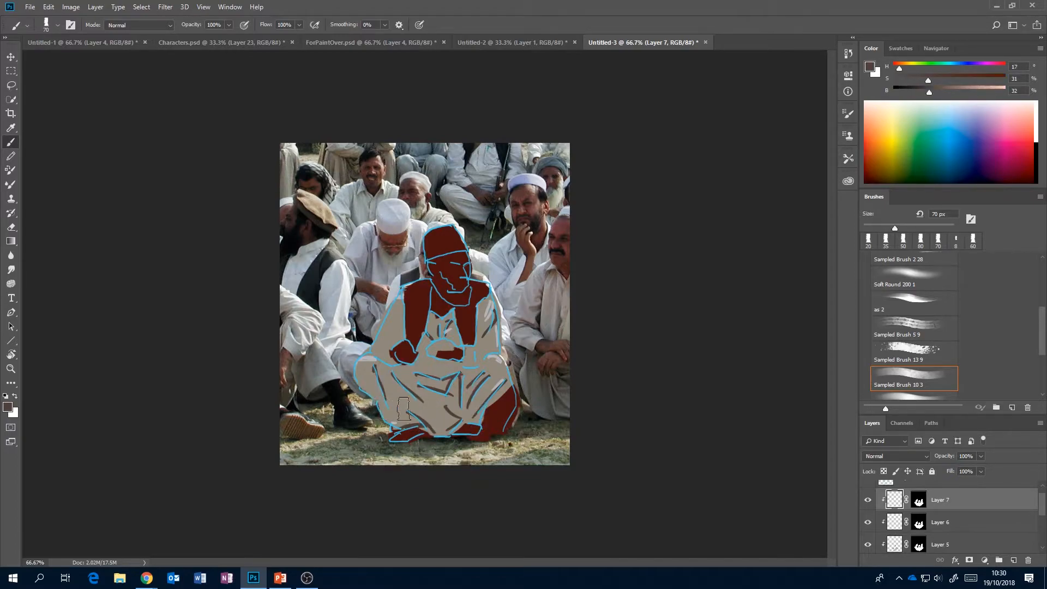
mouse_move(368, 400)
mouse_down()
mouse_move(378, 411)
mouse_move(425, 385)
mouse_move(439, 328)
mouse_move(426, 342)
mouse_up()
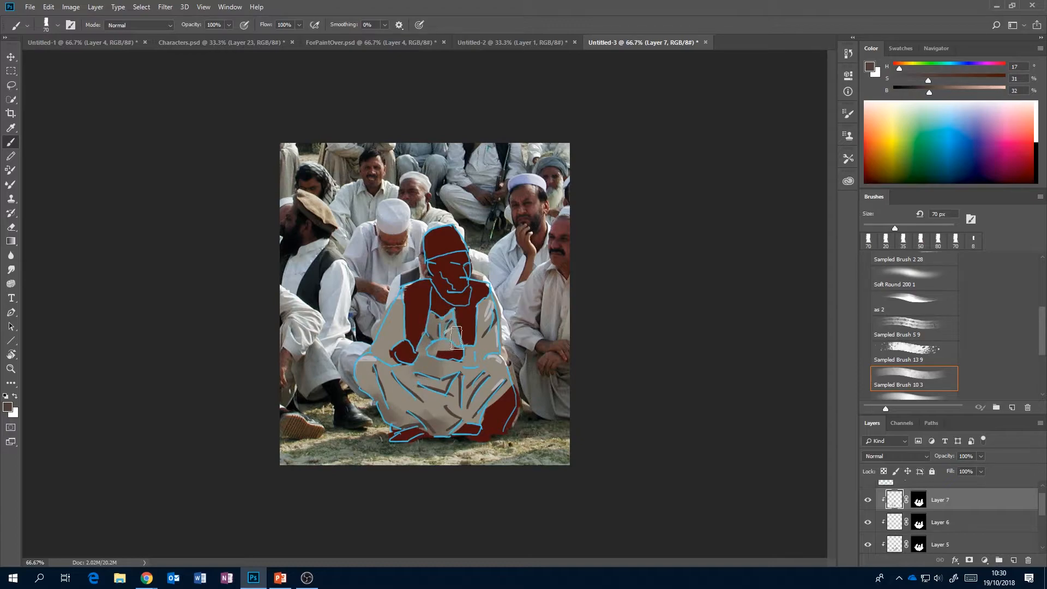
drag(374, 350, 381, 360)
mouse_move(490, 354)
mouse_down()
mouse_move(500, 350)
mouse_move(480, 360)
mouse_move(494, 357)
mouse_move(494, 400)
mouse_move(465, 426)
mouse_up()
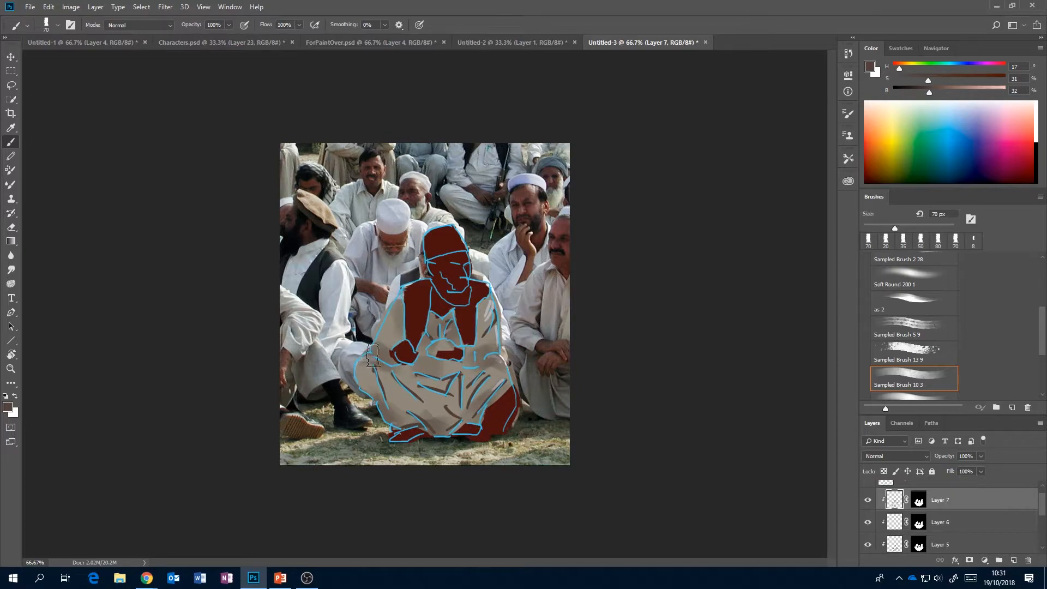
Erase excess shading around the knee at 35 px, and sample a trouser beige for the brush, adjusted to H 42, S 14, B 69.
key(e)
drag(368, 356, 397, 365)
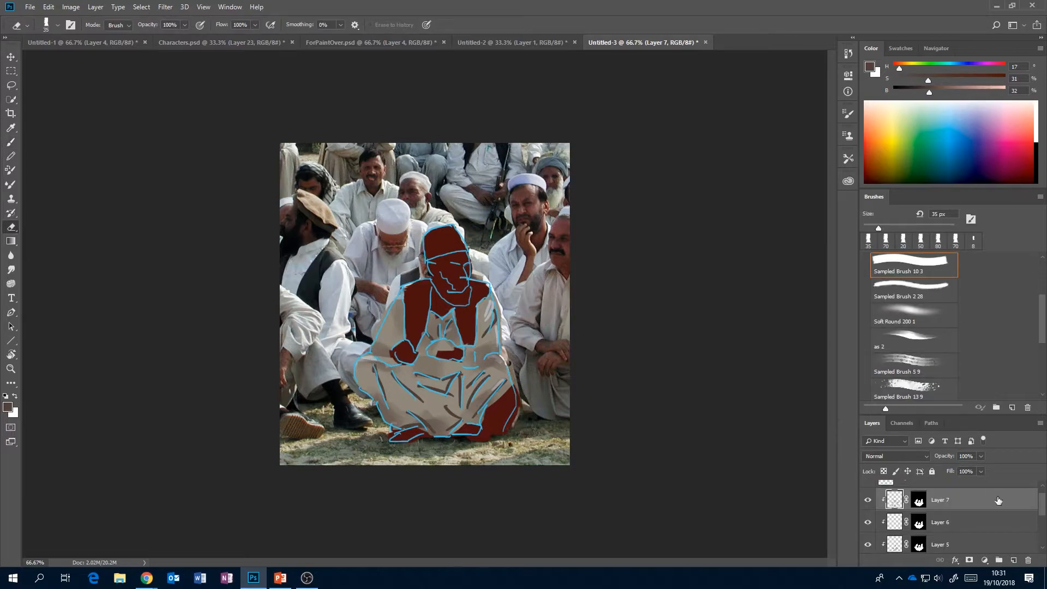
key(b)
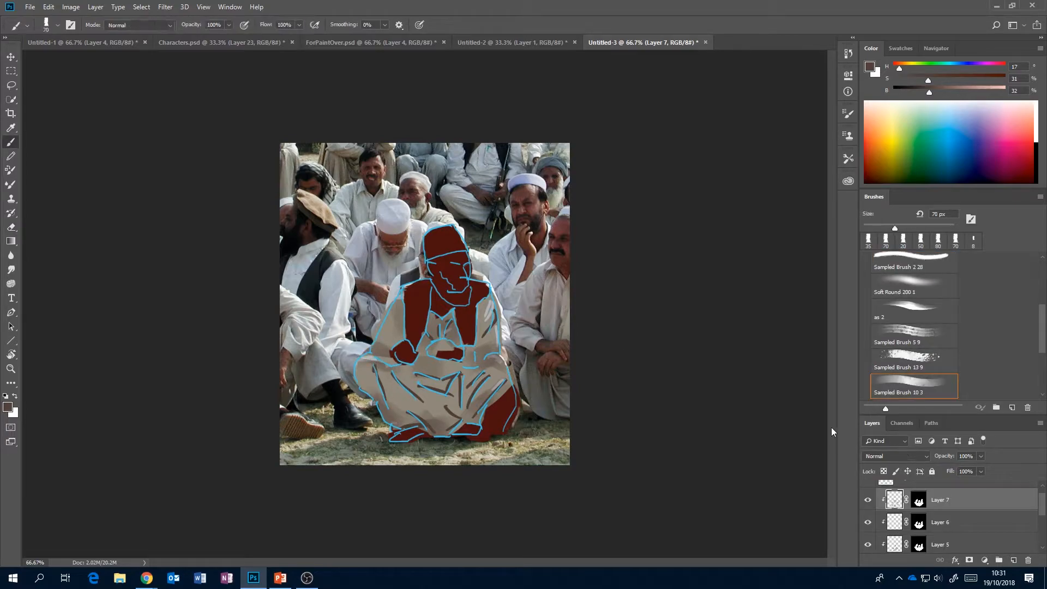
alt+click(408, 383)
drag(964, 92, 970, 93)
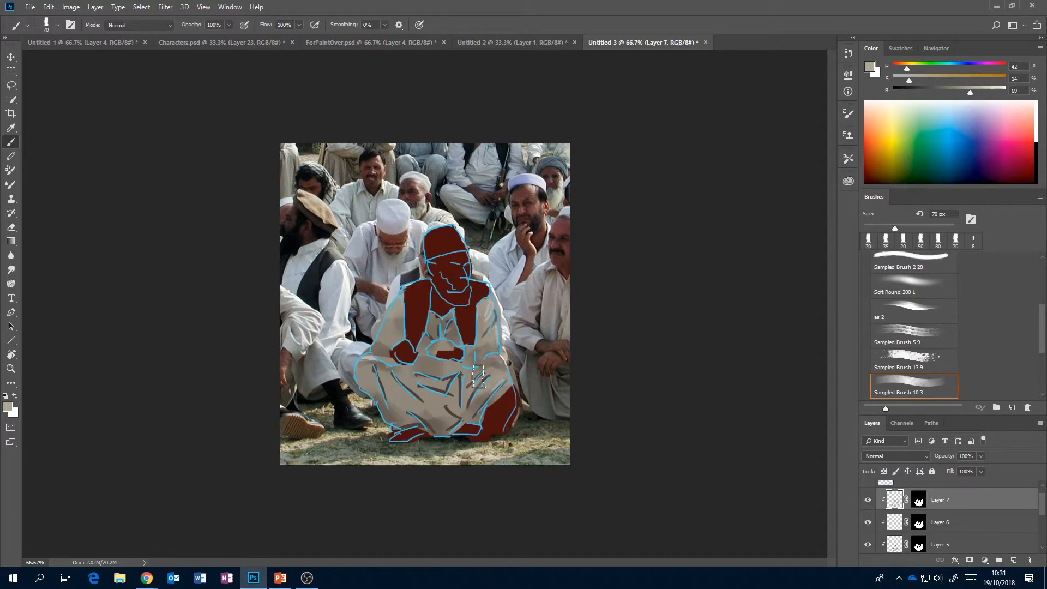
Examine the finished clothed figures in Characters.psd at 100% as references for the seated man's painting.
click(220, 43)
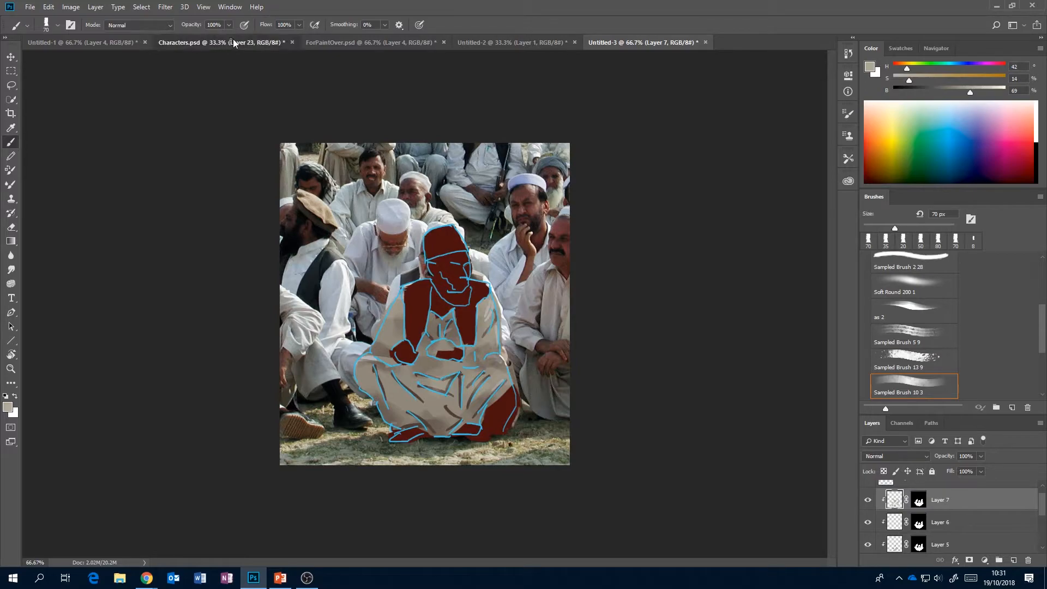
click(937, 48)
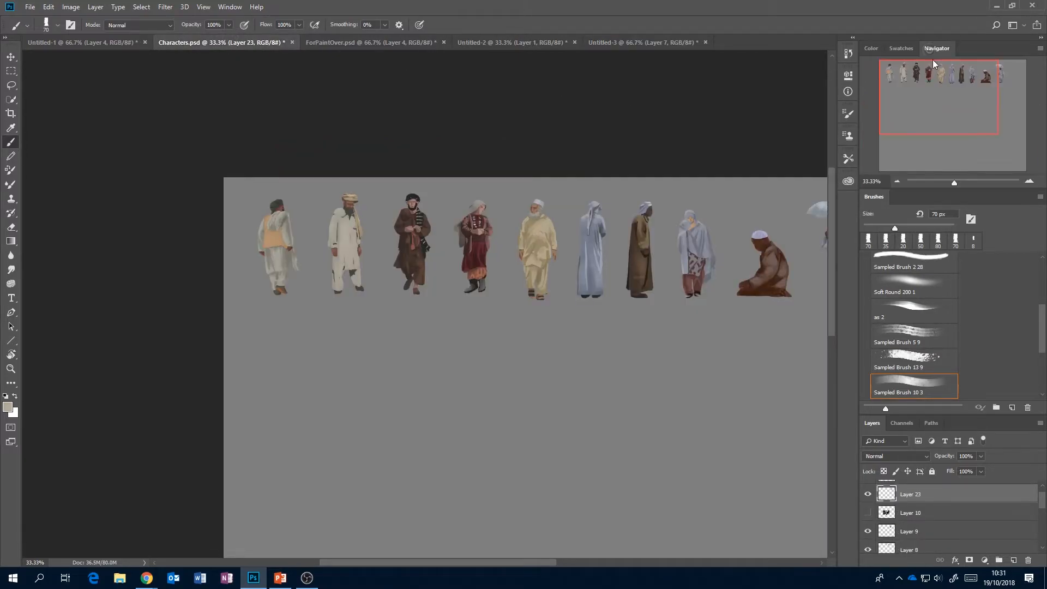
click(1030, 182)
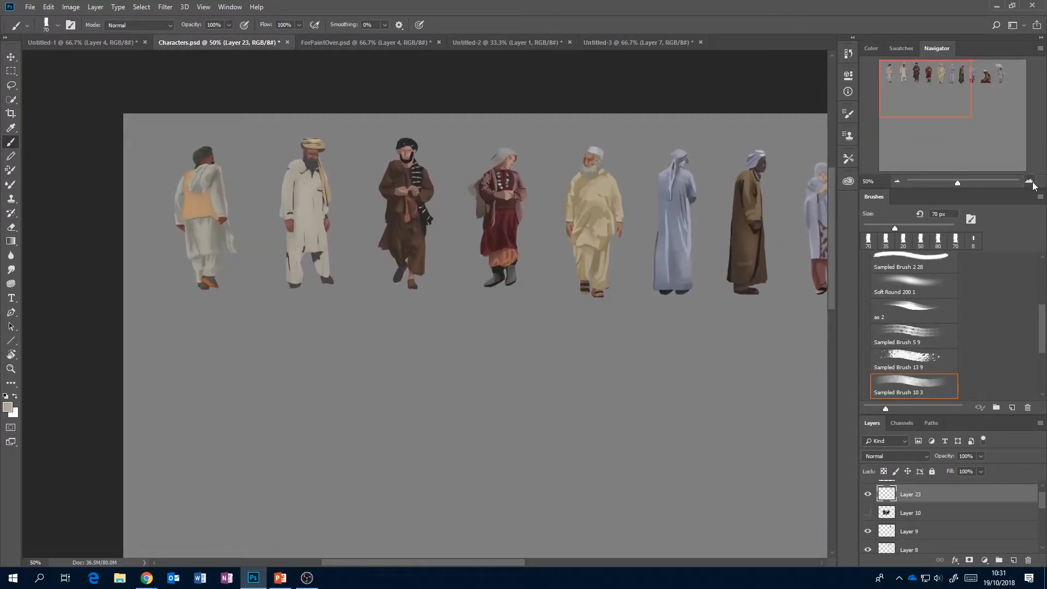
click(1030, 183)
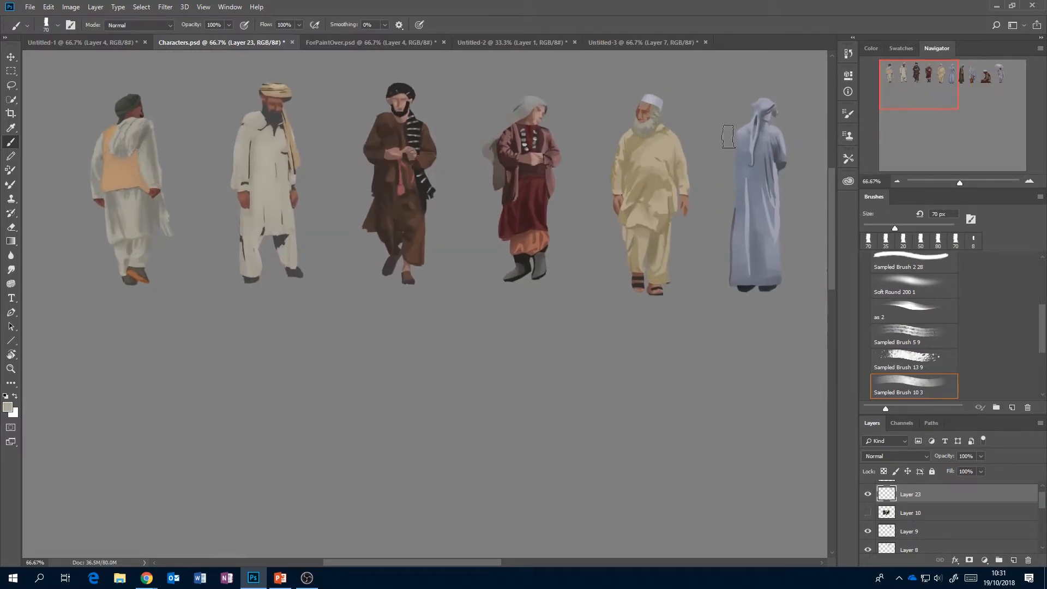
click(1030, 182)
drag(916, 95, 900, 81)
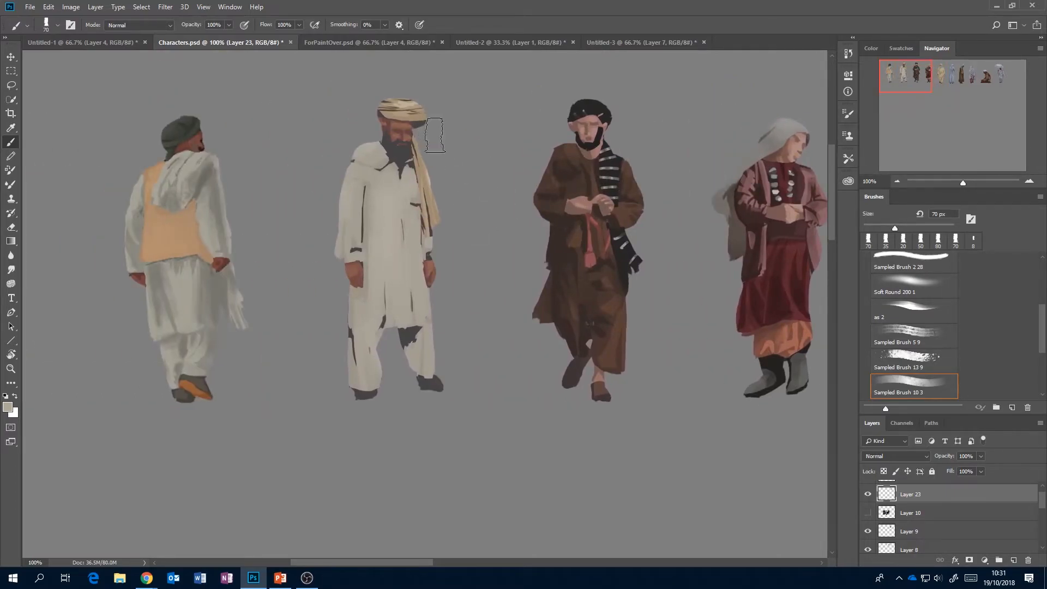
click(603, 42)
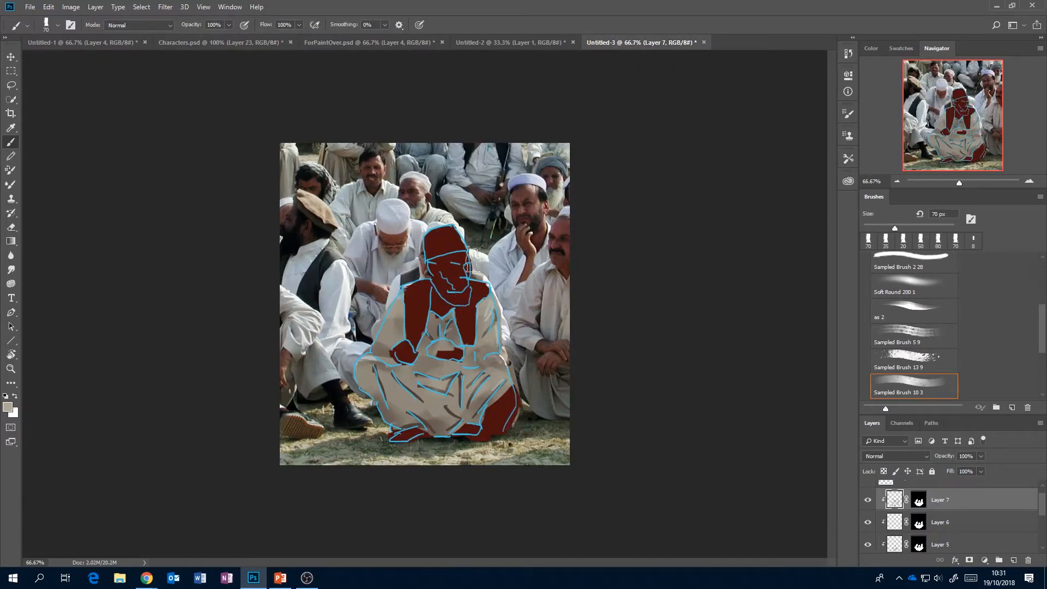
click(235, 43)
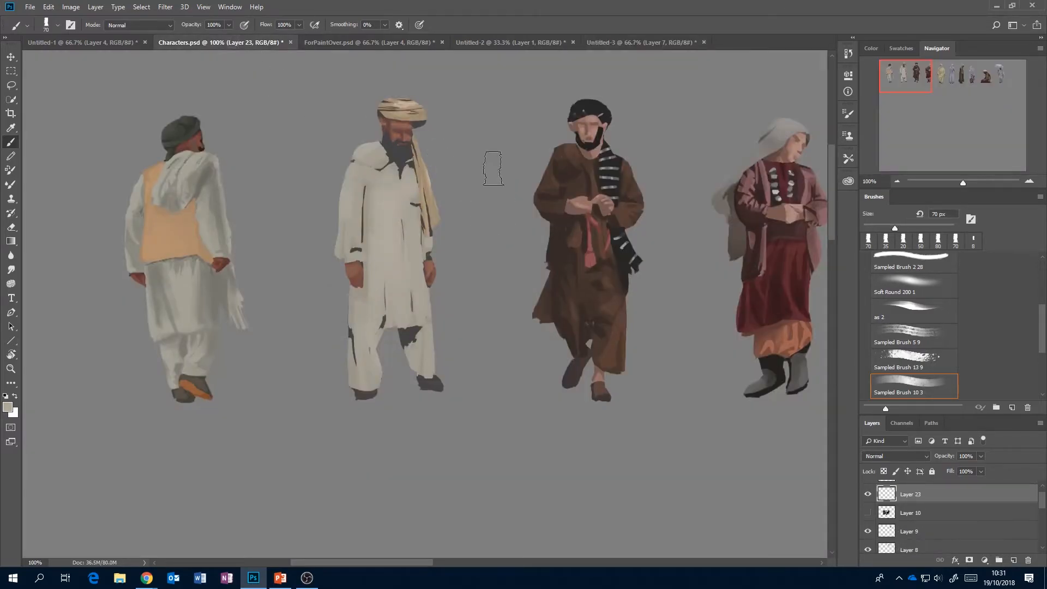
mouse_move(912, 76)
mouse_down()
mouse_move(992, 73)
mouse_move(889, 76)
mouse_move(910, 81)
mouse_up()
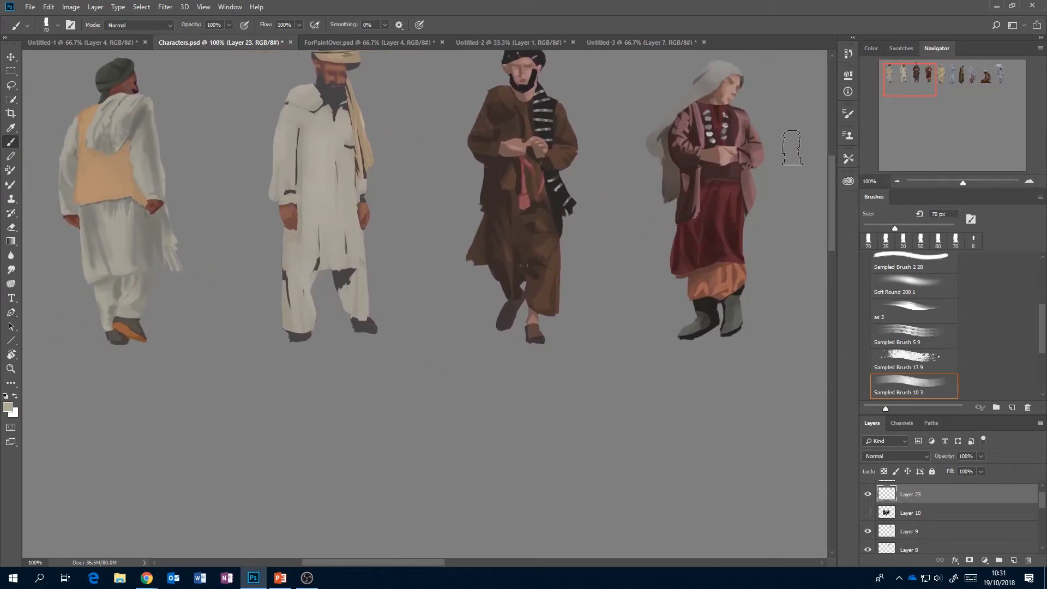
Review the whole row of painted figures in Characters.psd at about 20% zoom.
click(897, 181)
click(897, 181)
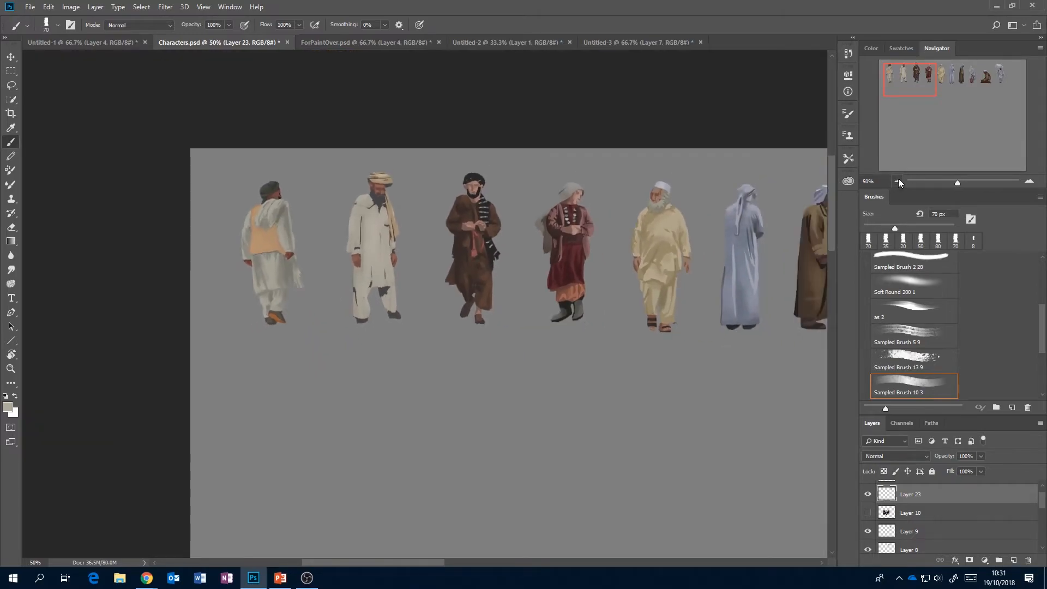
click(896, 181)
click(894, 182)
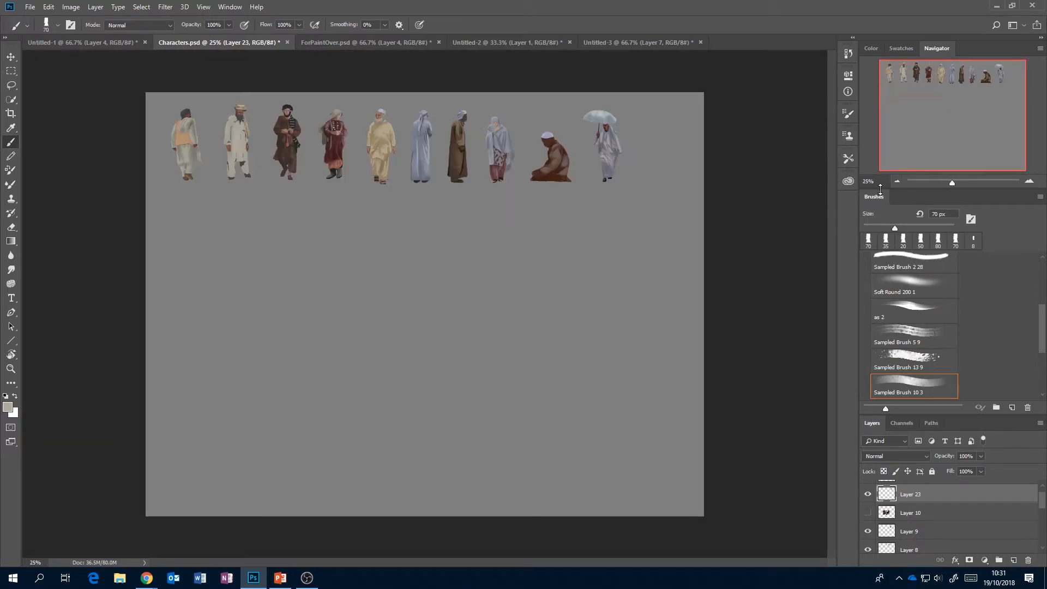
click(897, 181)
click(1030, 180)
click(1030, 181)
click(1029, 181)
click(1030, 180)
click(1030, 180)
click(1029, 181)
click(1030, 180)
drag(937, 181, 951, 182)
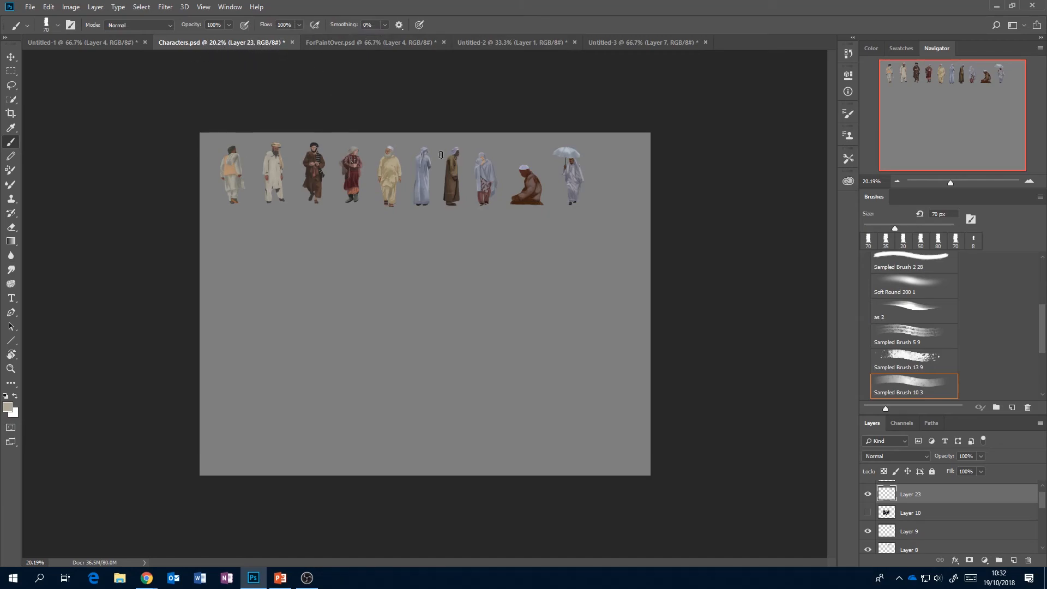
View the pyramid landscape in Untitled-1 to examine how the small figure is used in the scene.
click(93, 43)
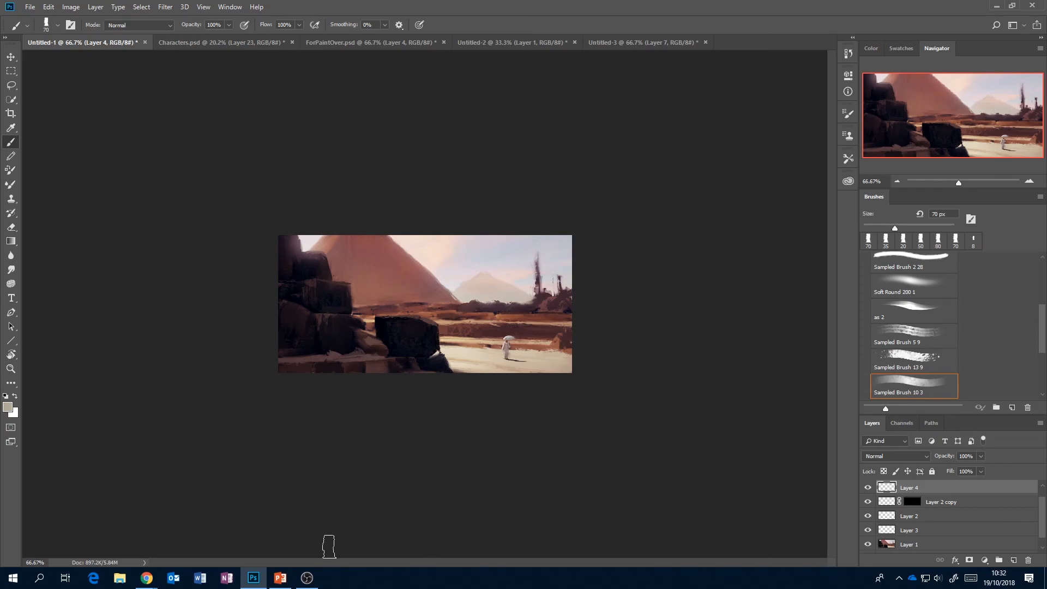
click(308, 582)
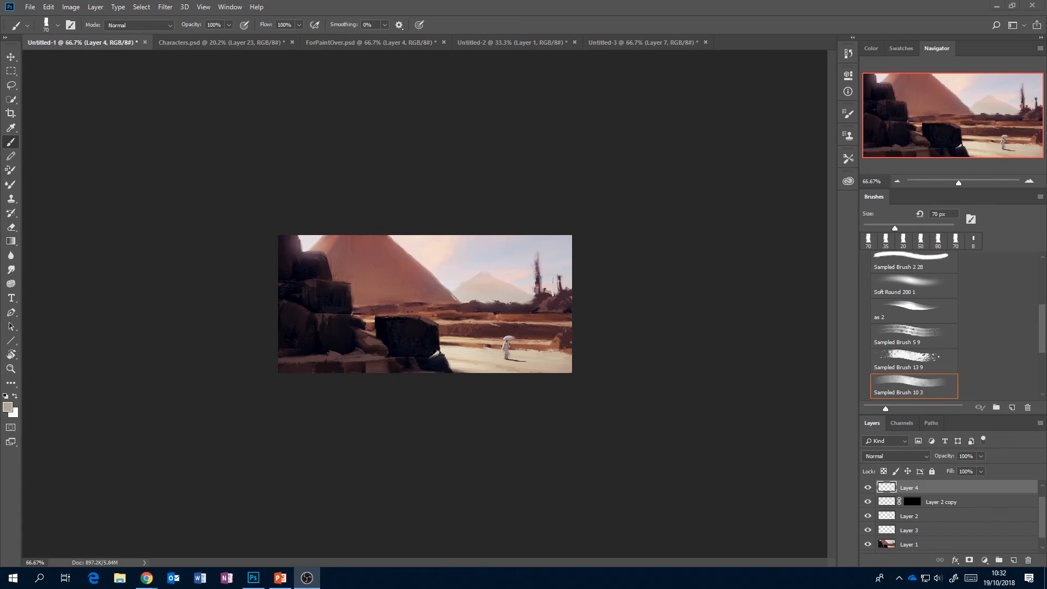